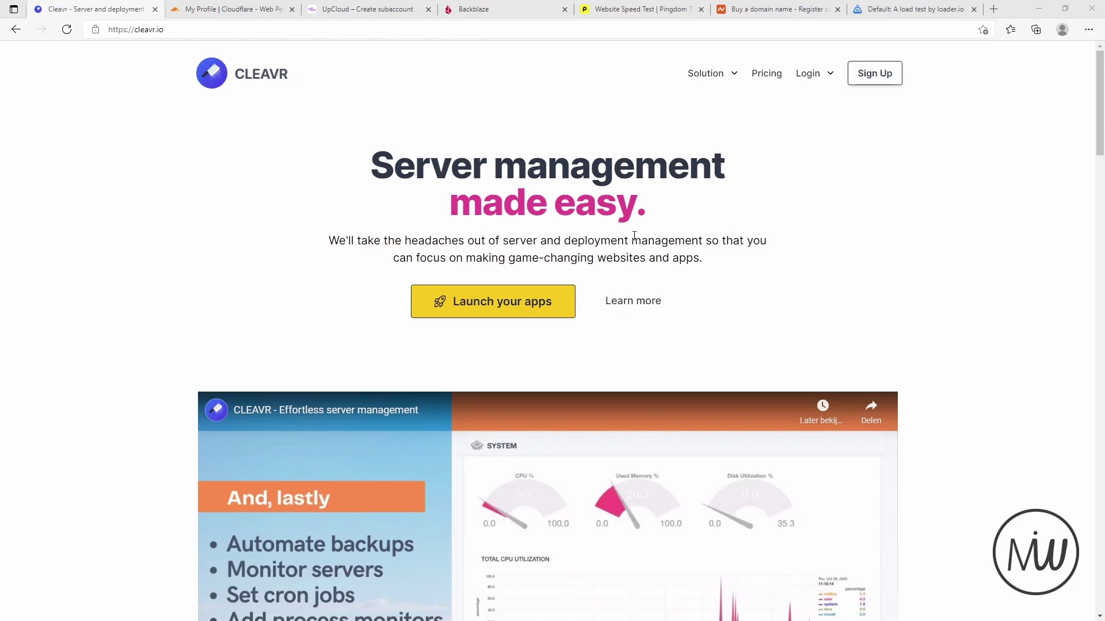
- Browse the homepage features, then bring up the Login choices for Cleavr 1.0 and 2.0
scroll(634, 236, "down", 10)
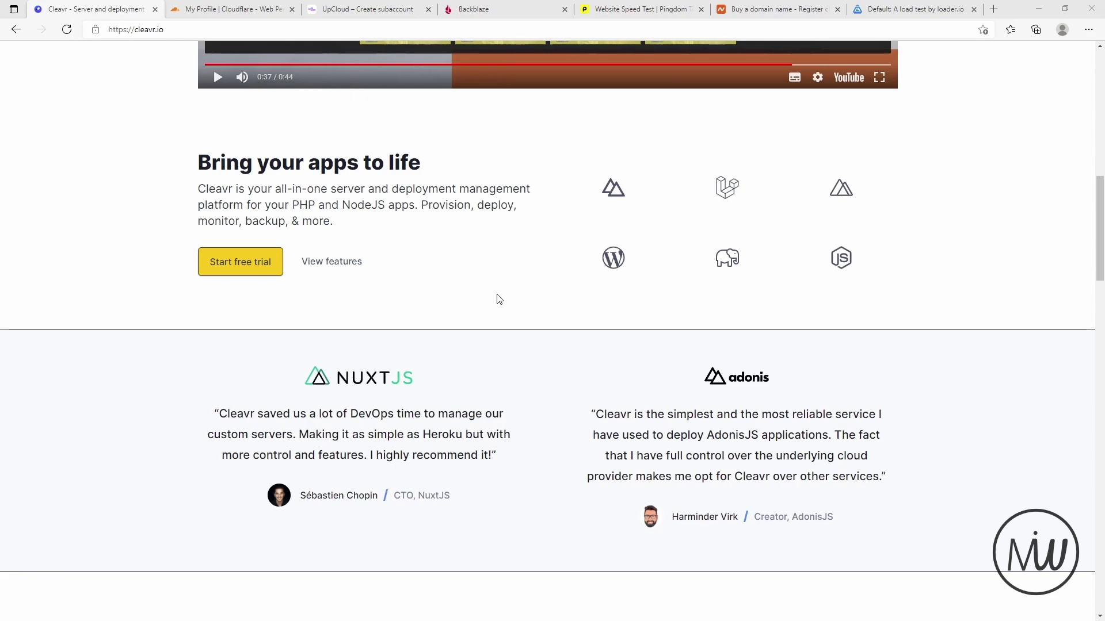
scroll(510, 316, "down", 4)
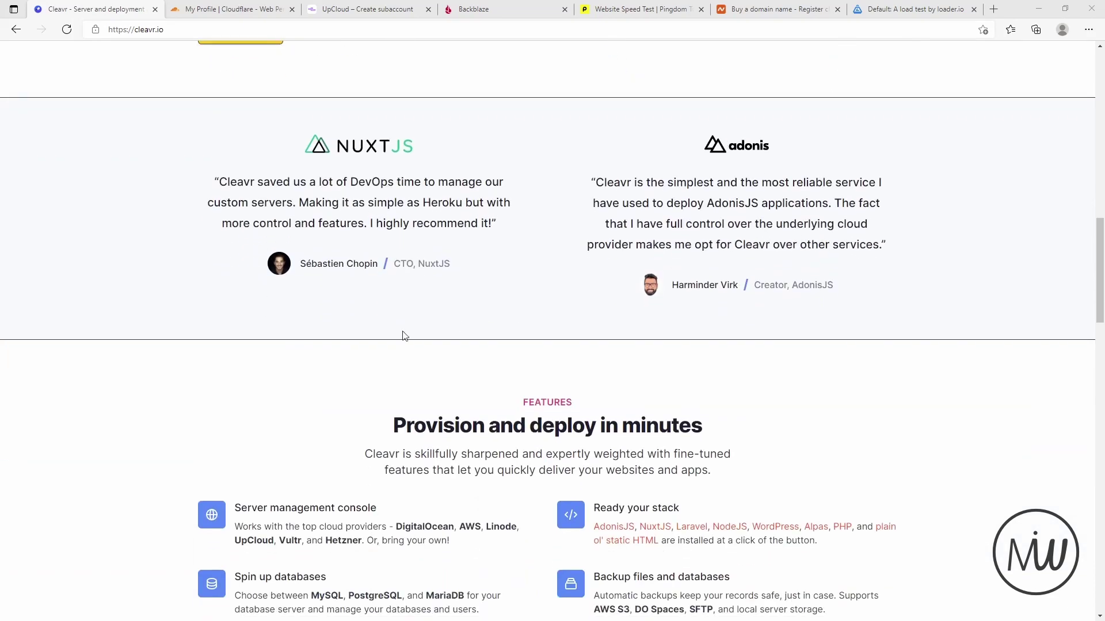
scroll(161, 379, "down", 4)
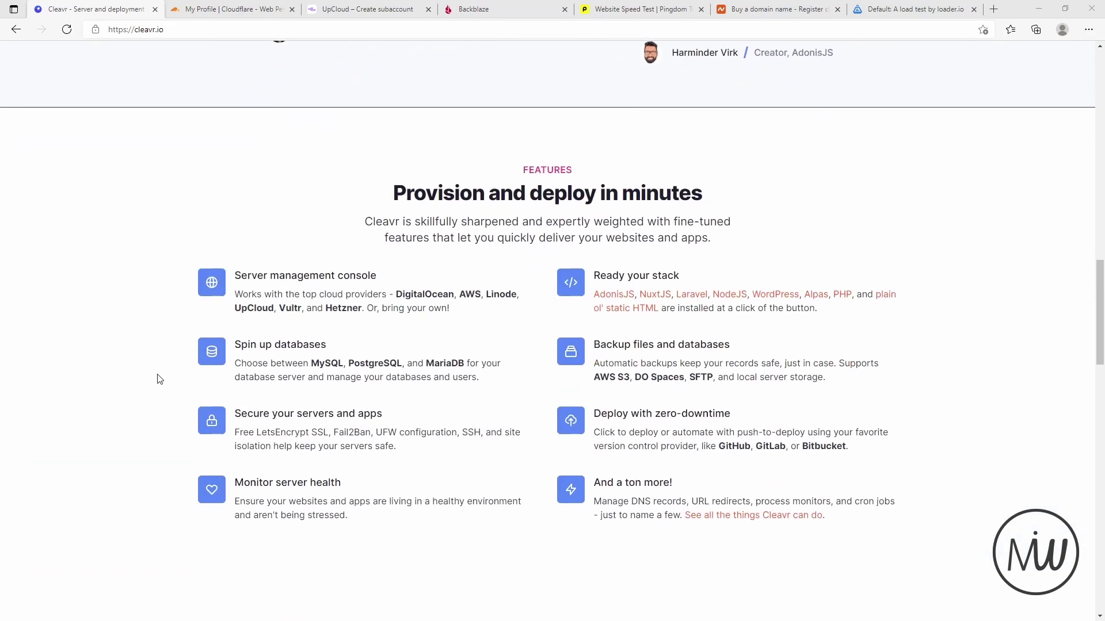
scroll(160, 379, "down", 2)
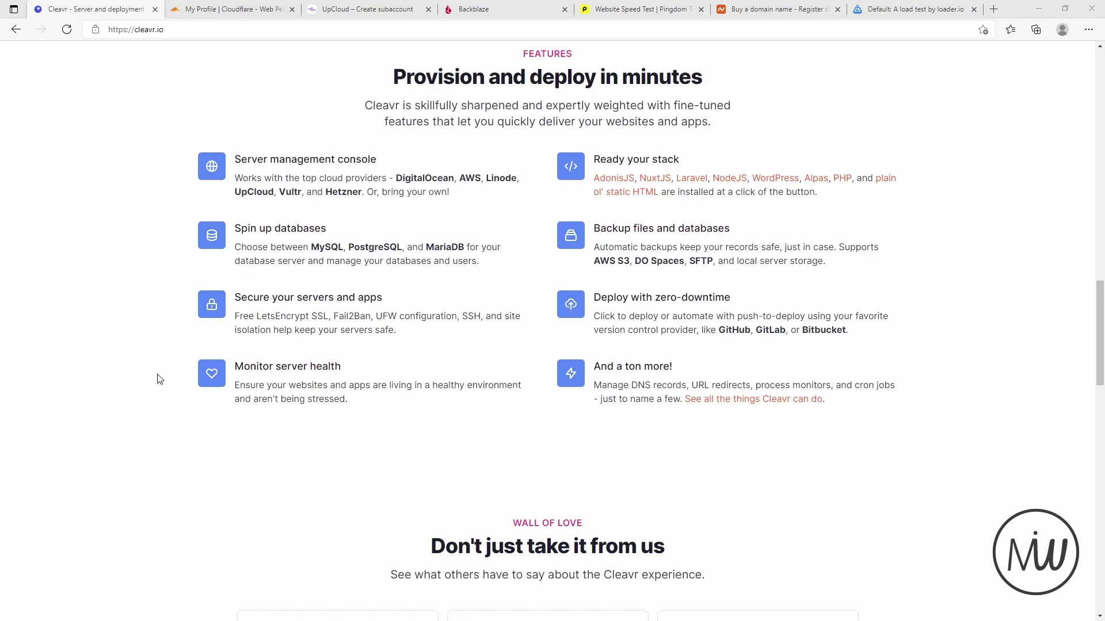
scroll(159, 379, "down", 2)
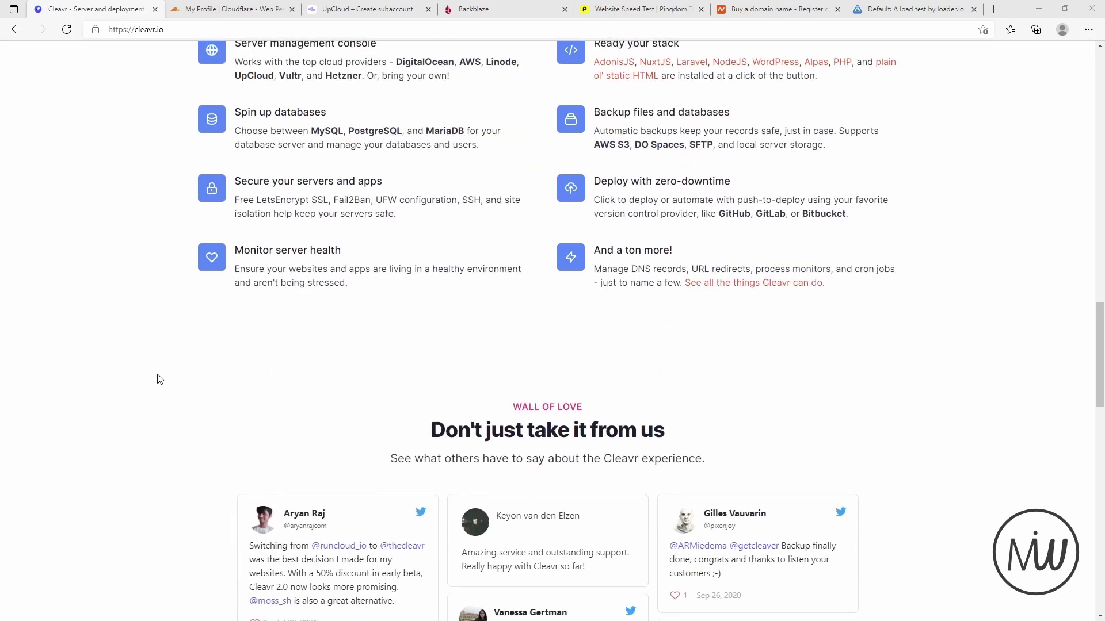
scroll(159, 380, "up", 20)
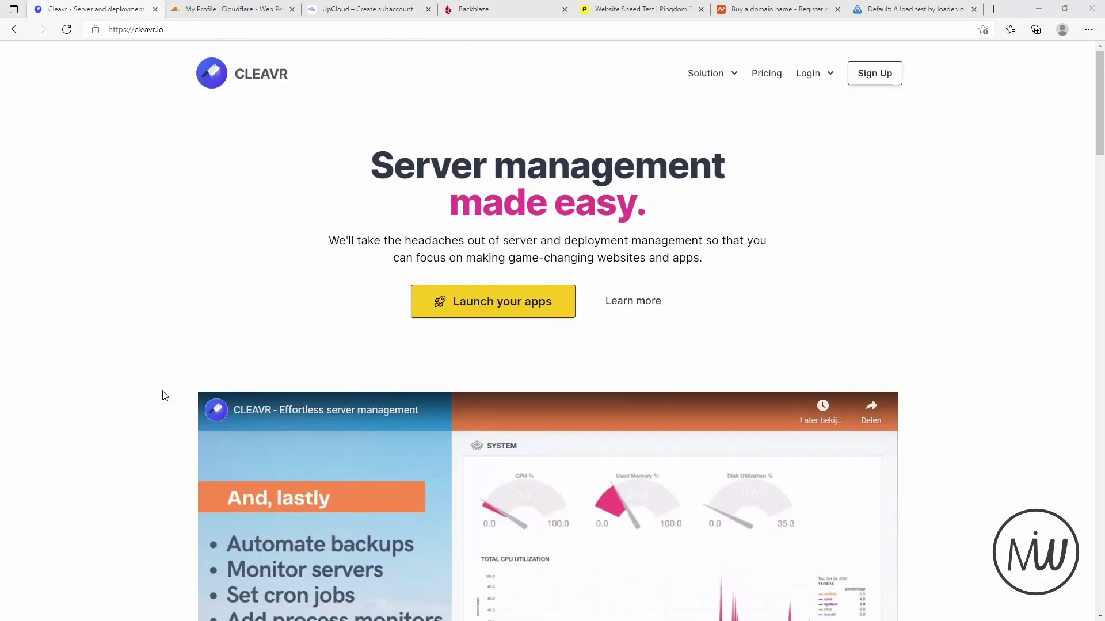
left_click(802, 76)
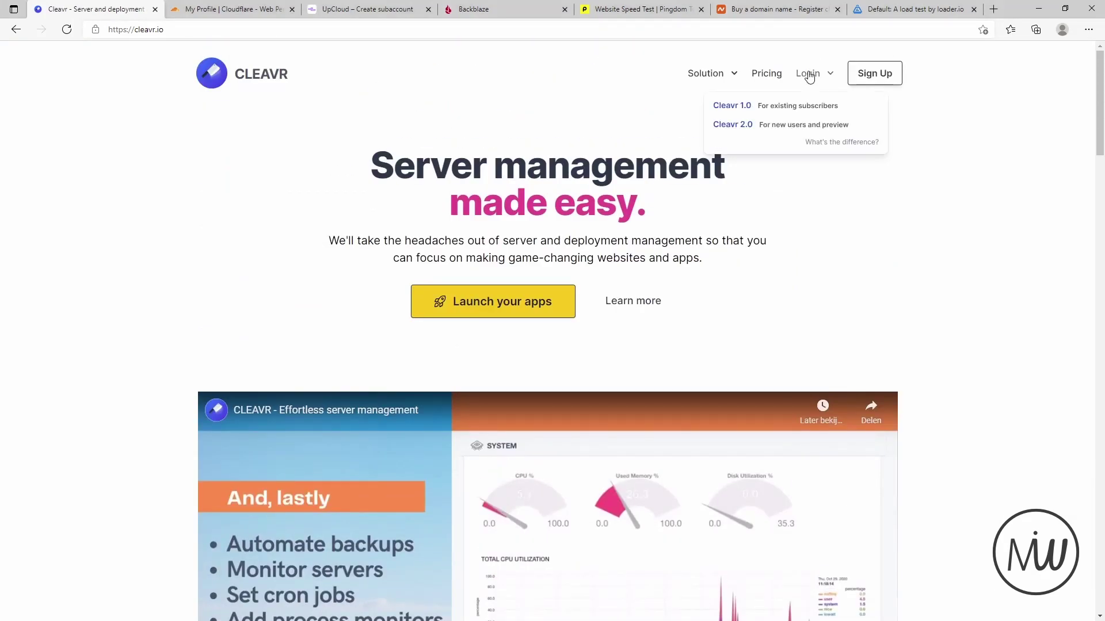
- Log in to Cleavr 2.0, preview the Add New Webapp form without saving, and view DNS domains
left_click(754, 127)
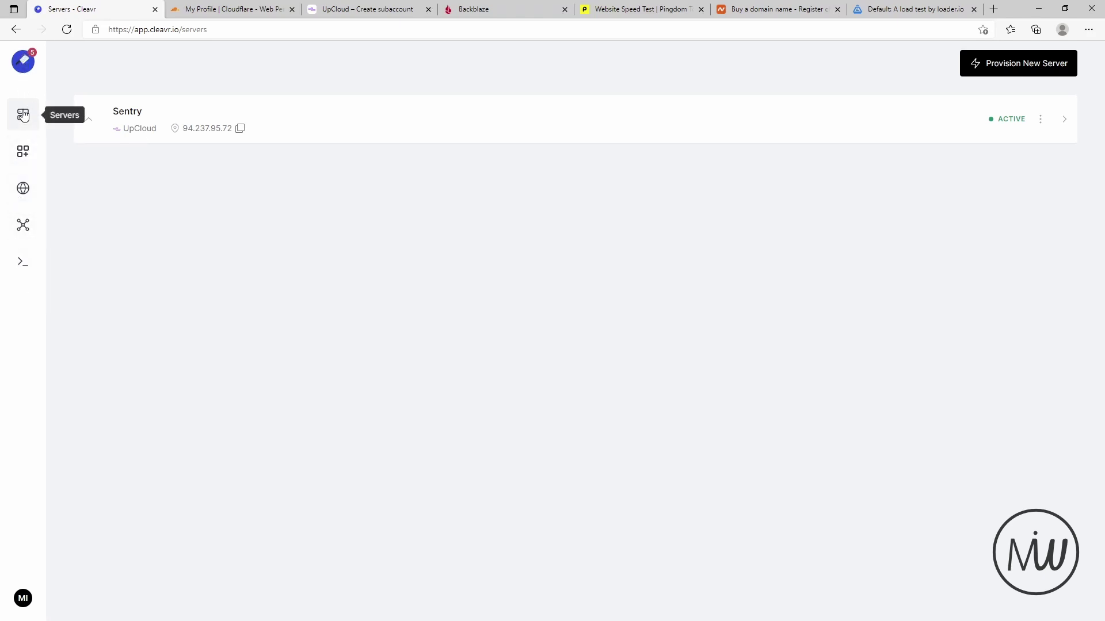
left_click(22, 153)
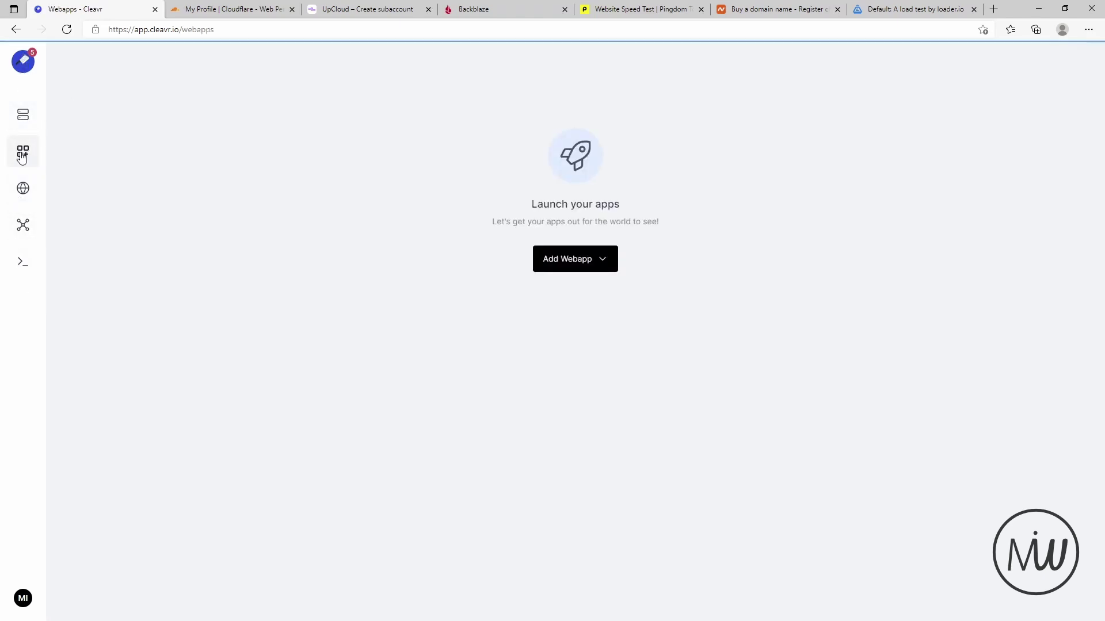
left_click(581, 257)
left_click(563, 257)
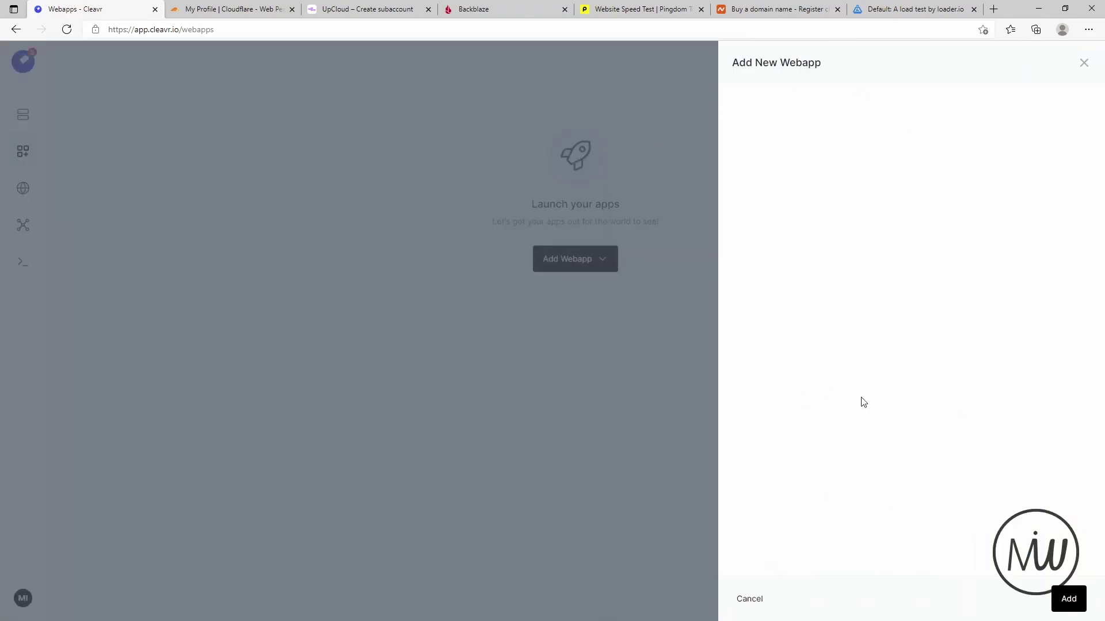
left_click(1083, 64)
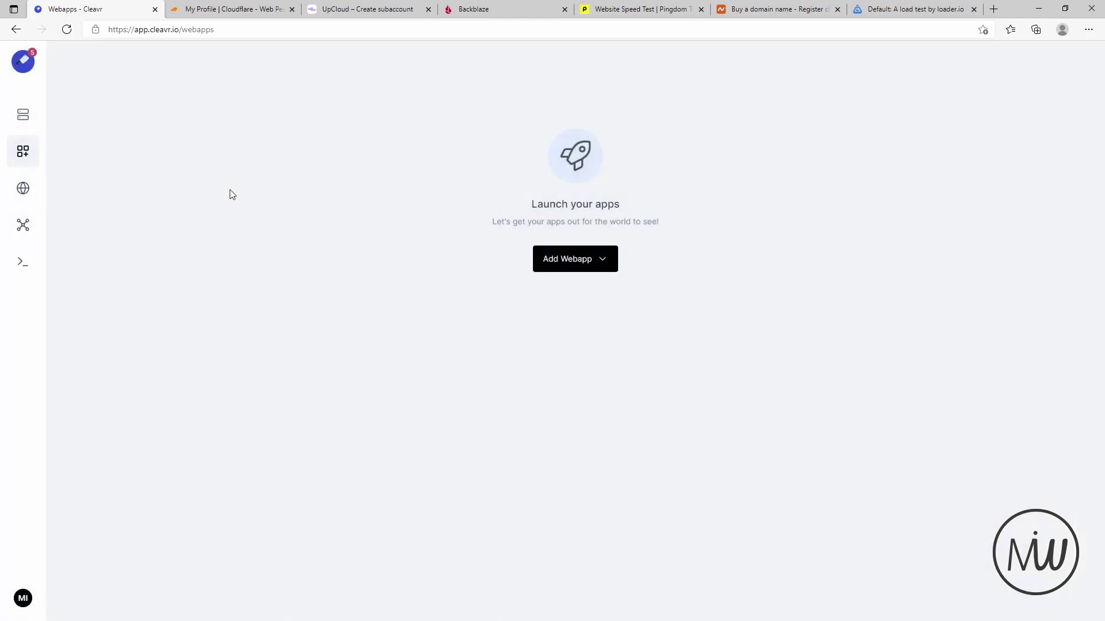
left_click(23, 198)
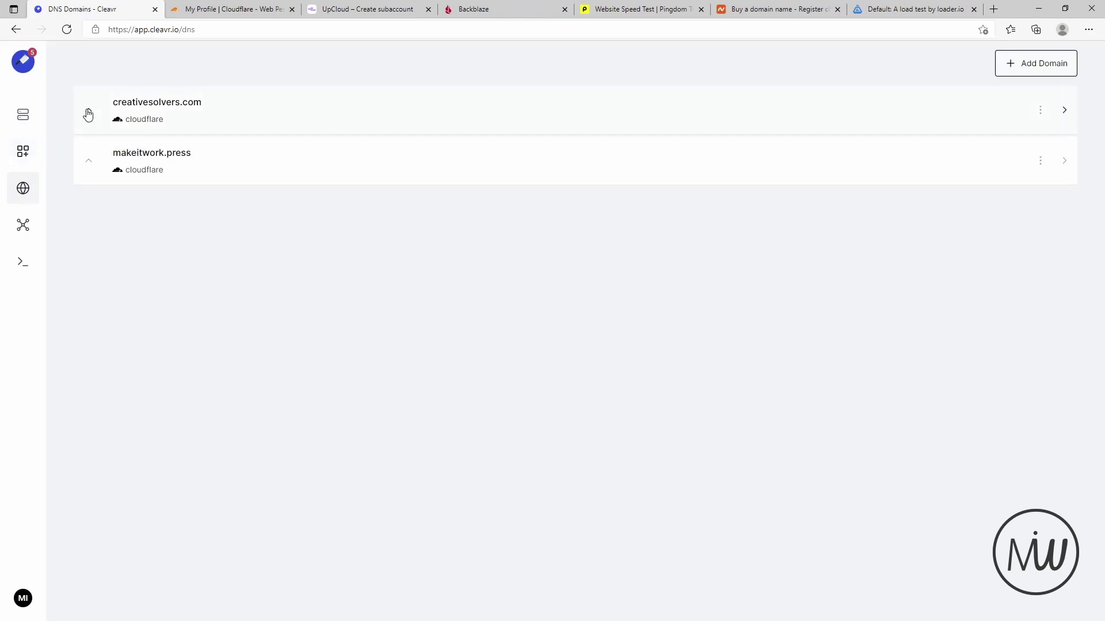
- Go to the VPS connection profiles page listing the single UpCloud profile
left_click(23, 225)
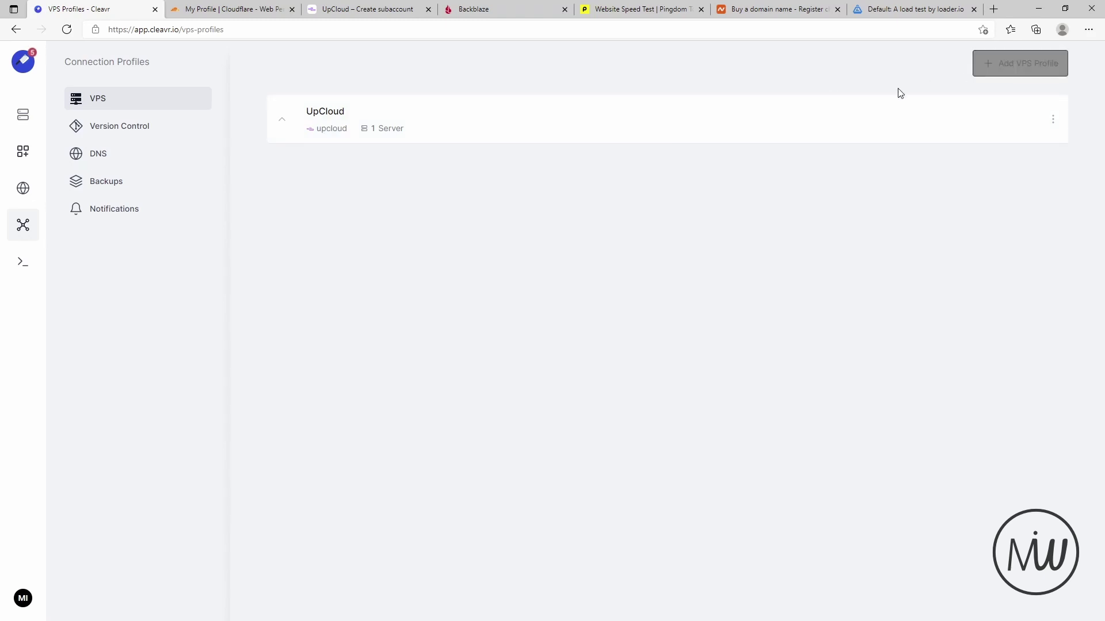
- Start a new VPS profile with Upcloud as provider, then go to UpCloud's Create subaccount page
left_click(994, 67)
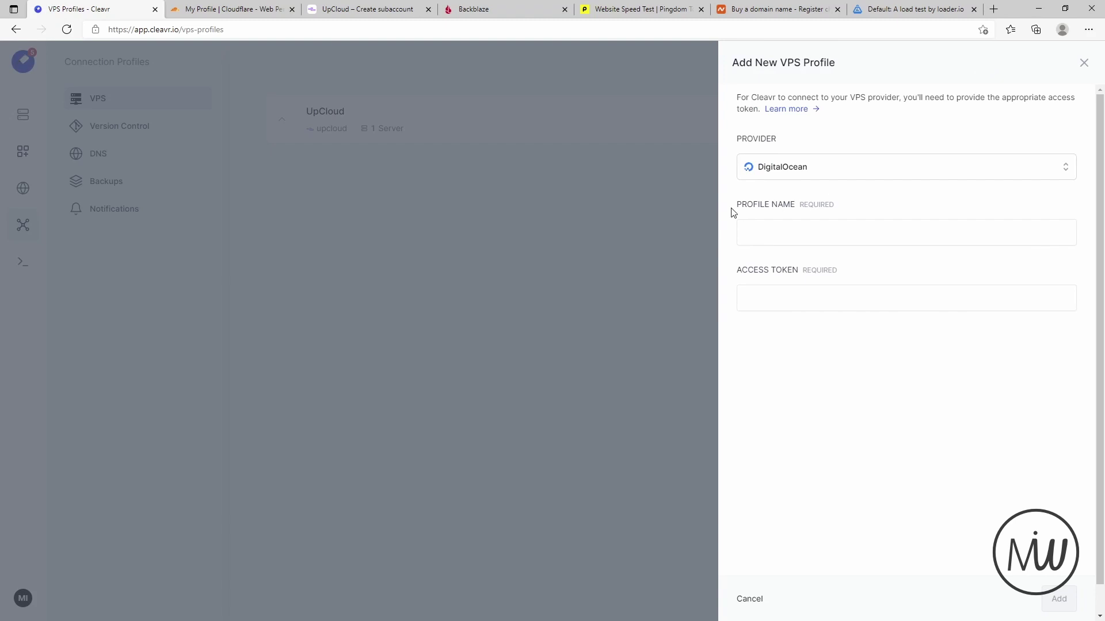
left_click(837, 165)
scroll(843, 259, "down", 1)
scroll(844, 268, "up", 1)
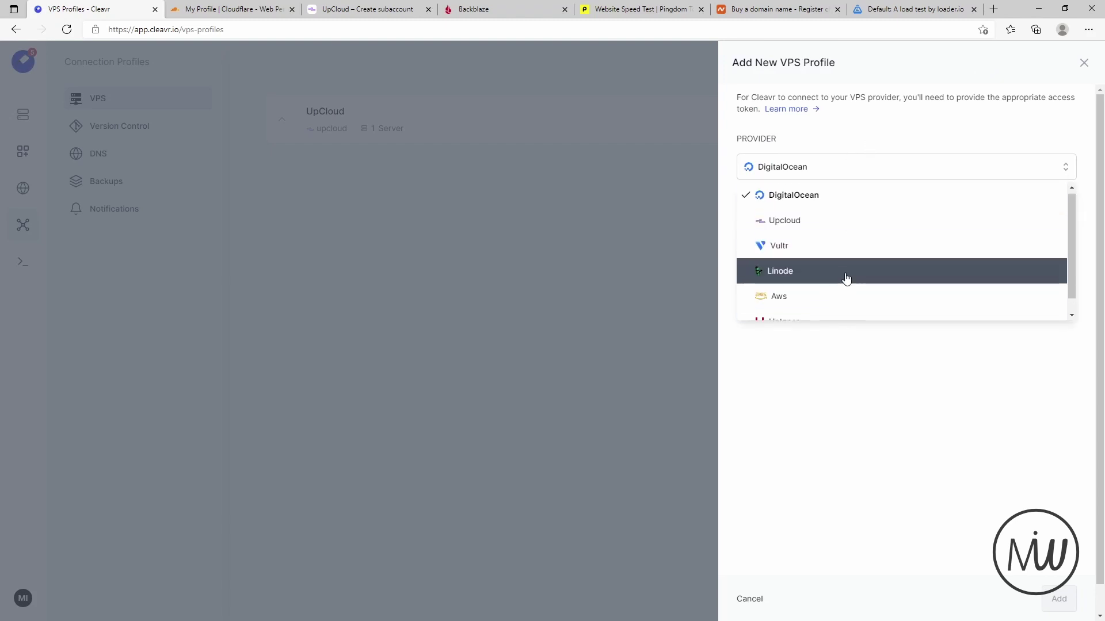
scroll(844, 282, "down", 3)
scroll(811, 269, "up", 1)
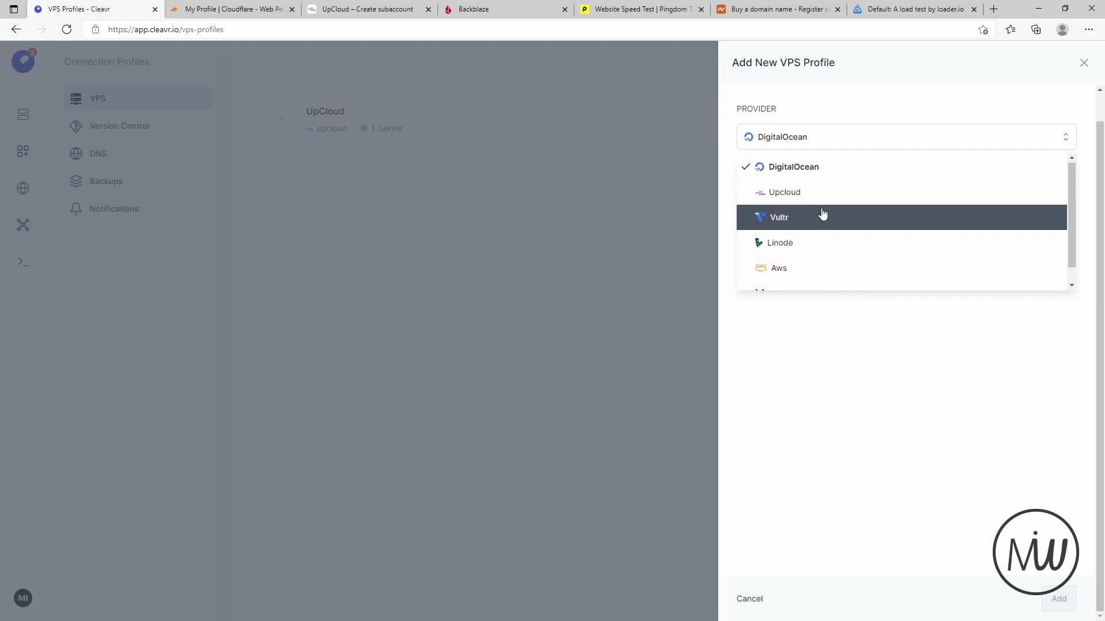
scroll(824, 222, "down", 1)
scroll(825, 275, "up", 1)
scroll(765, 230, "down", 1)
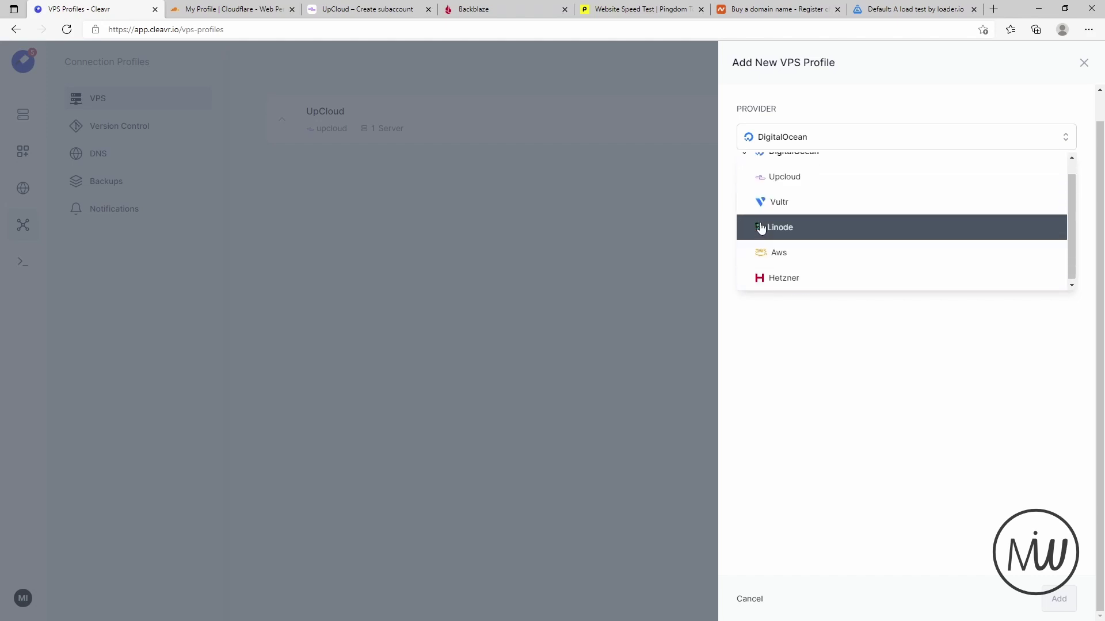
left_click(791, 182)
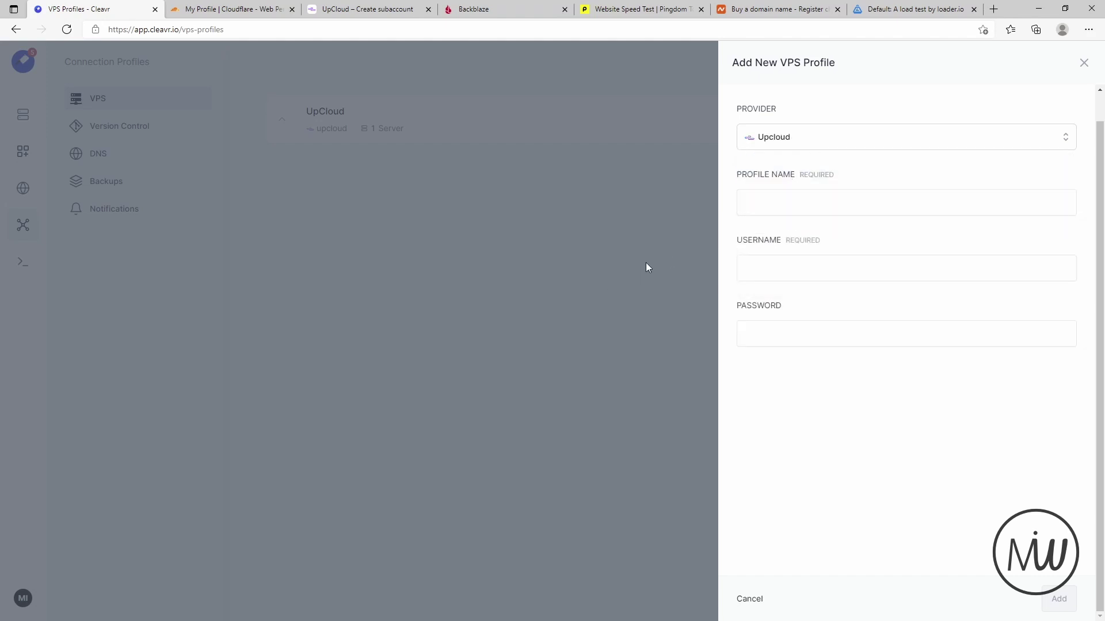
left_click(781, 206)
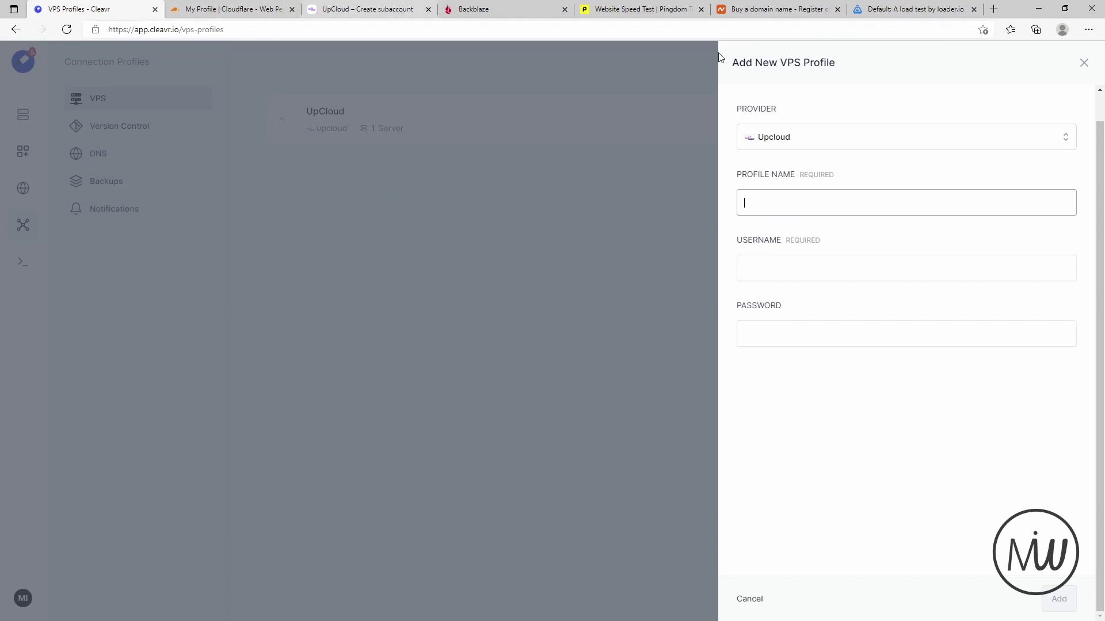
left_click(352, 11)
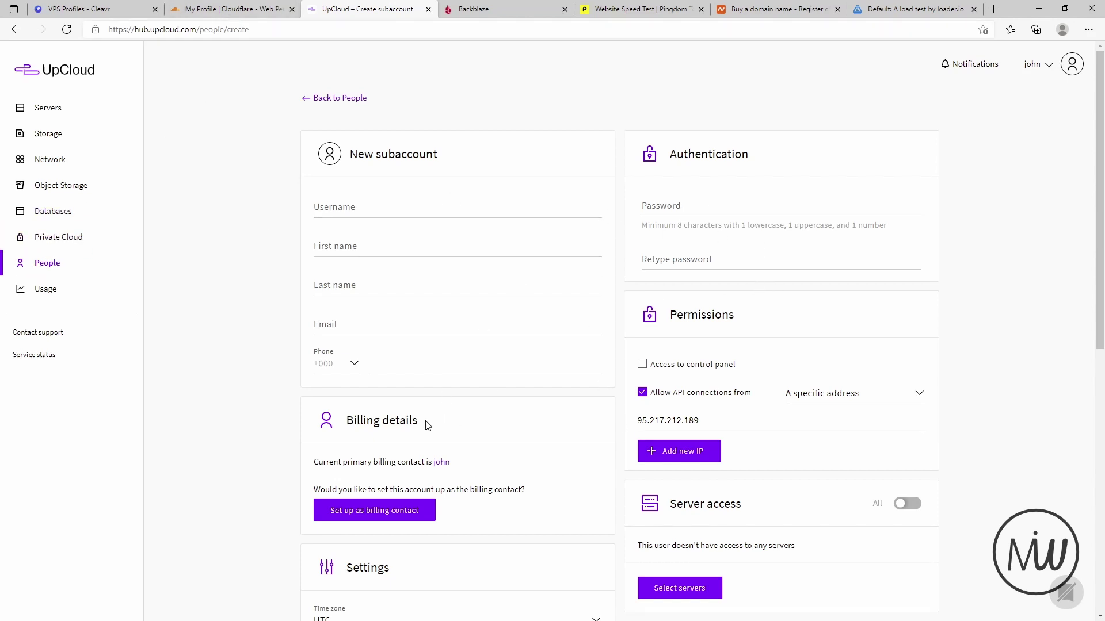
- Review UpCloud's subaccount form and its 95.217.212.189 API address, then return to Cleavr
scroll(426, 424, "down", 2)
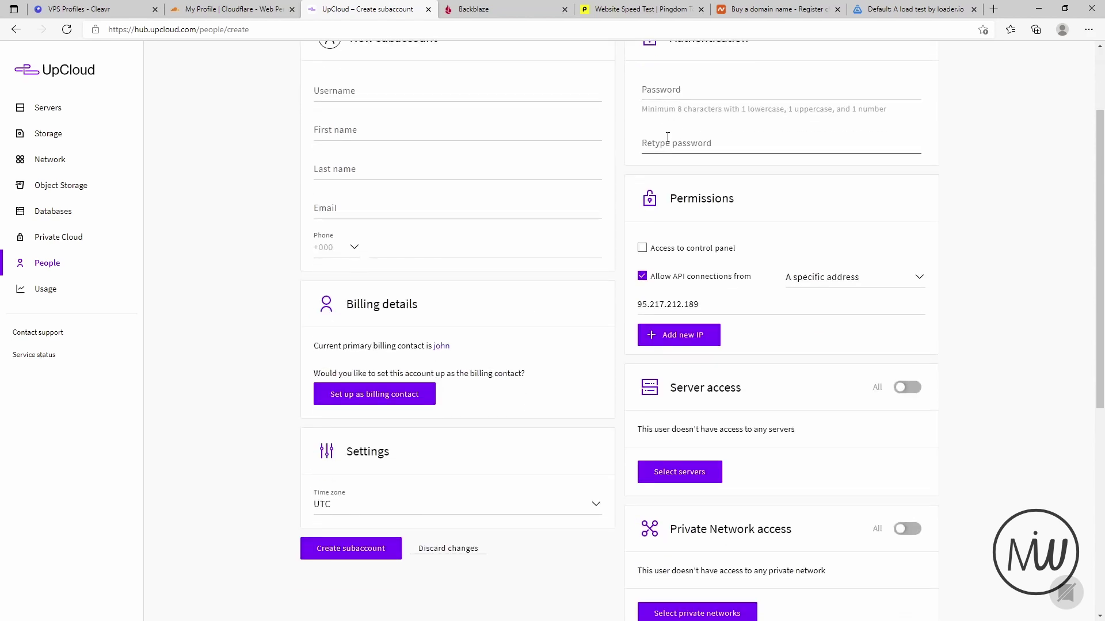
scroll(661, 167, "up", 2)
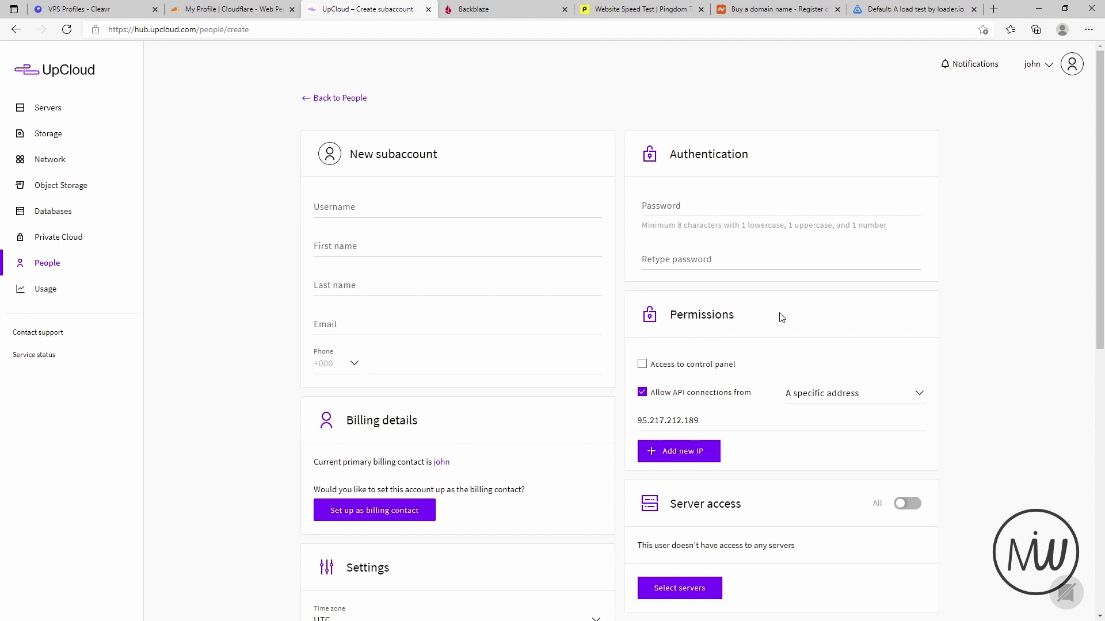
left_click_drag(636, 421, 715, 419)
left_click(732, 421)
scroll(558, 420, "down", 4)
scroll(537, 415, "down", 4)
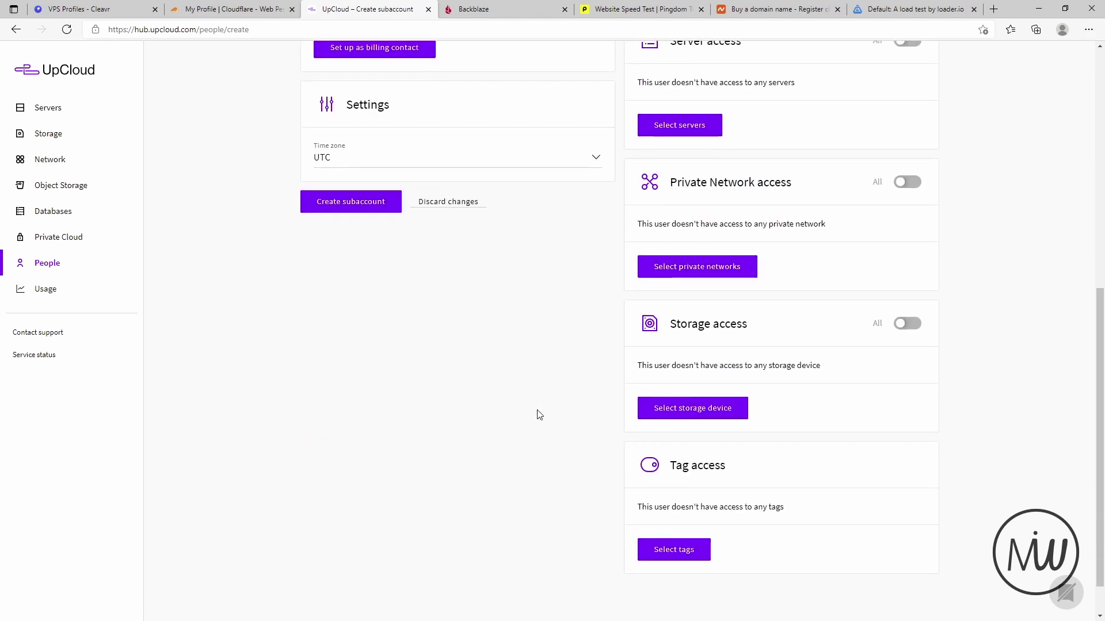
scroll(259, 425, "up", 2)
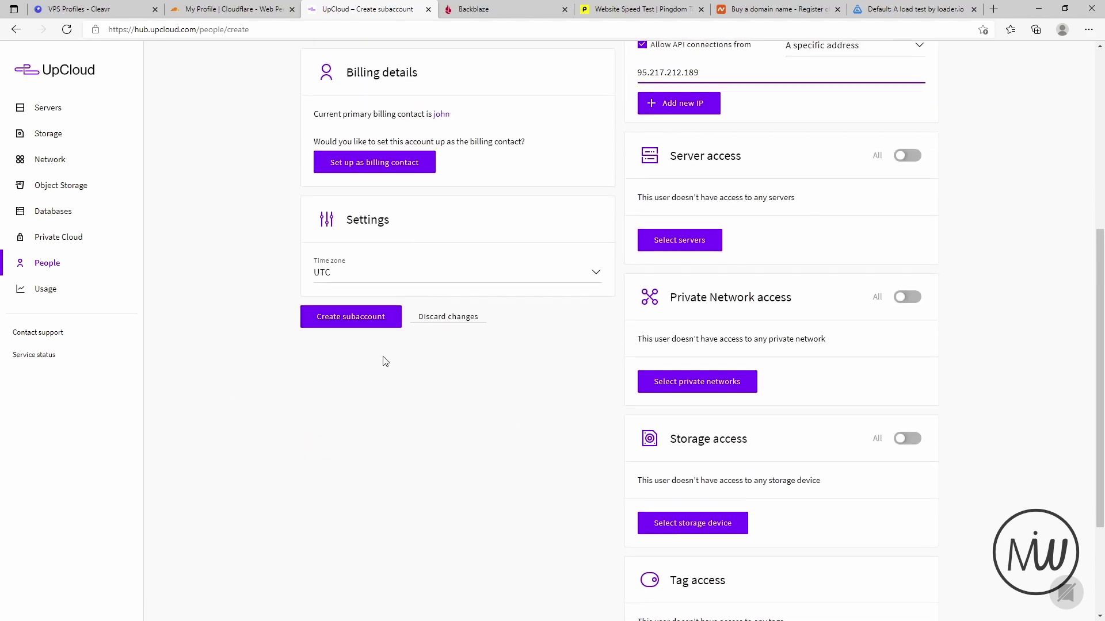
scroll(392, 374, "up", 6)
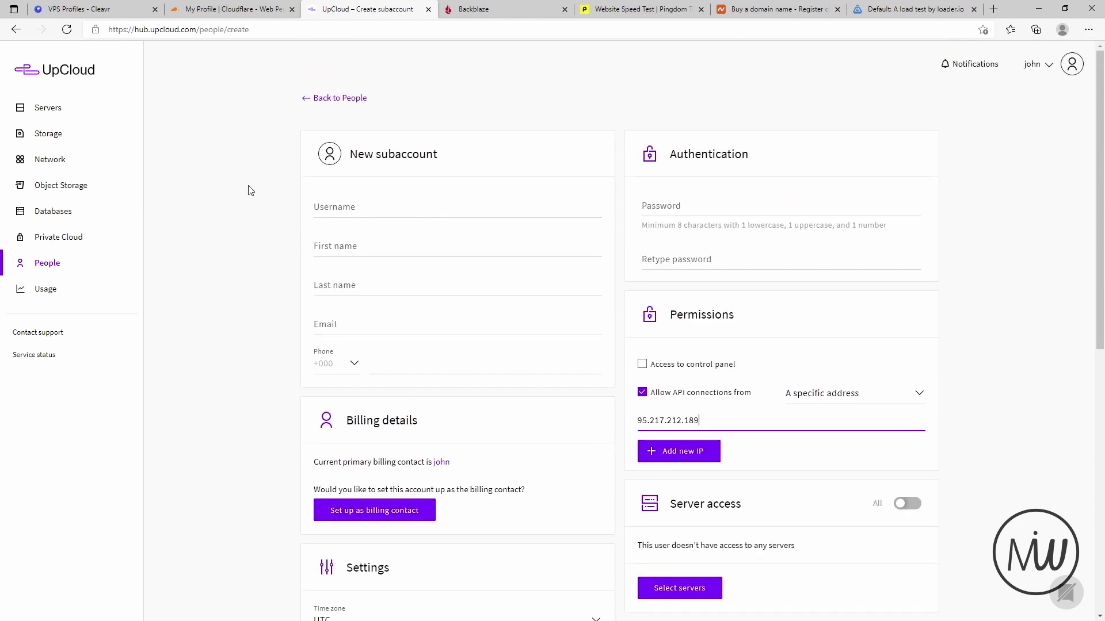
left_click(87, 9)
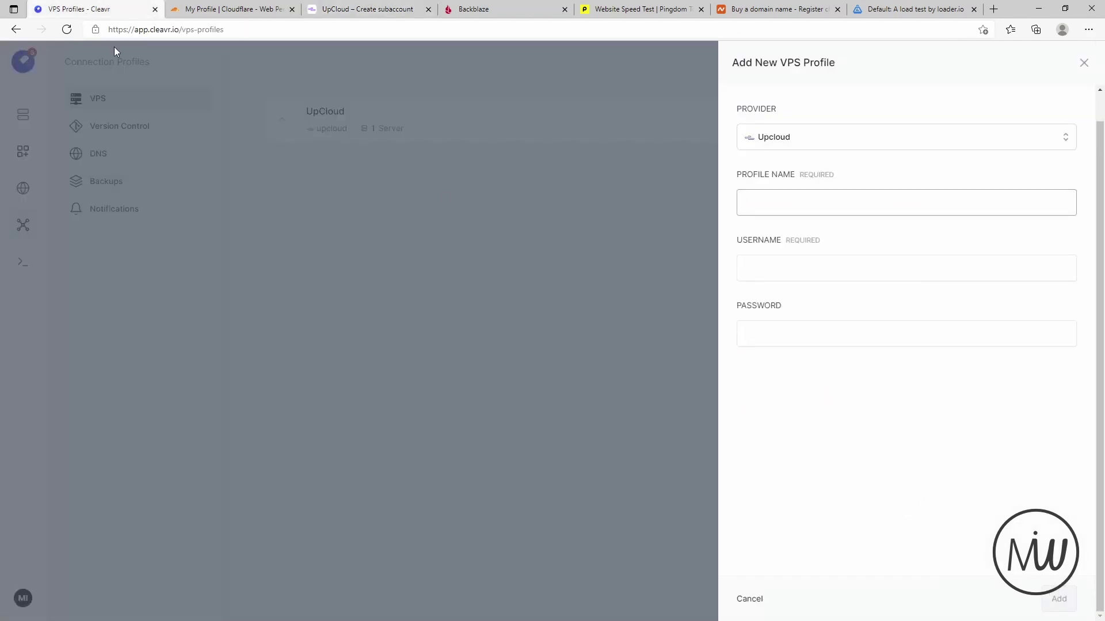
- Close the unsaved VPS profile form and inspect the existing UpCloud profile's editor without changes
left_click(1015, 143)
left_click(1084, 63)
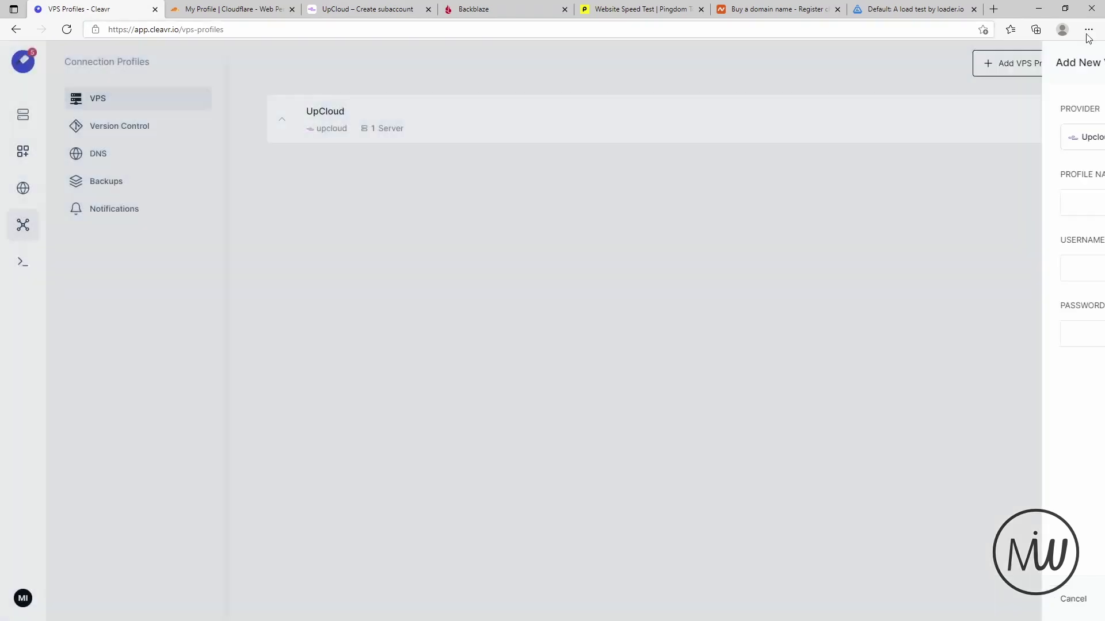
left_click(1055, 124)
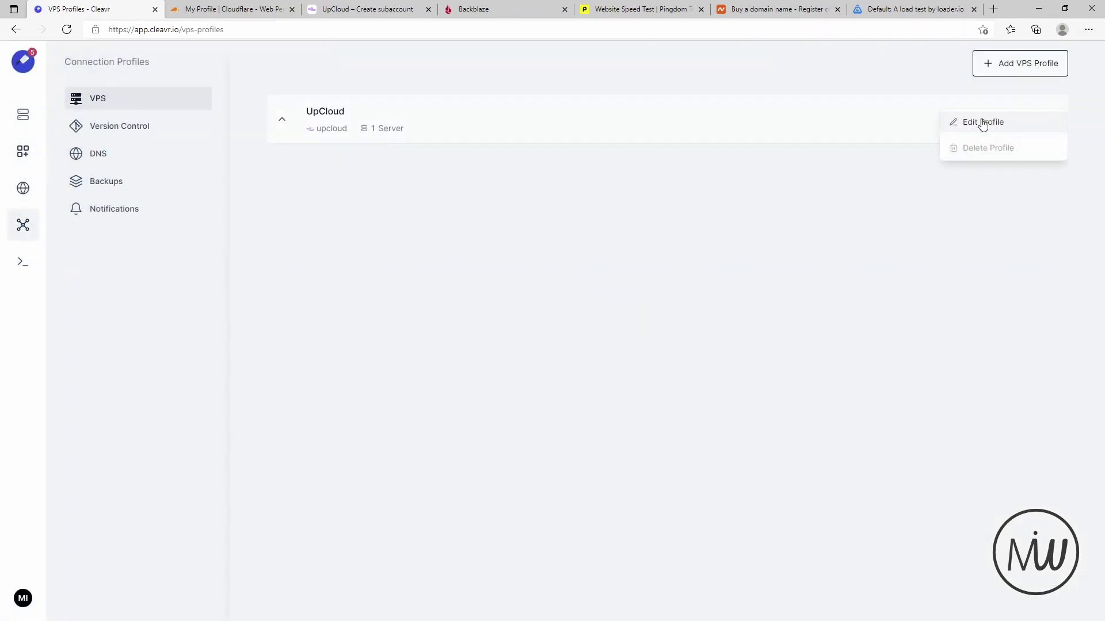
left_click(980, 122)
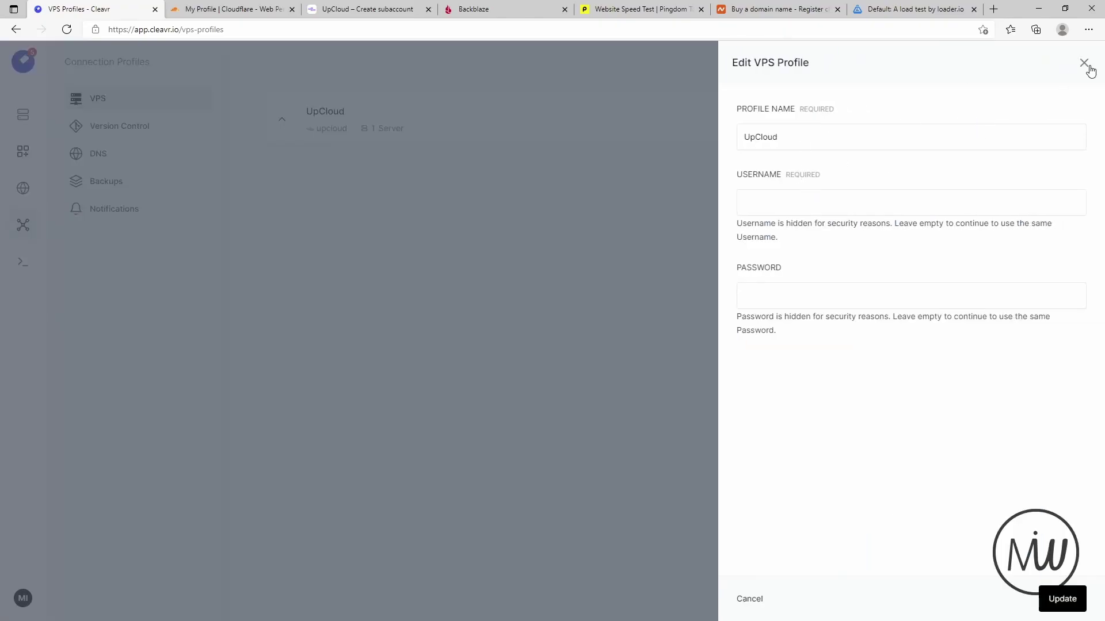
left_click(1084, 63)
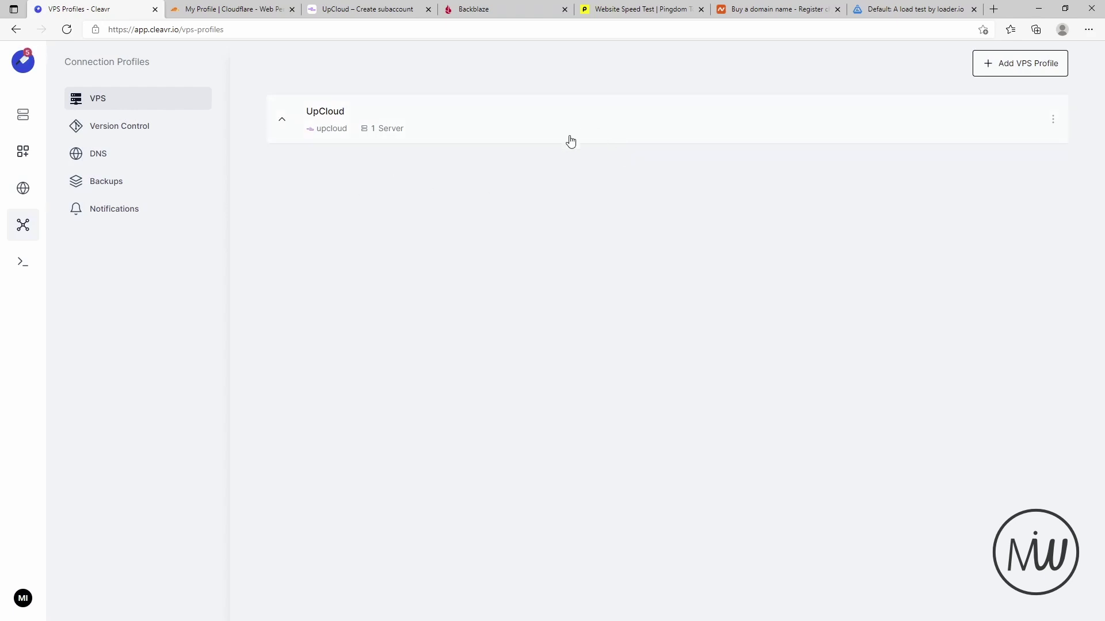
- Browse VPS providers in a new profile form, discard it, and open Version Control profiles
left_click(998, 70)
left_click(869, 137)
scroll(886, 192, "down", 1)
scroll(828, 262, "up", 1)
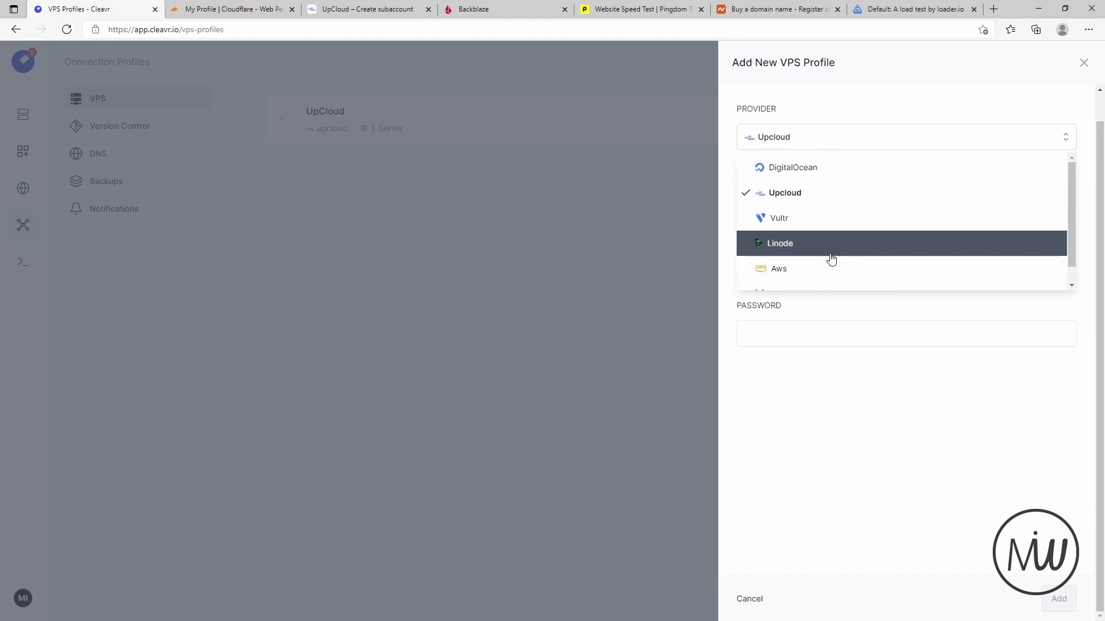
scroll(806, 271, "down", 1)
scroll(855, 228, "up", 2)
scroll(856, 230, "down", 1)
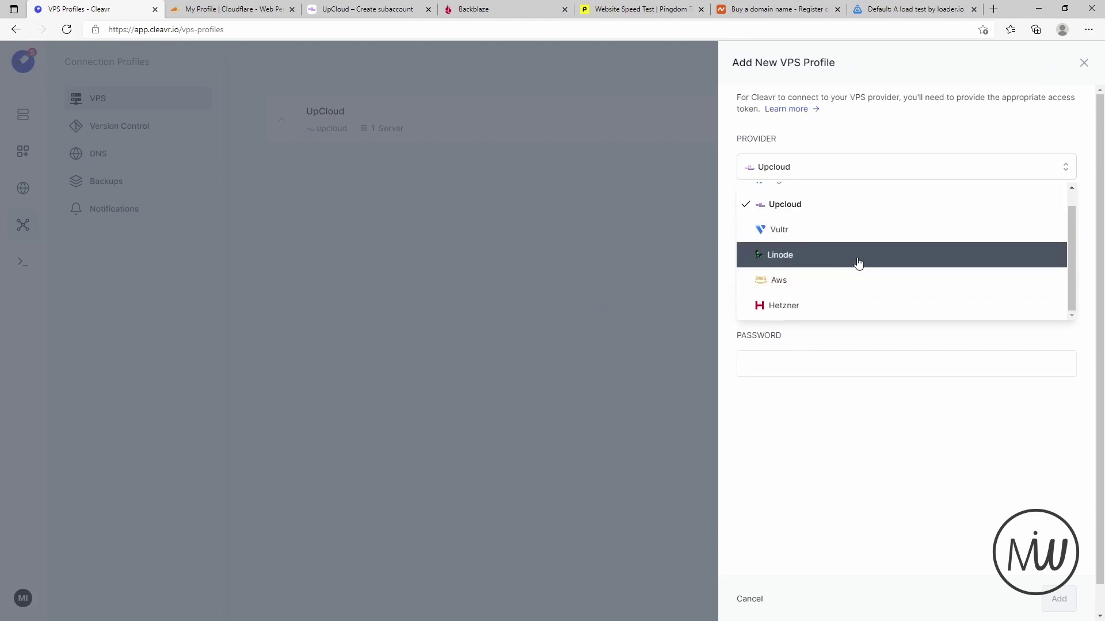
scroll(823, 274, "up", 1)
scroll(765, 284, "down", 1)
left_click(551, 303)
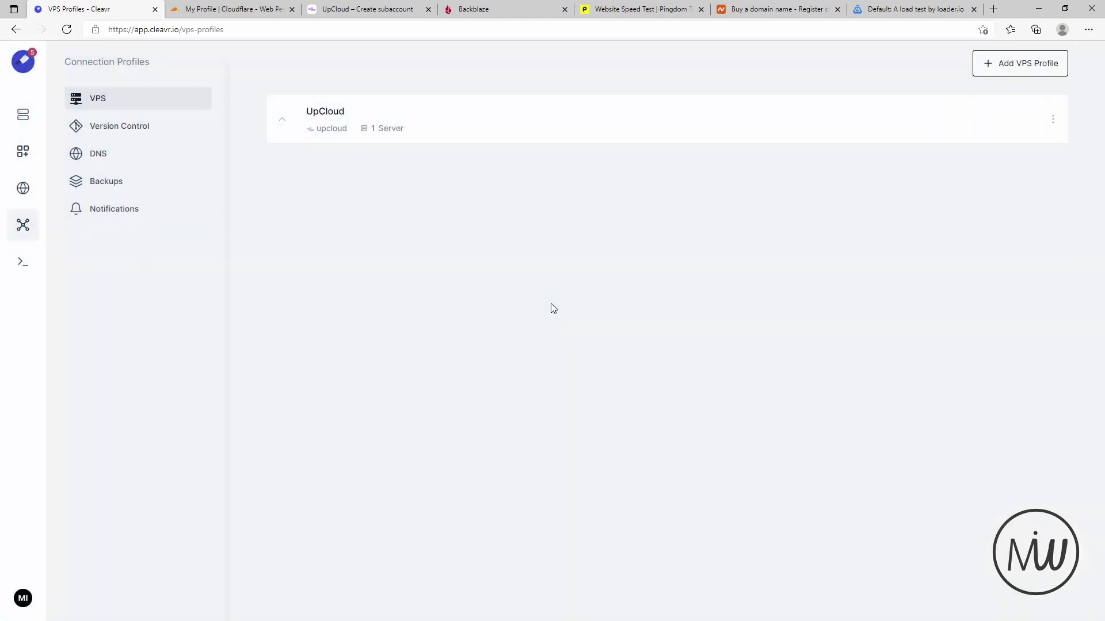
left_click(133, 131)
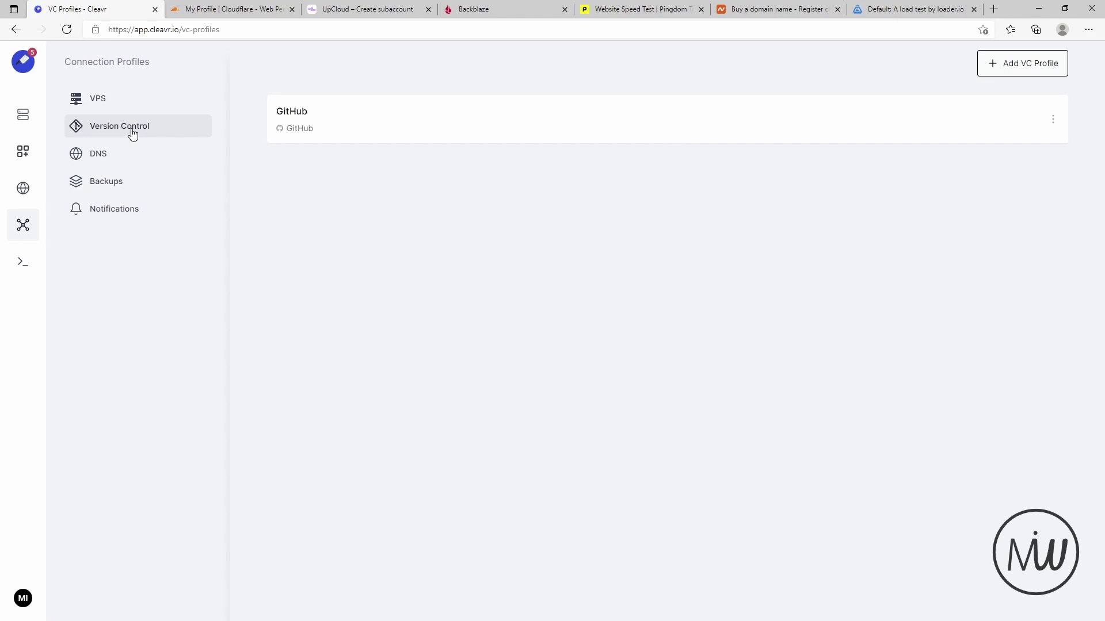
- Browse version control providers in a new VC profile form, discard it, and open DNS profiles
left_click(1012, 63)
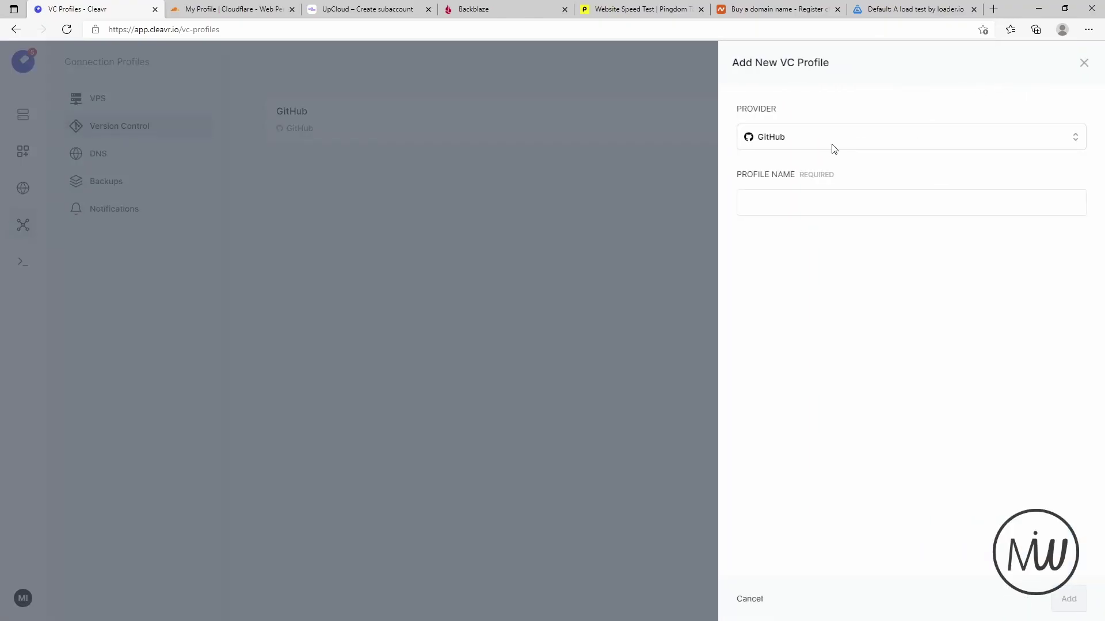
left_click(827, 144)
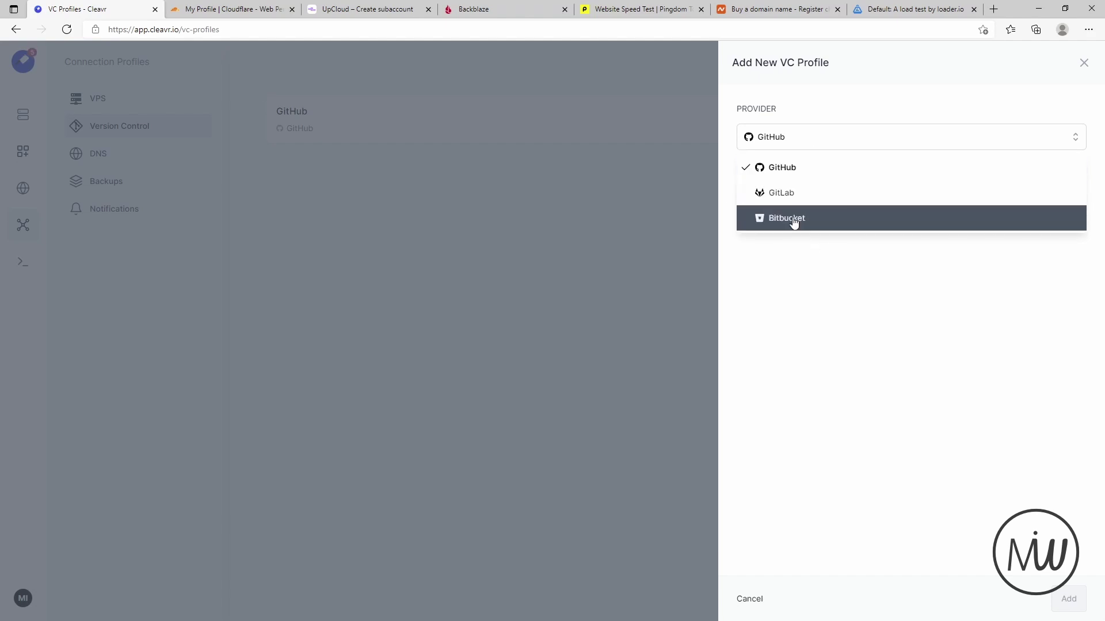
left_click(1084, 63)
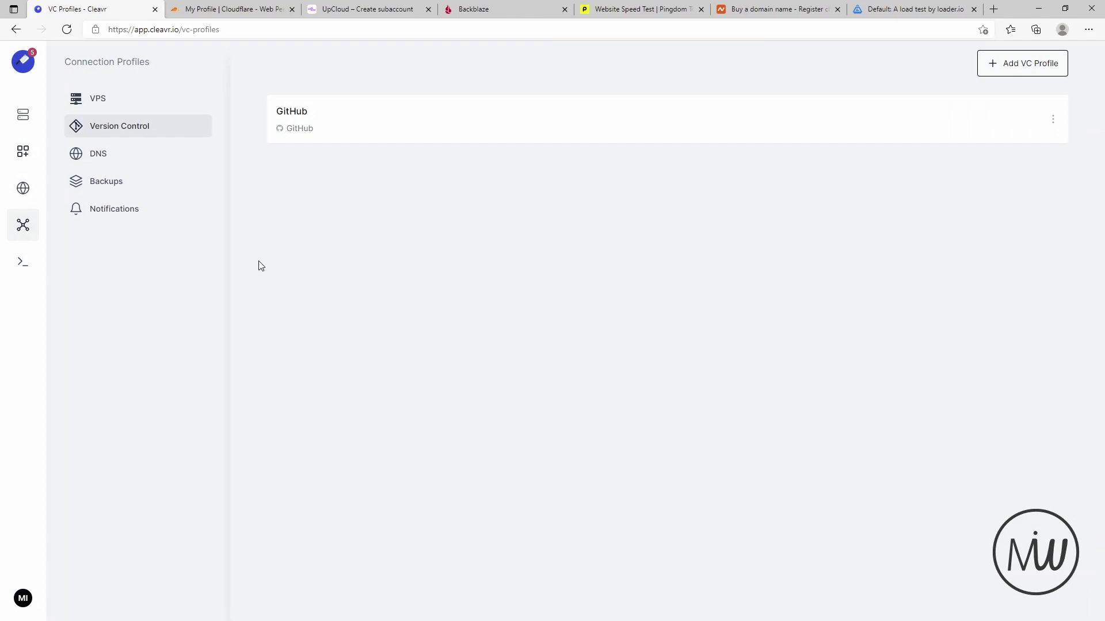
left_click(108, 159)
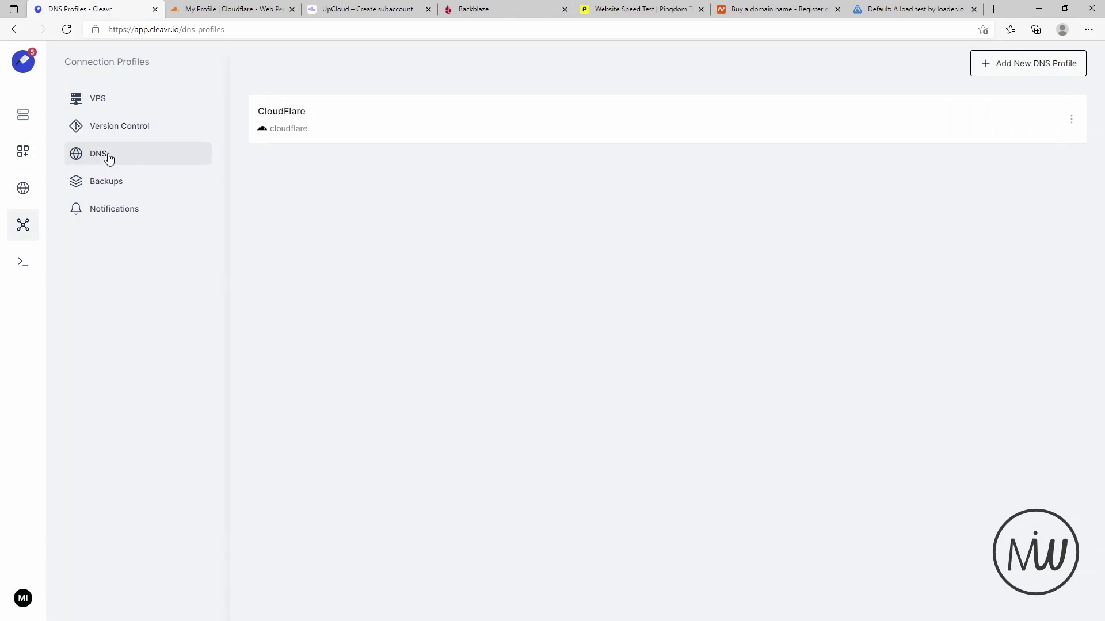
left_click(1017, 63)
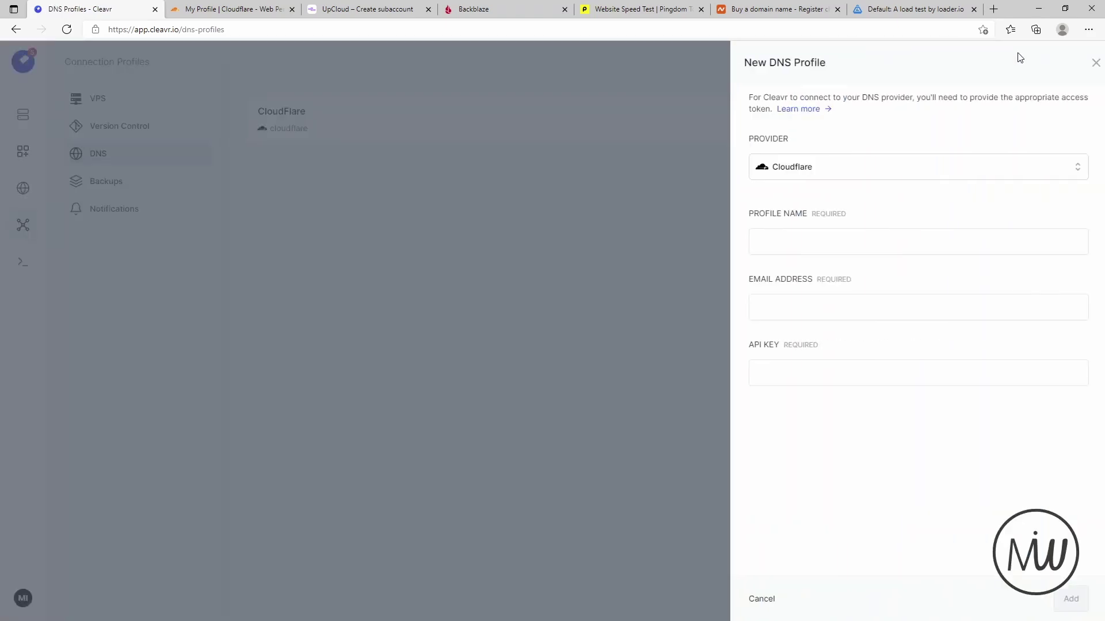
left_click(886, 167)
left_click(534, 278)
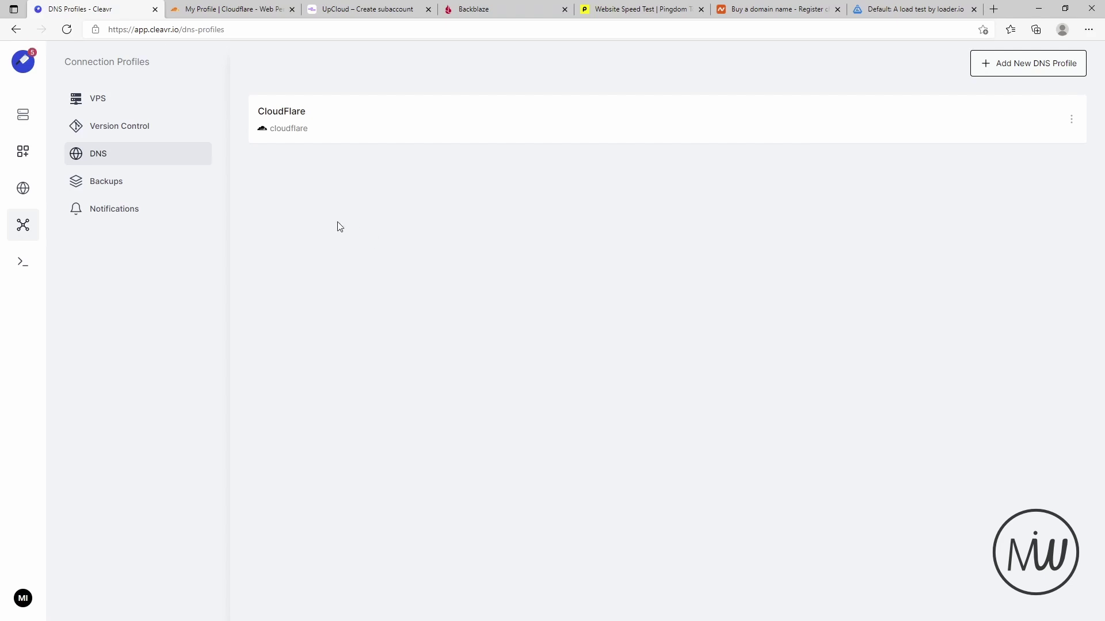
left_click(234, 12)
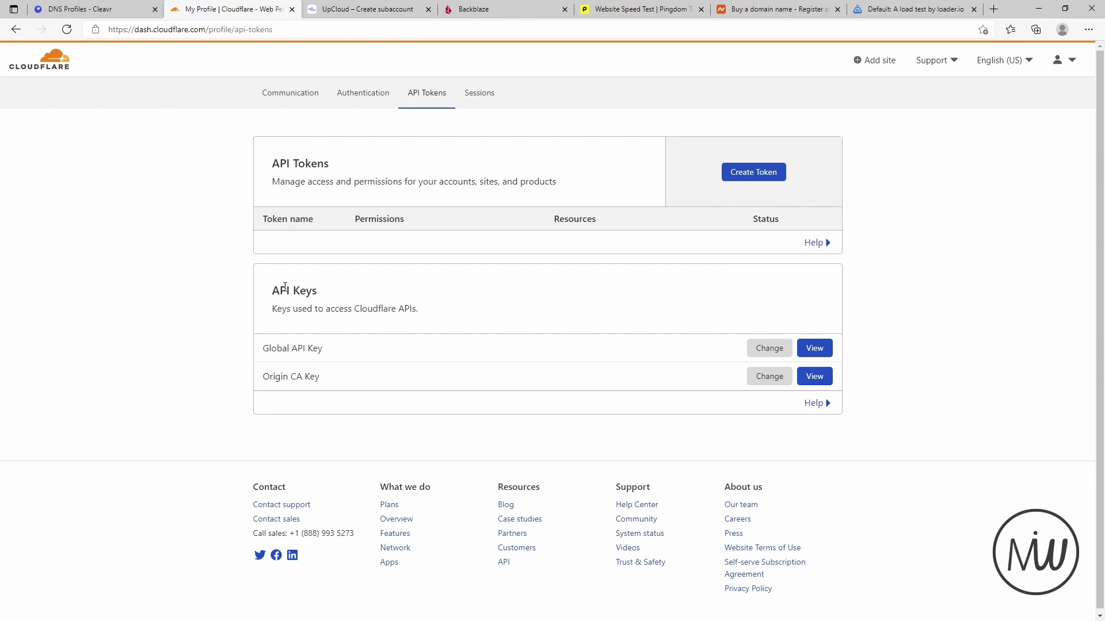
left_click(104, 8)
left_click(1014, 63)
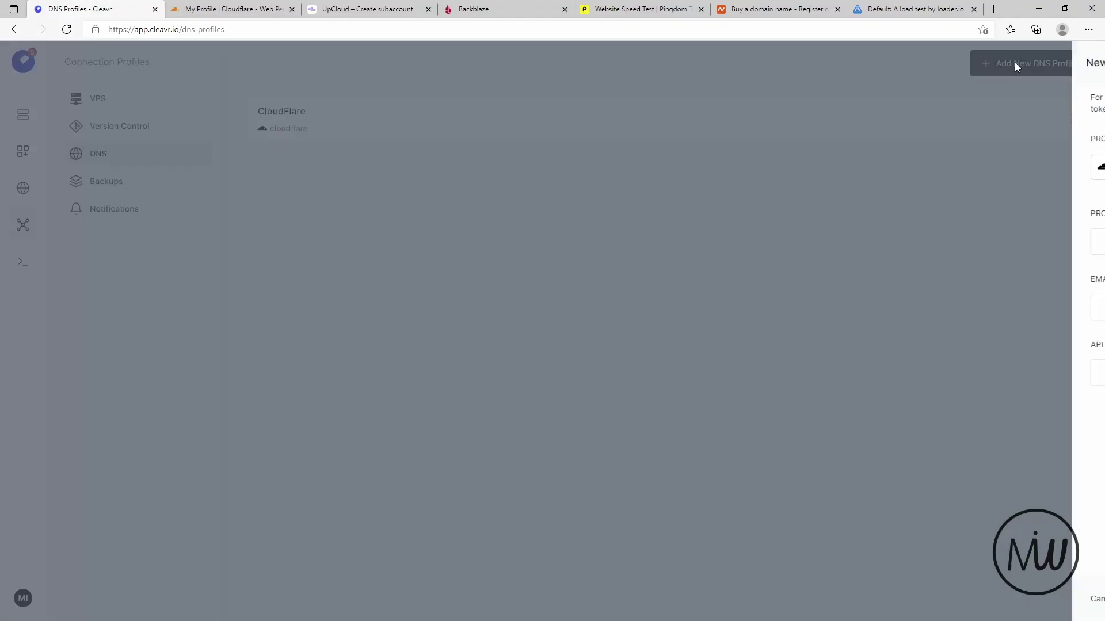
left_click(849, 174)
left_click(793, 199)
left_click(764, 244)
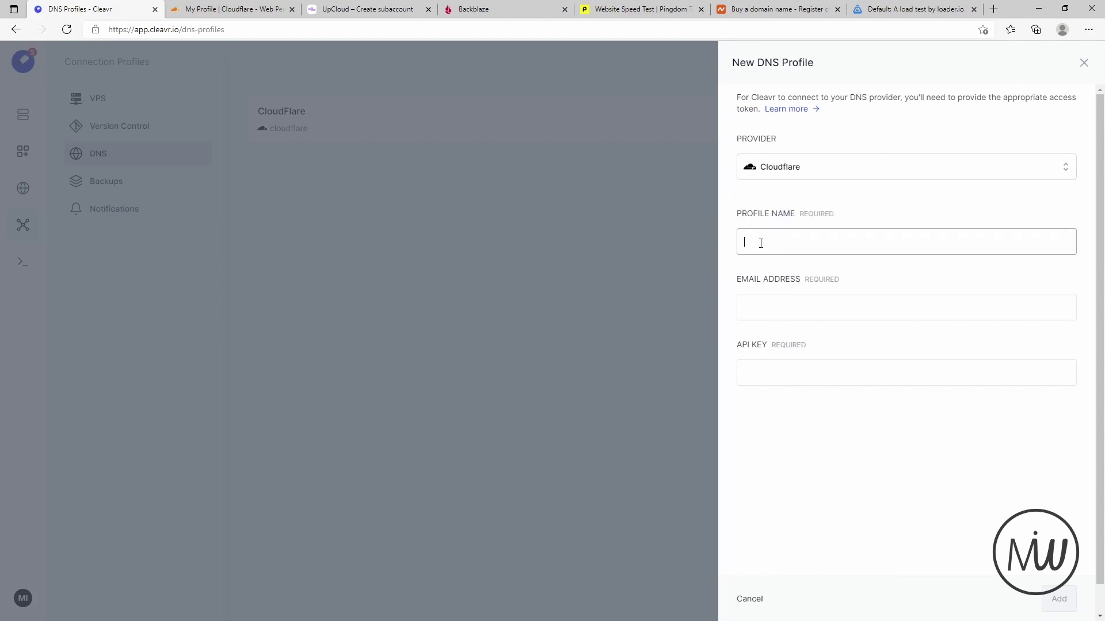
left_click(770, 314)
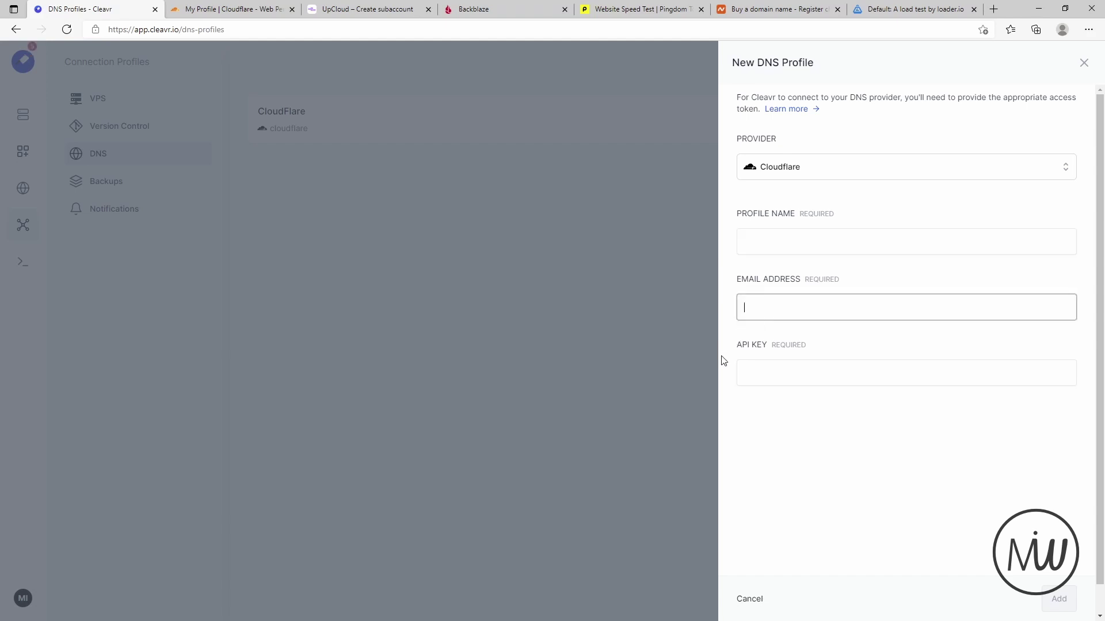
left_click(757, 378)
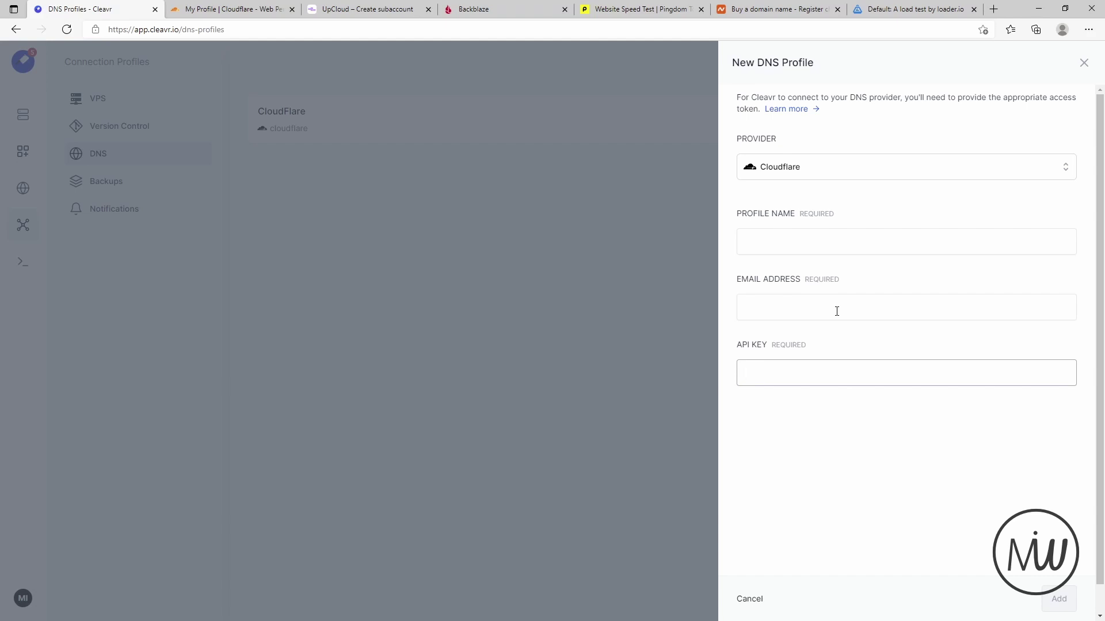
left_click(749, 599)
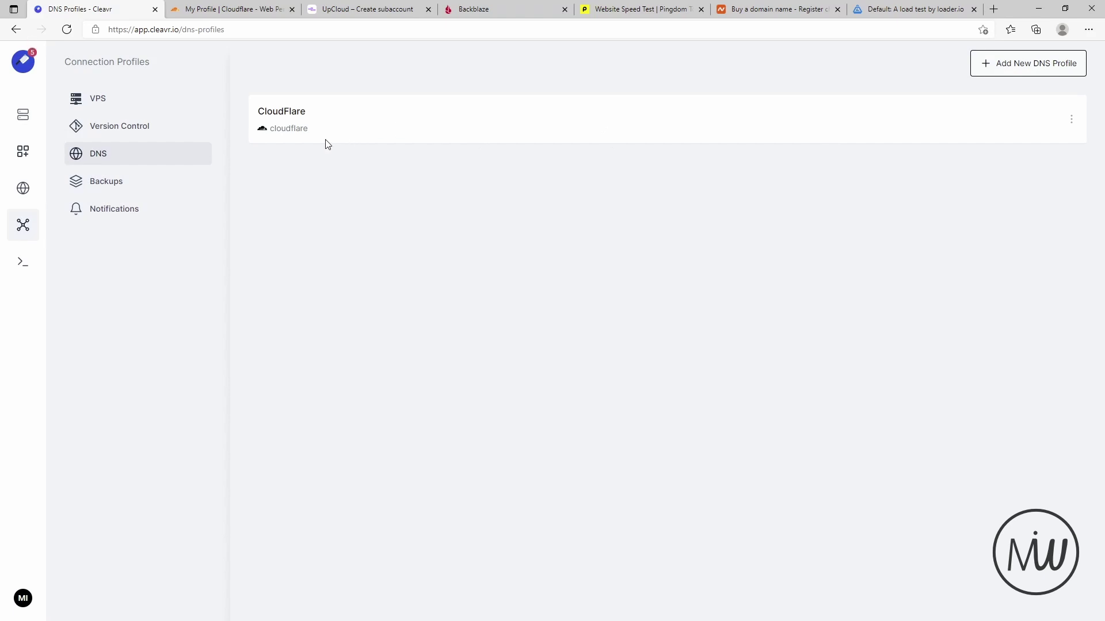
- Review the makeitwork.press DNS records, then return to the VPS connection profiles
left_click(23, 188)
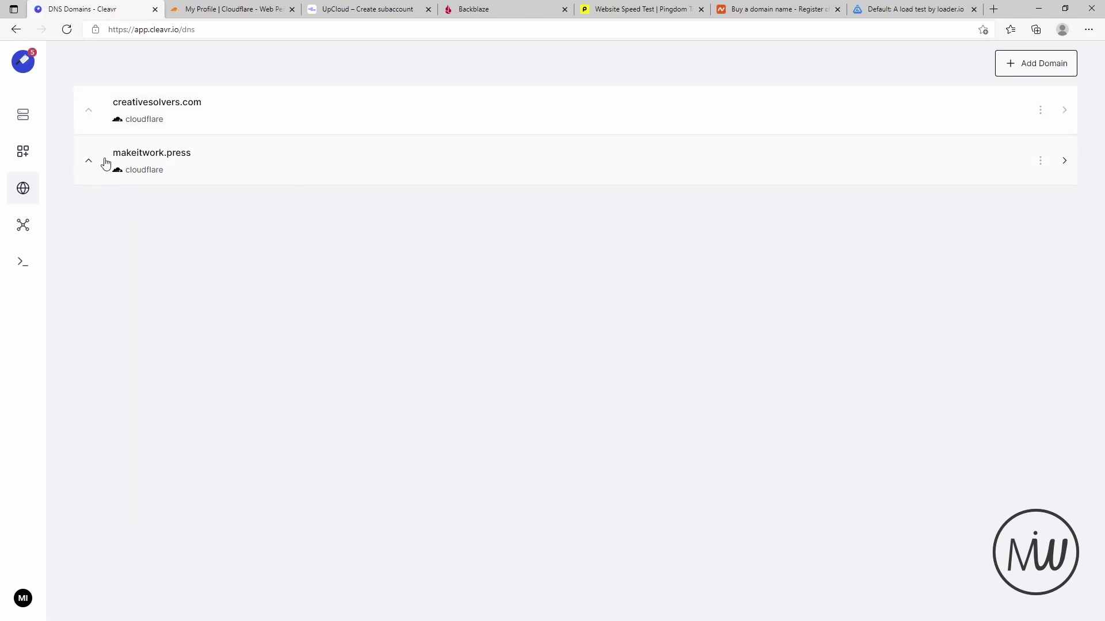
left_click(164, 156)
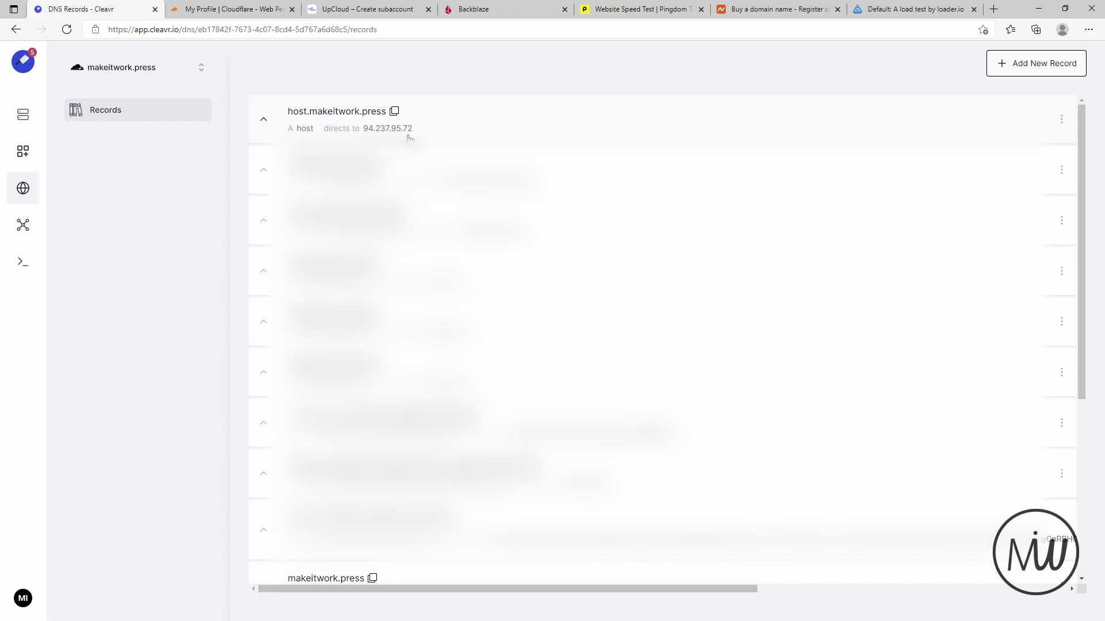
left_click(23, 225)
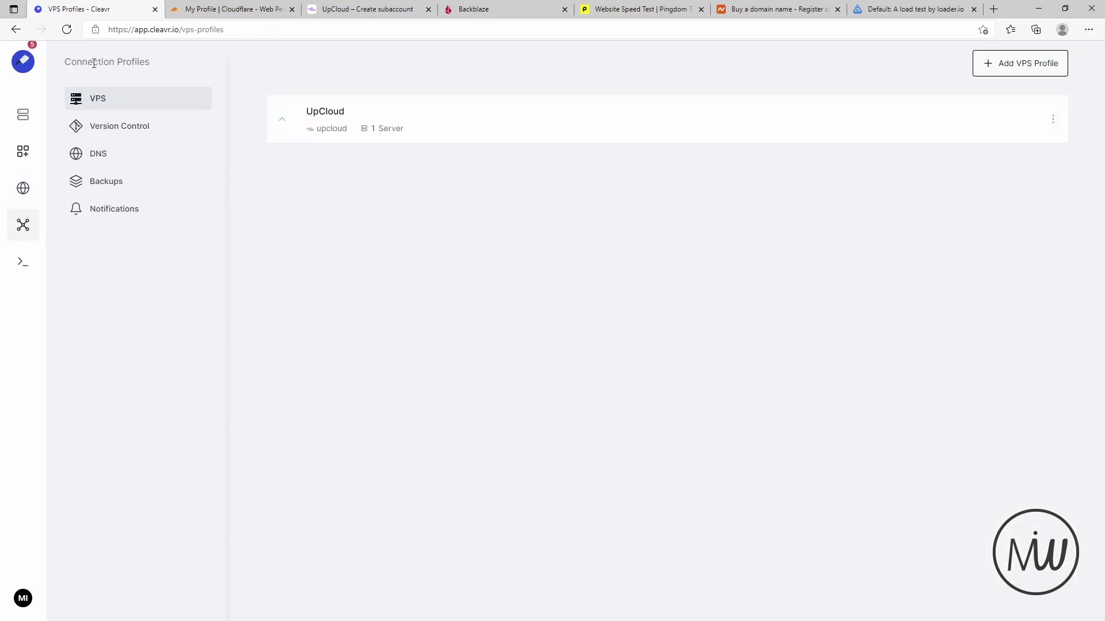
- Browse backup providers in a new backup profile, cancel it, and switch to Backblaze's keys
left_click(107, 194)
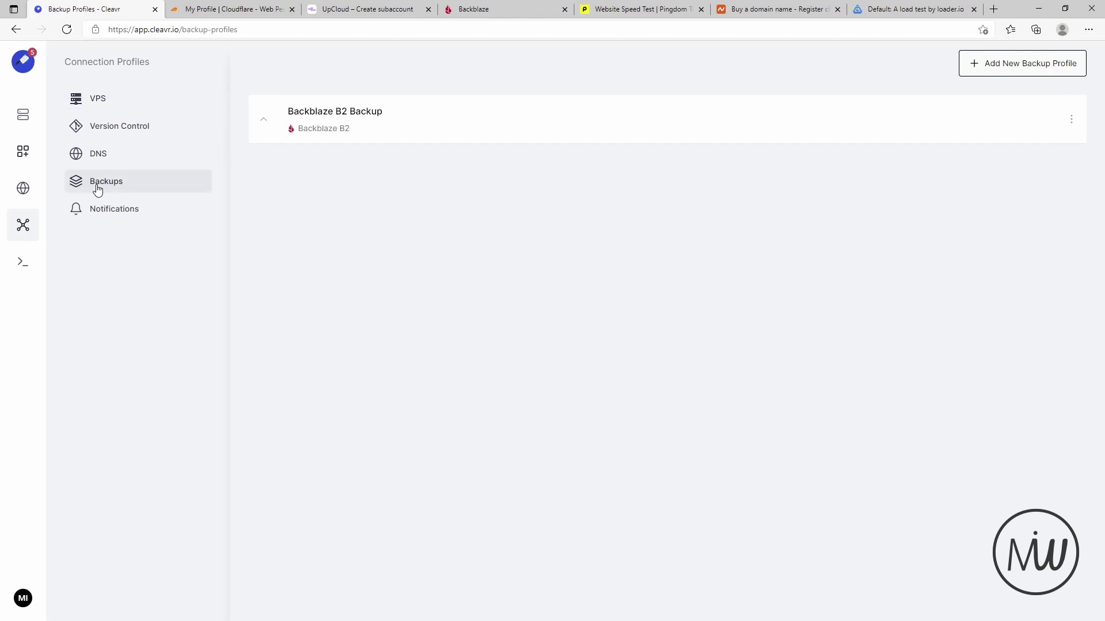
left_click(1008, 72)
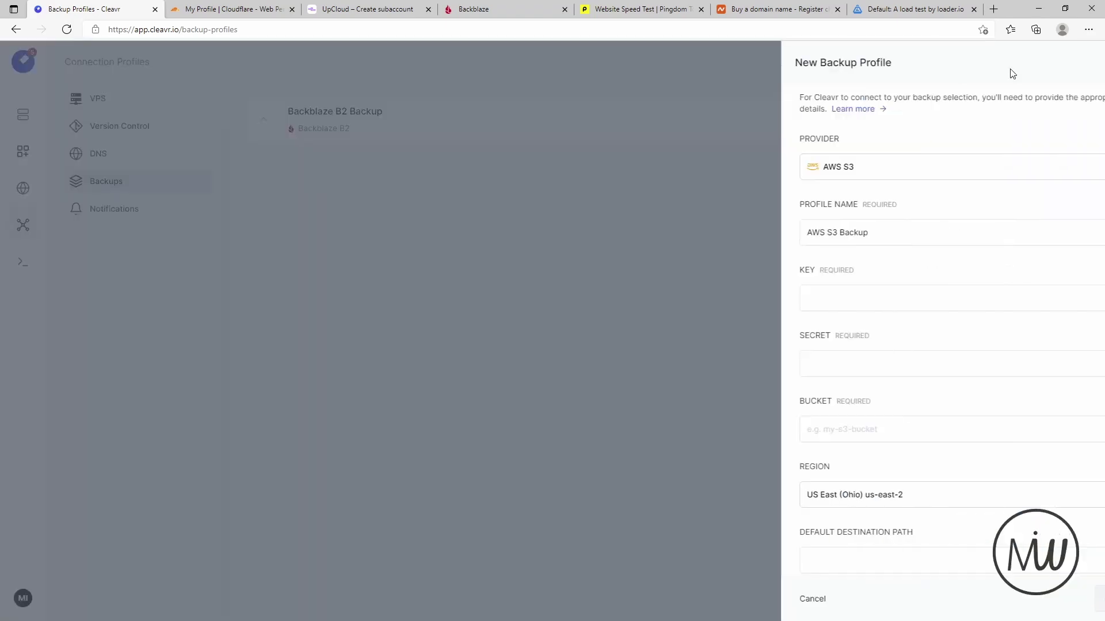
left_click(840, 166)
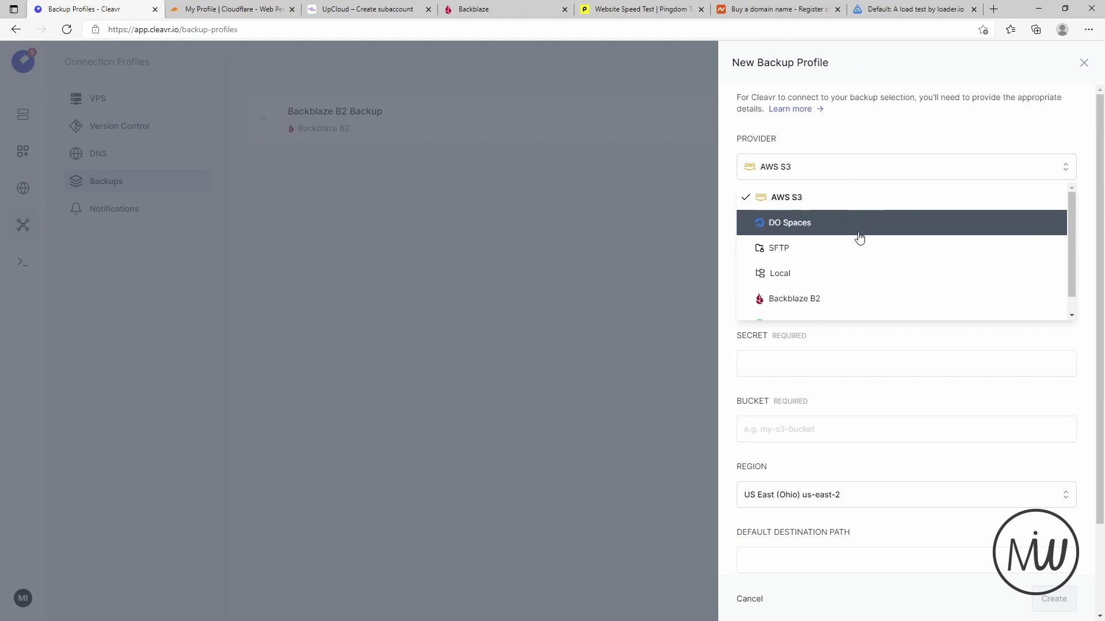
scroll(863, 241, "down", 1)
scroll(883, 295, "up", 1)
scroll(913, 227, "down", 1)
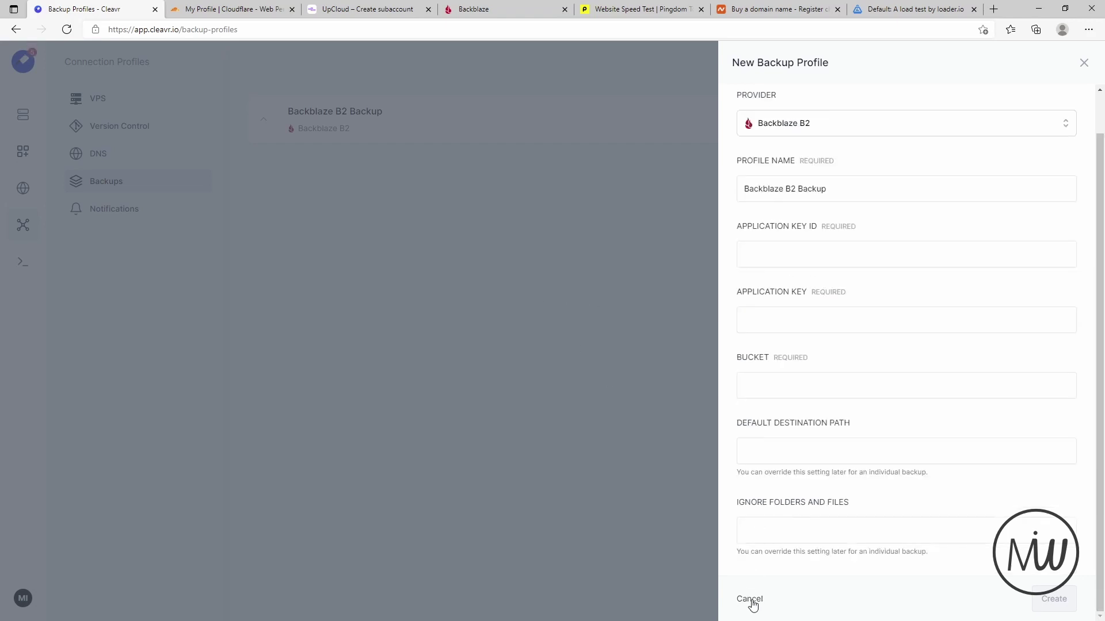
left_click(749, 599)
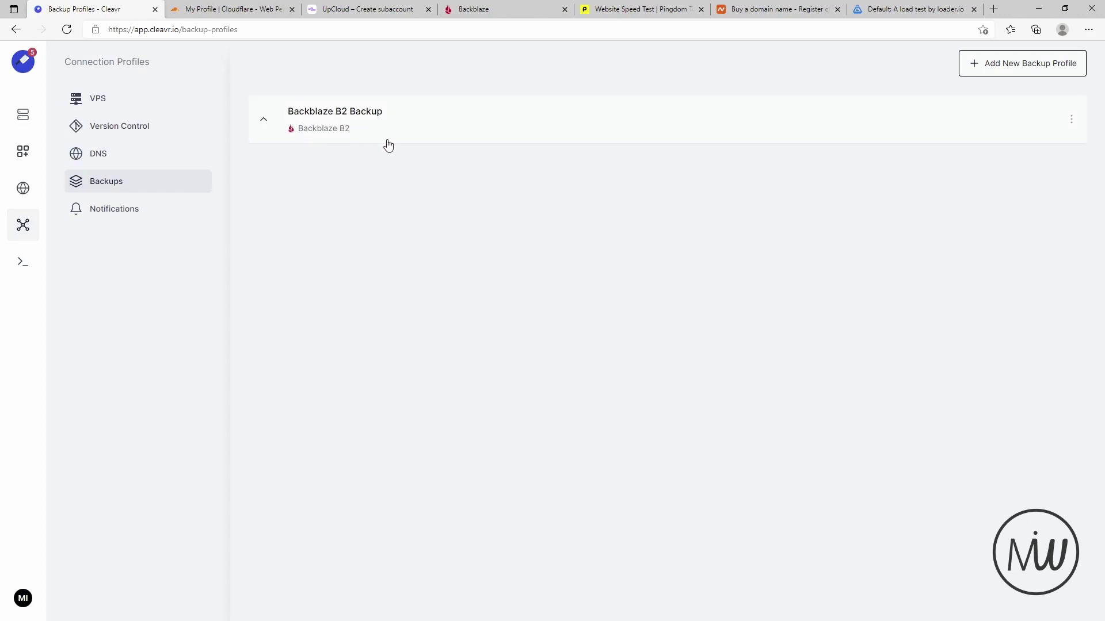
left_click(471, 12)
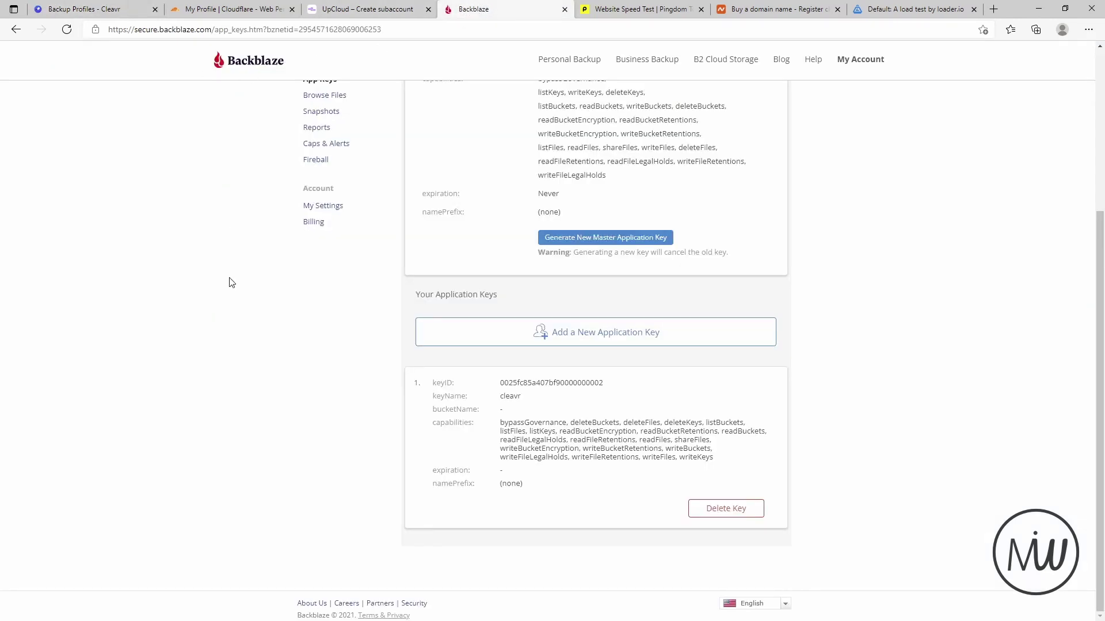
- Review Backblaze's master key and cleavr application key, then return to Cleavr's backup profiles
scroll(228, 282, "up", 2)
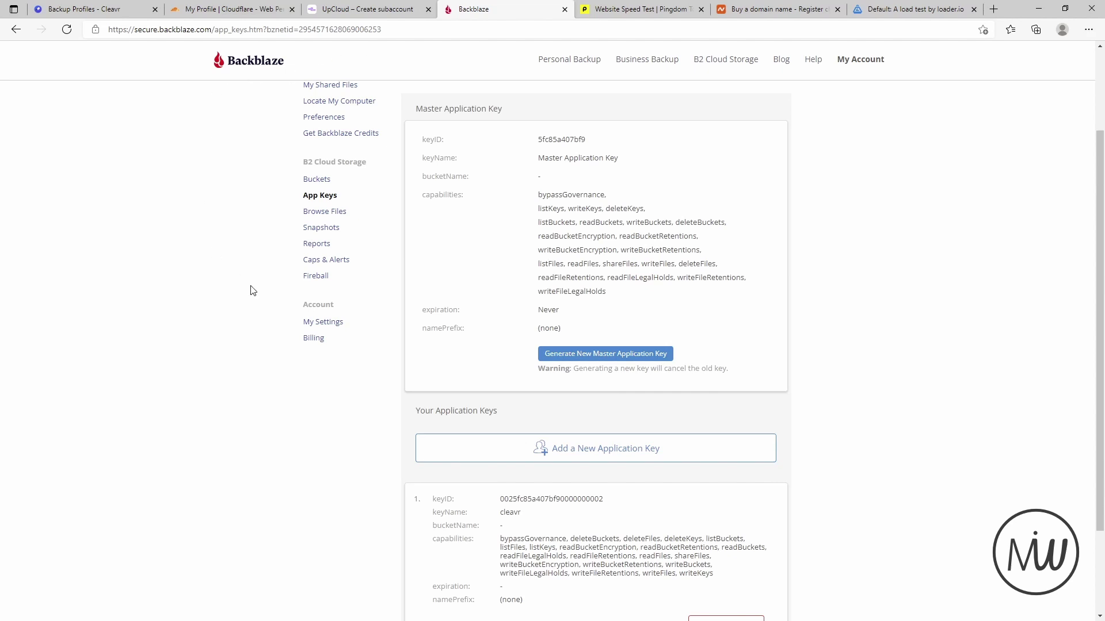
scroll(251, 291, "up", 2)
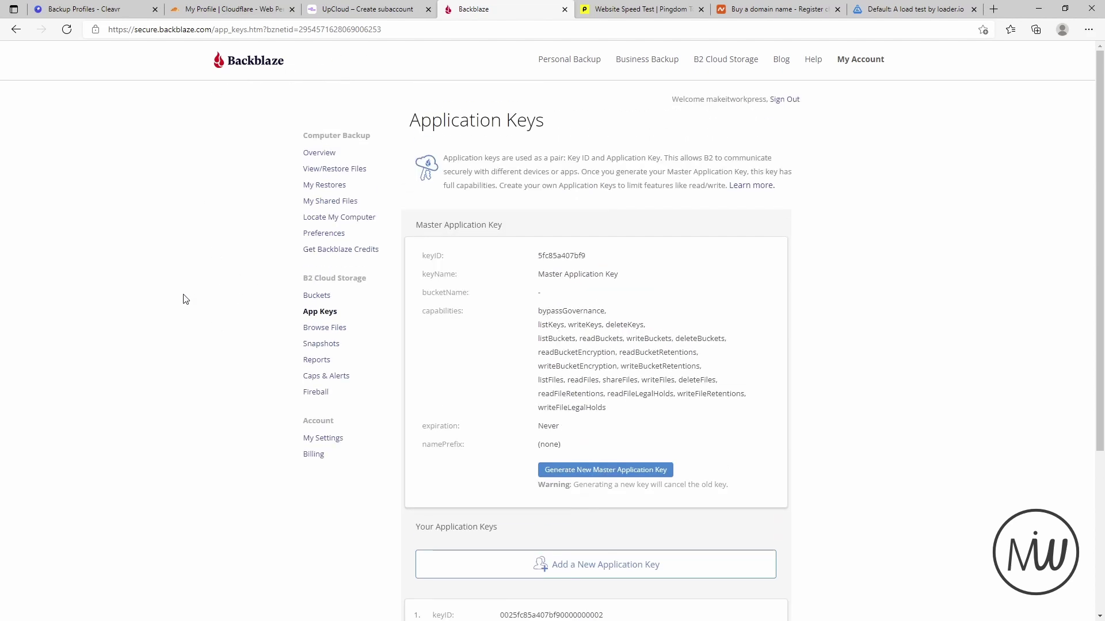
scroll(204, 301, "down", 3)
scroll(178, 247, "up", 1)
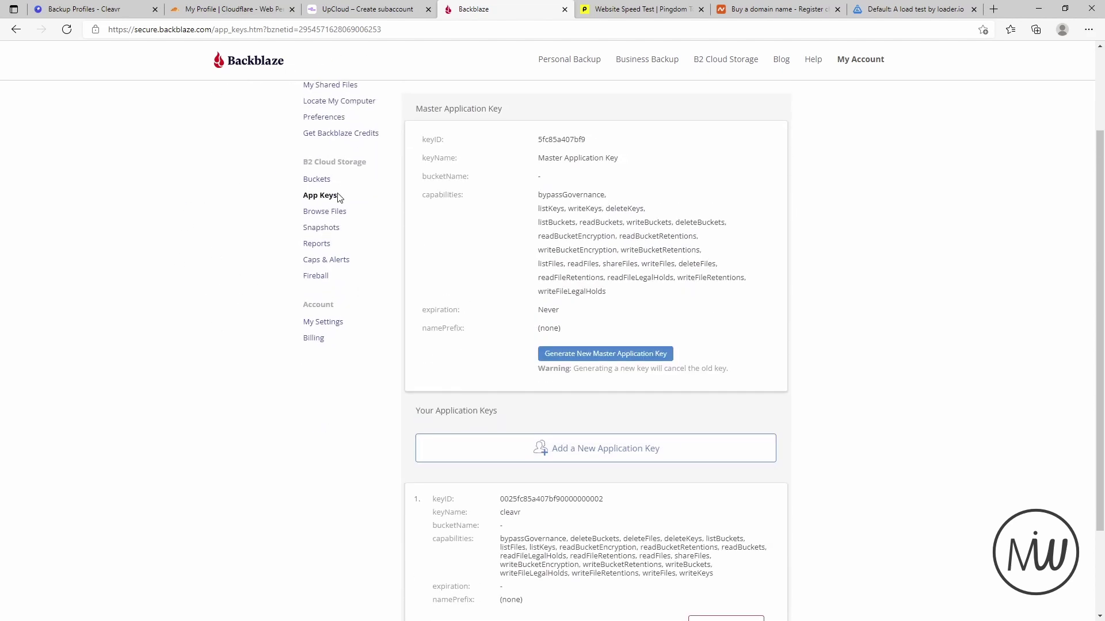
scroll(264, 271, "down", 3)
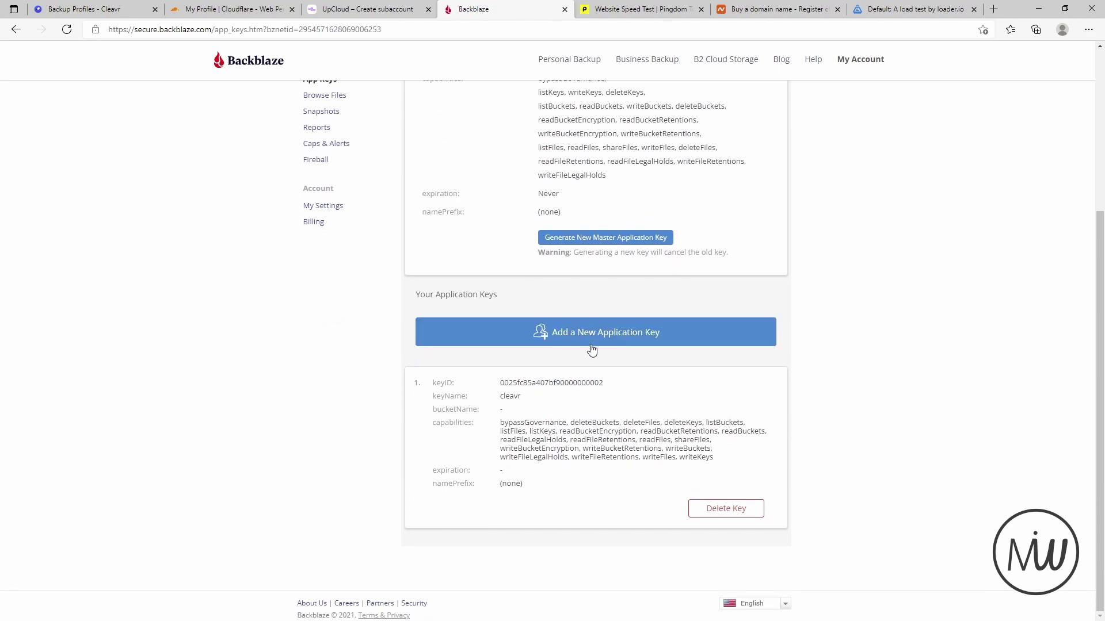
scroll(382, 412, "up", 2)
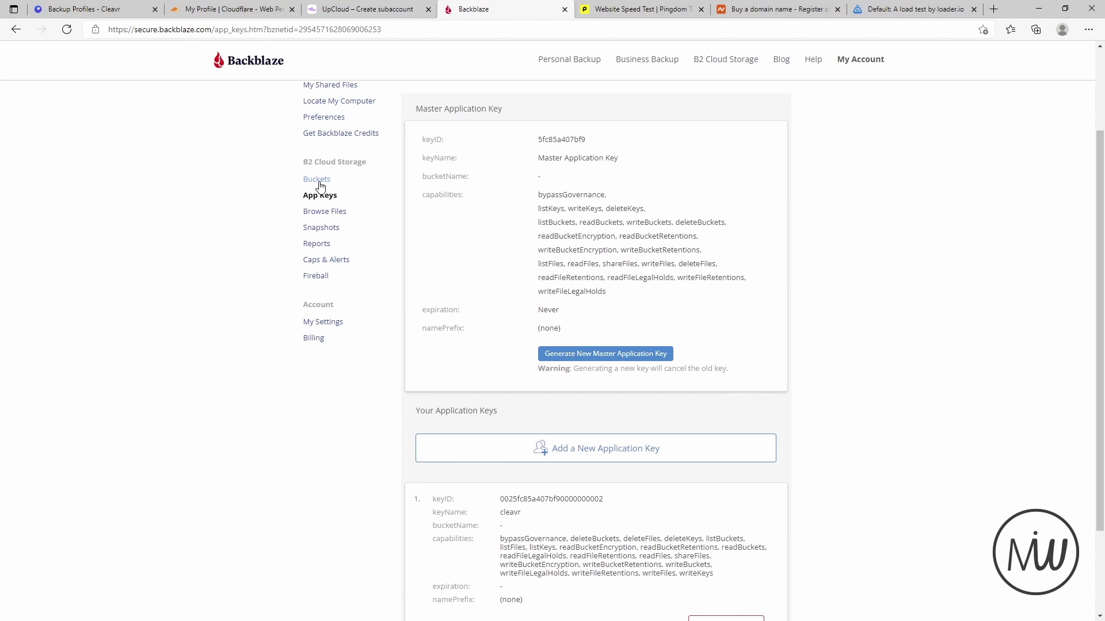
left_click(111, 13)
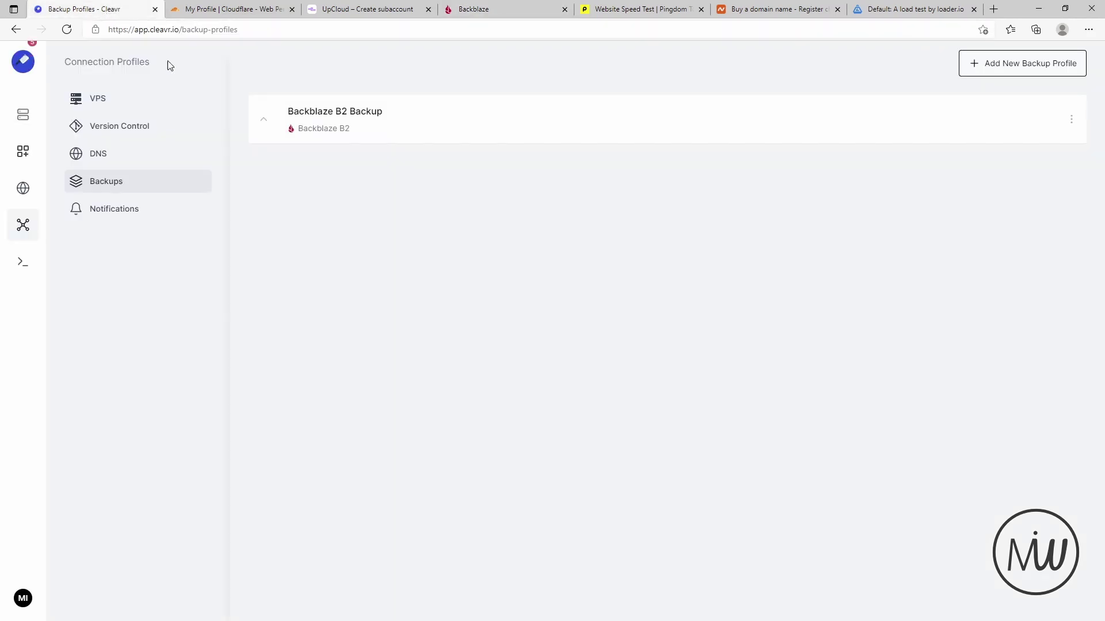
- Discard the unsaved Backblaze B2 backup profile and go to the empty Notification Profiles page
left_click(1026, 70)
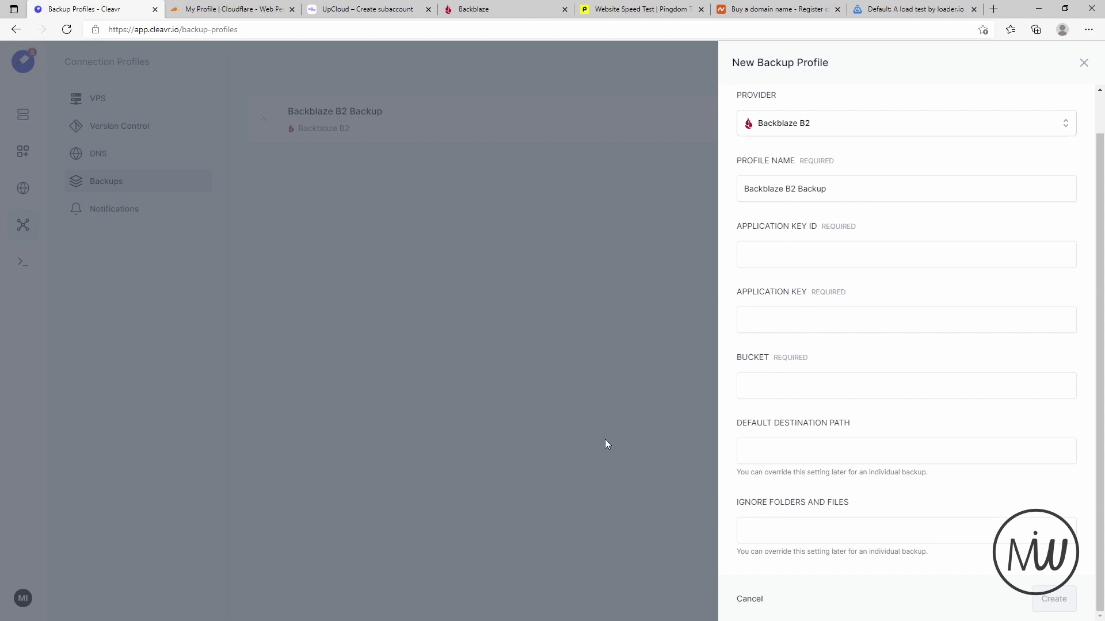
left_click(749, 601)
left_click(115, 211)
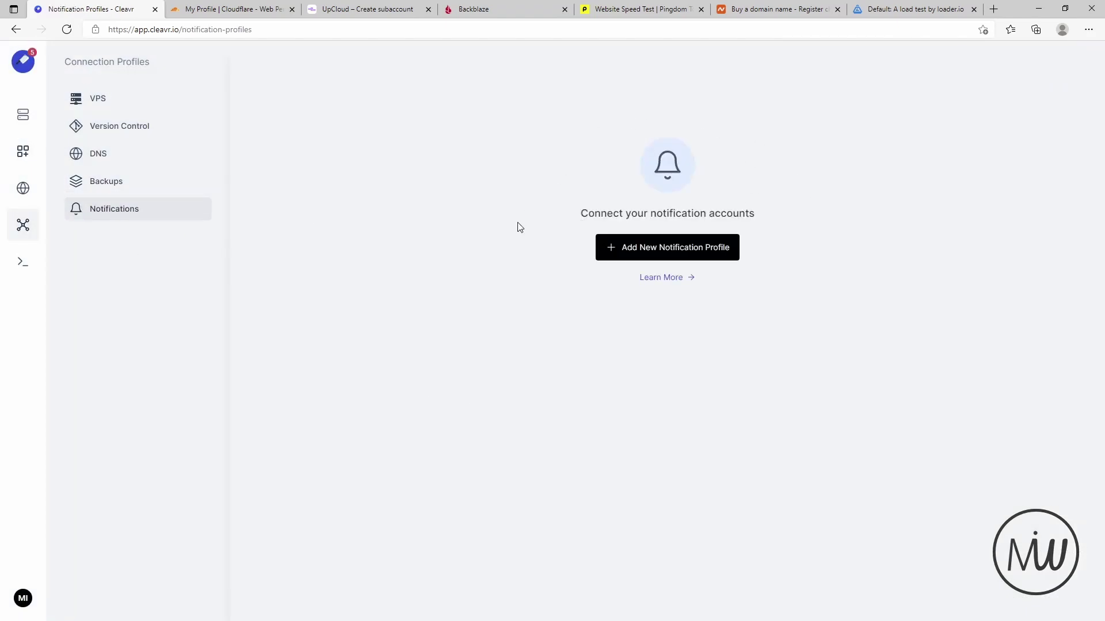
- Start a Slack notification profile, look over its name and webhook fields, then discard it
left_click(639, 249)
left_click(885, 167)
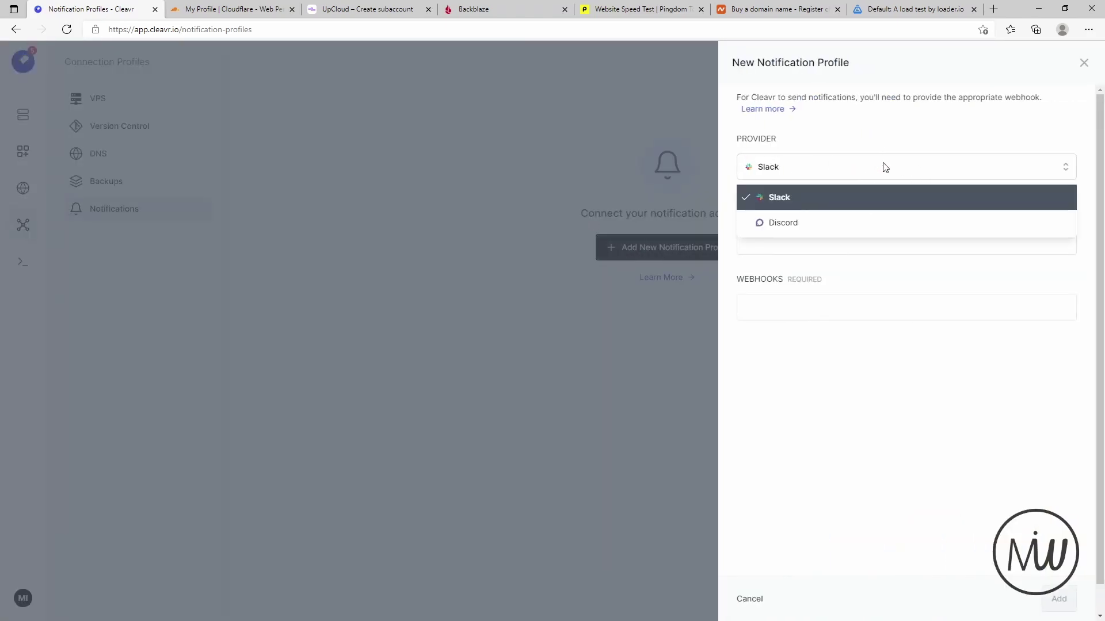
left_click(806, 201)
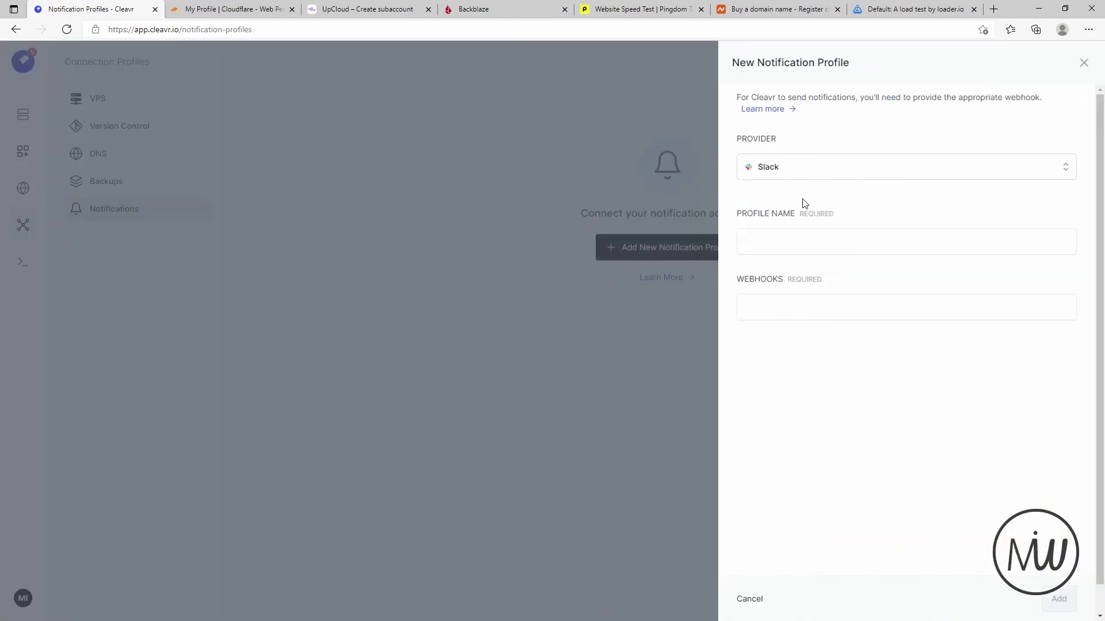
left_click(820, 241)
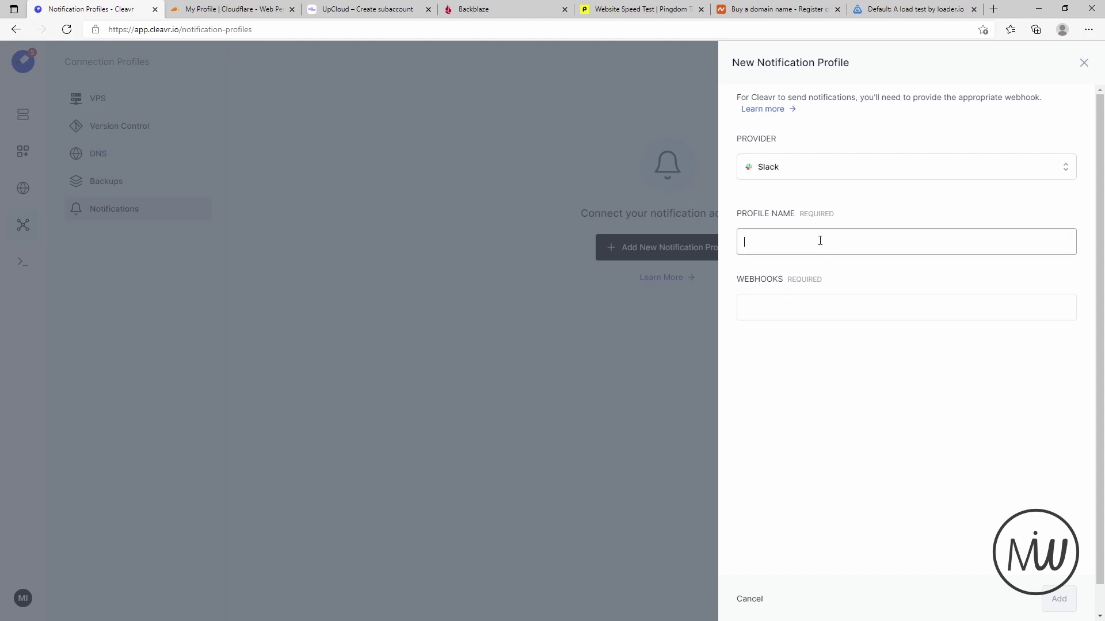
left_click(773, 303)
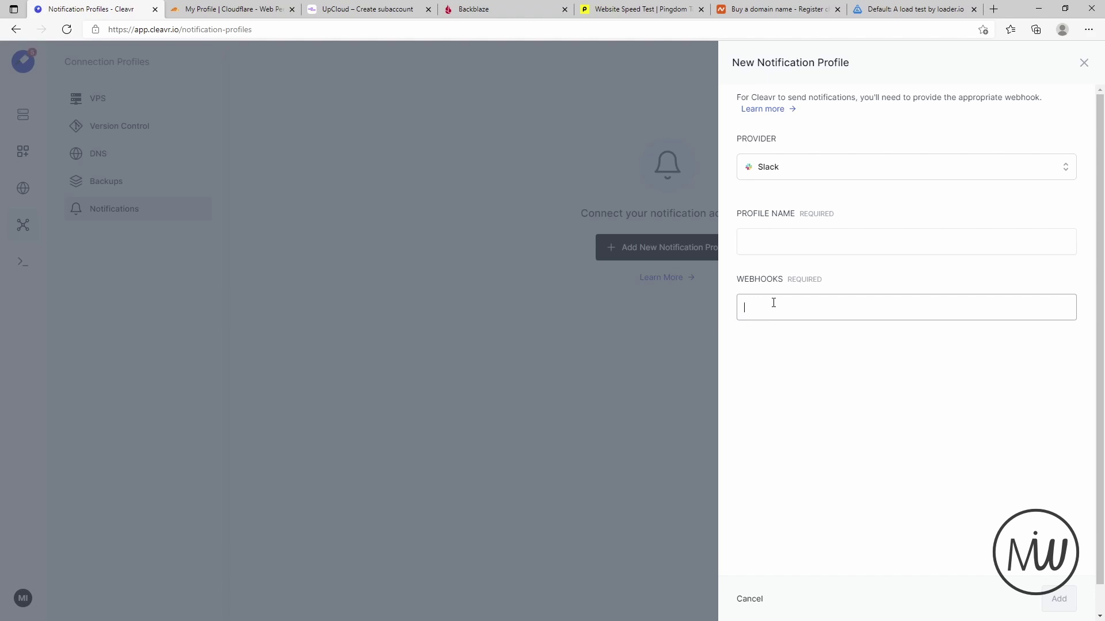
left_click(430, 322)
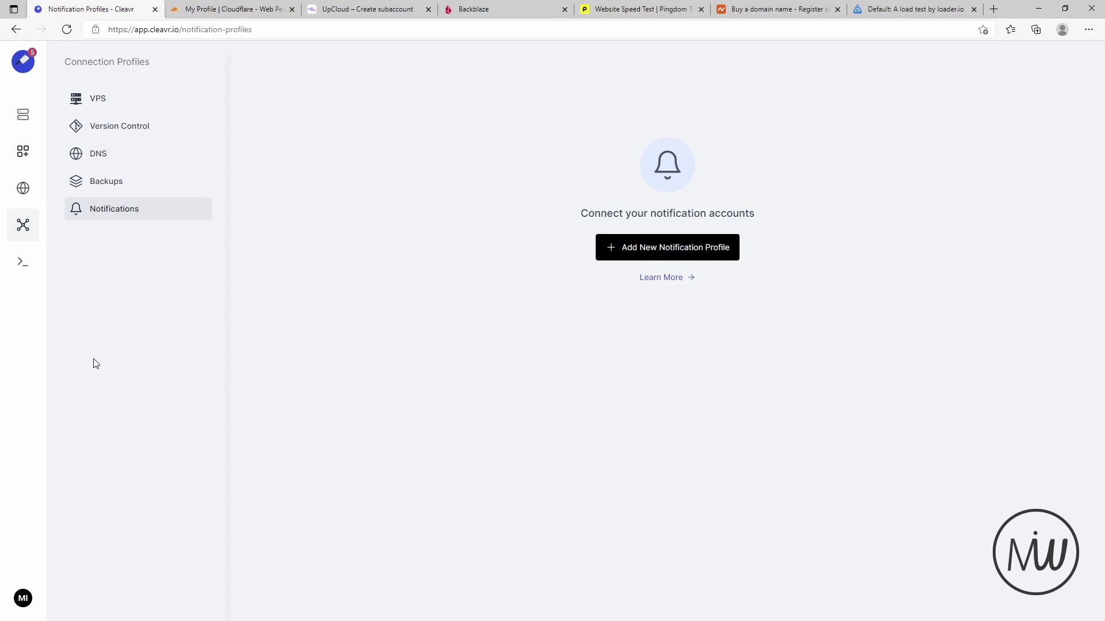
- Glance at the account menu, then go to the Servers list showing Sentry on UpCloud
left_click(22, 601)
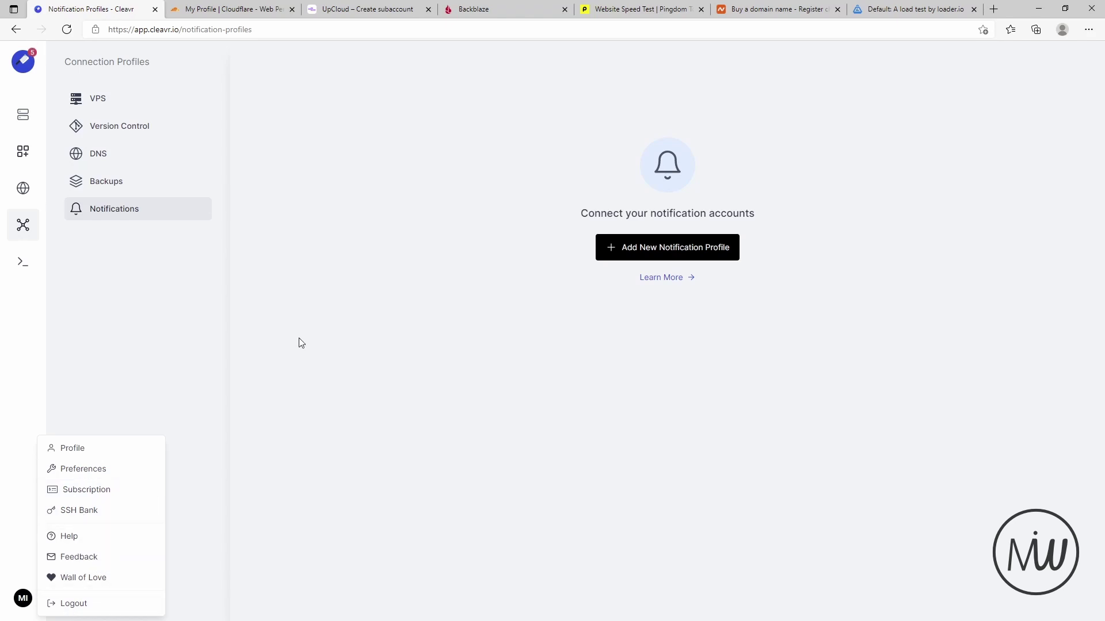
left_click(366, 313)
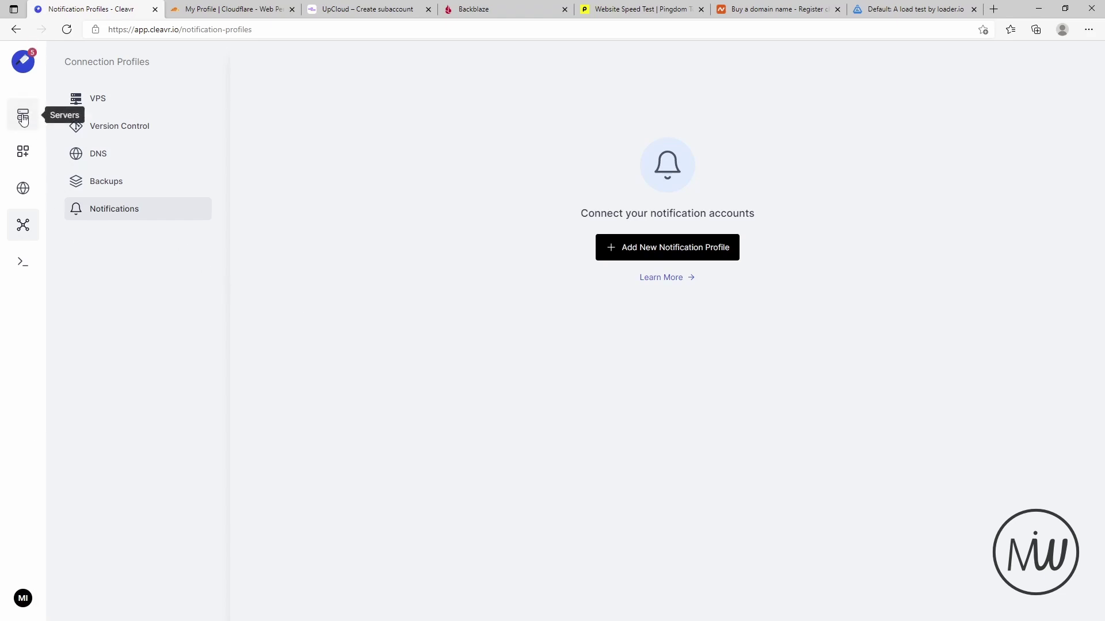
left_click(24, 120)
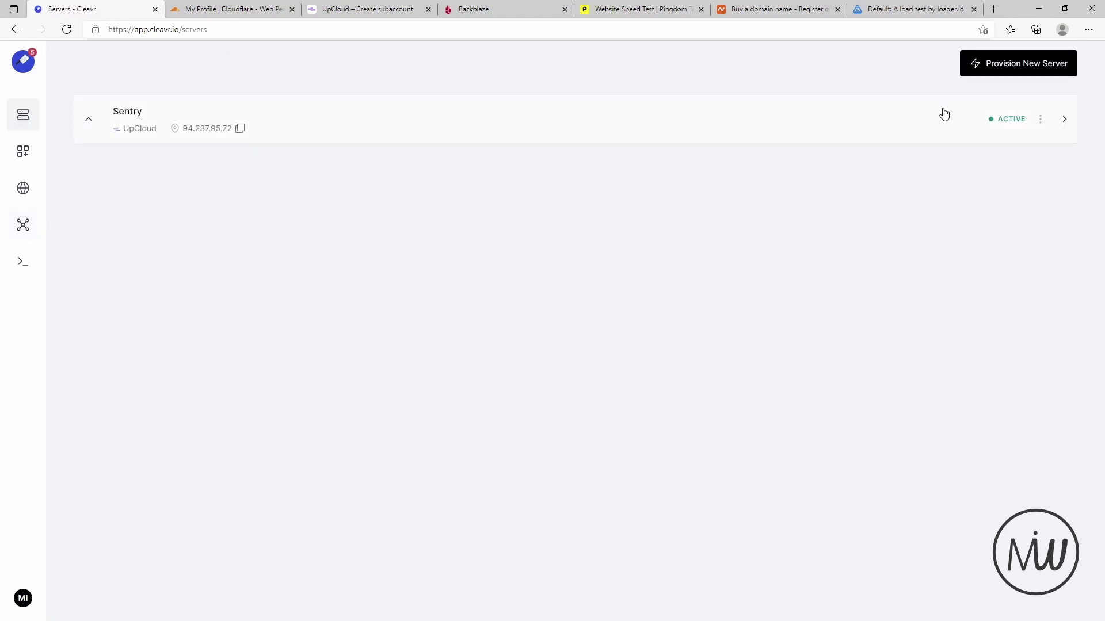
- Start a new server using the UpCloud VPS profile in the Frankfurt 1 region
left_click(986, 65)
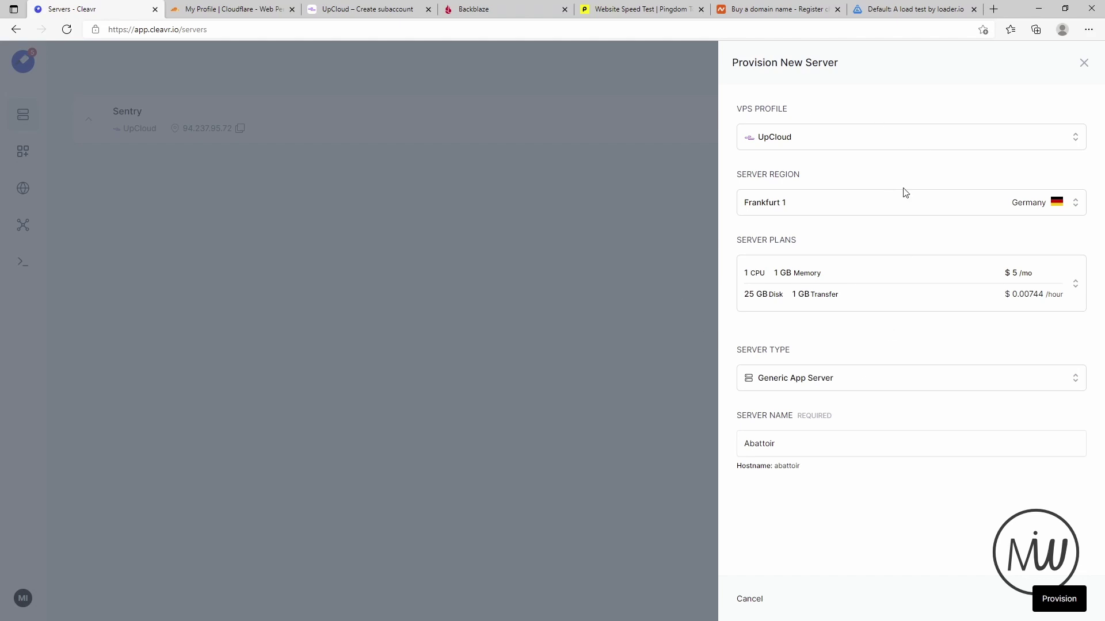
left_click(849, 144)
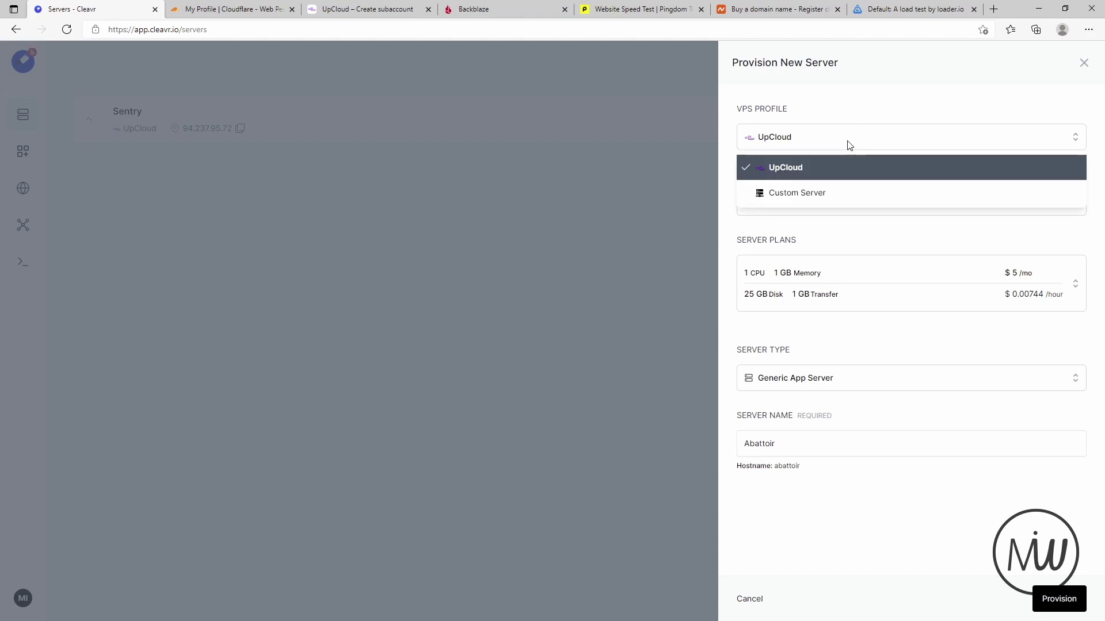
left_click(796, 195)
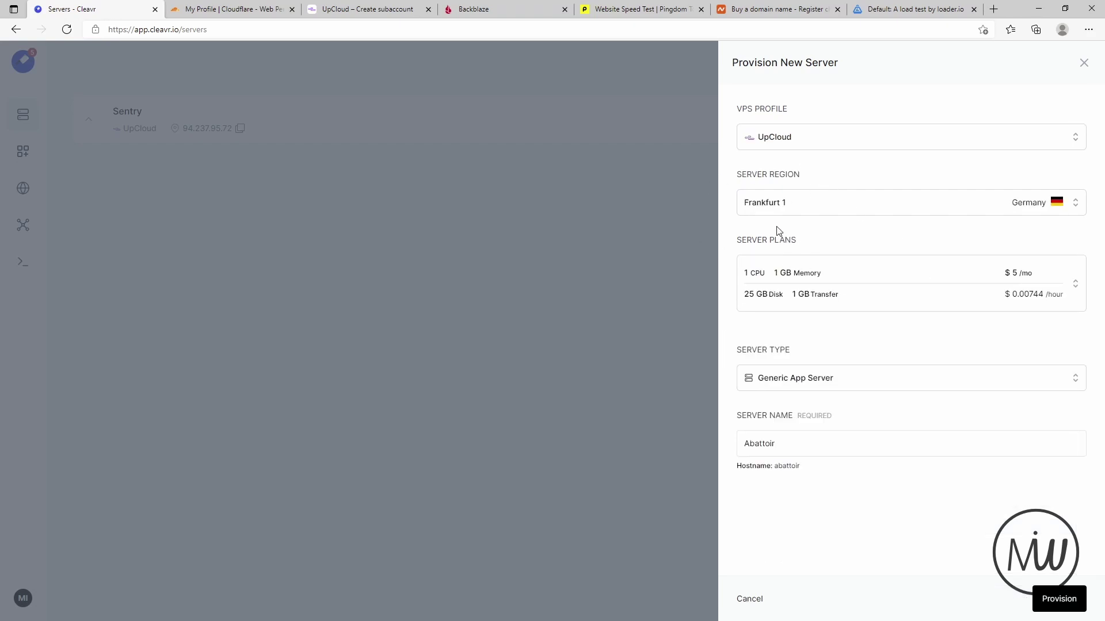
left_click(848, 203)
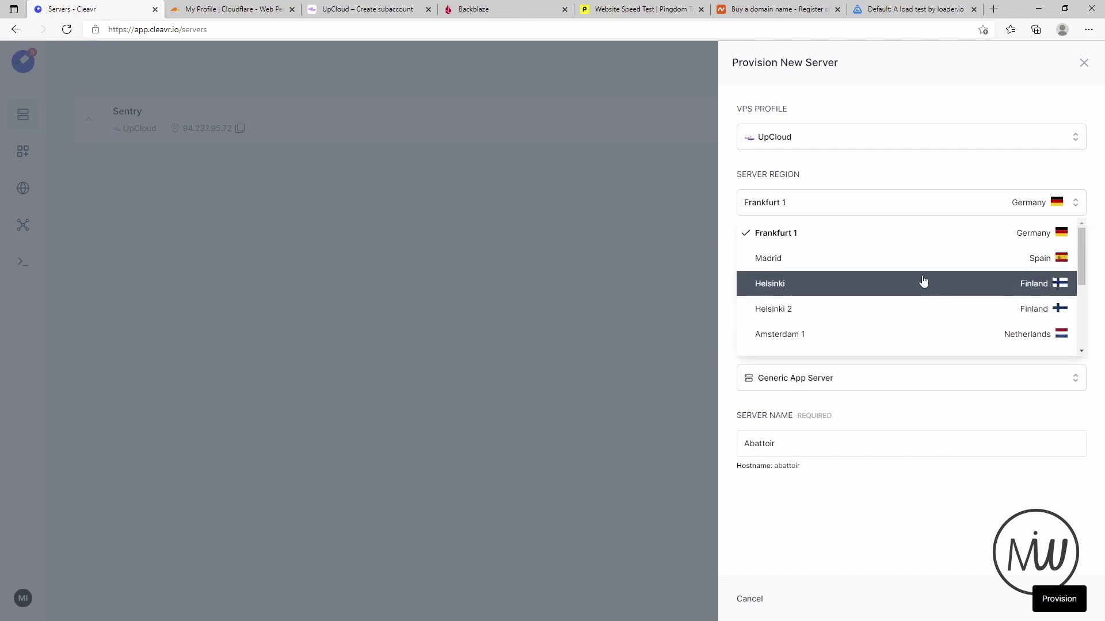
scroll(923, 281, "down", 1)
scroll(923, 280, "down", 2)
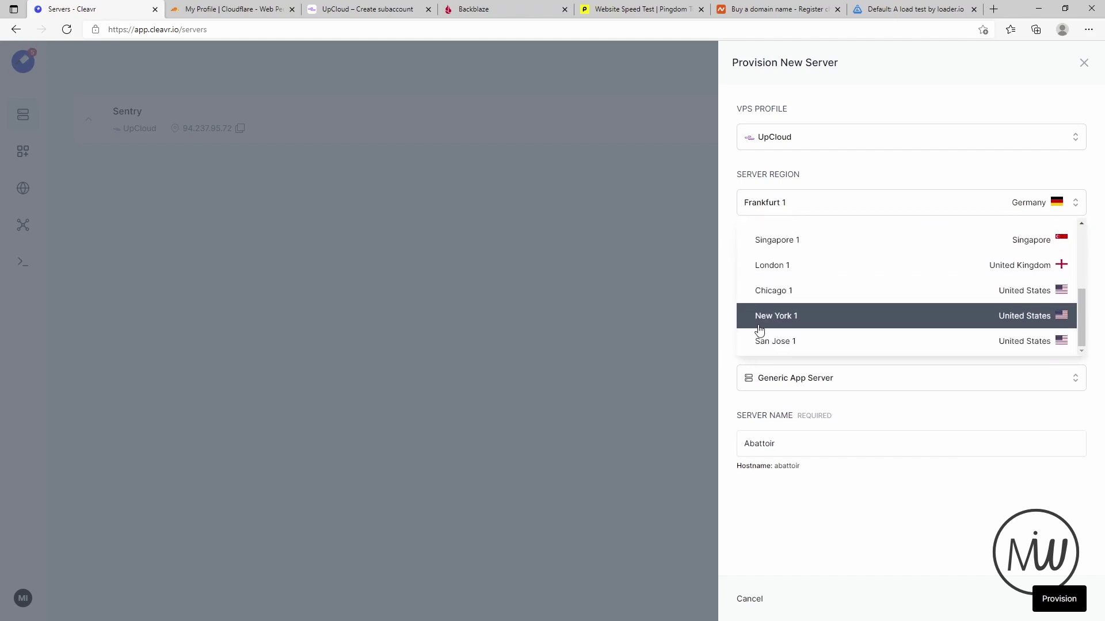
scroll(872, 328, "up", 4)
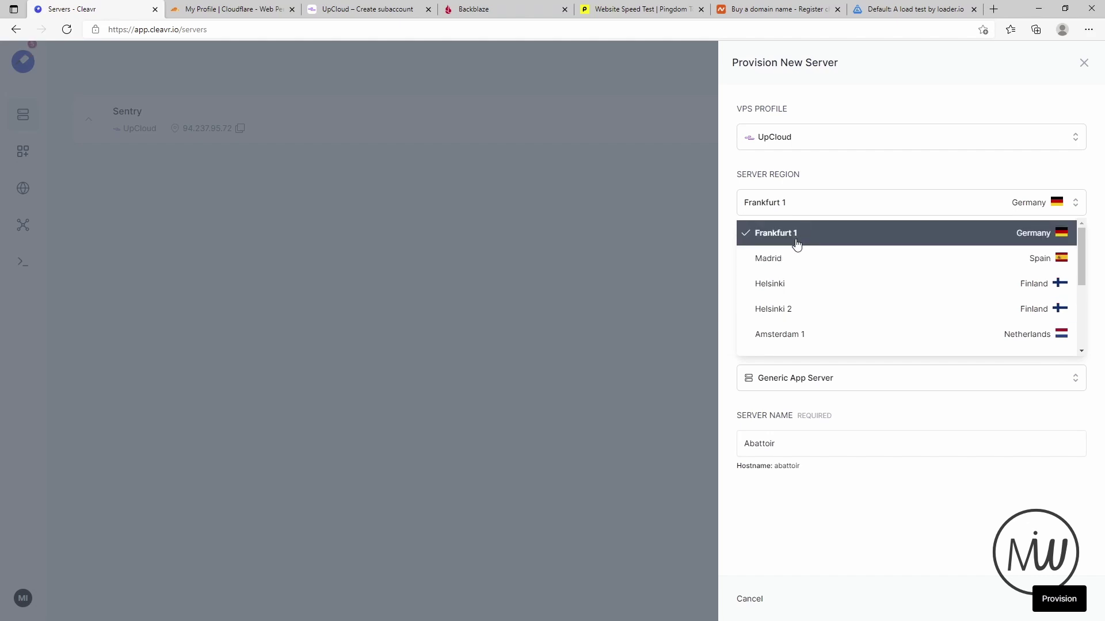
left_click(796, 242)
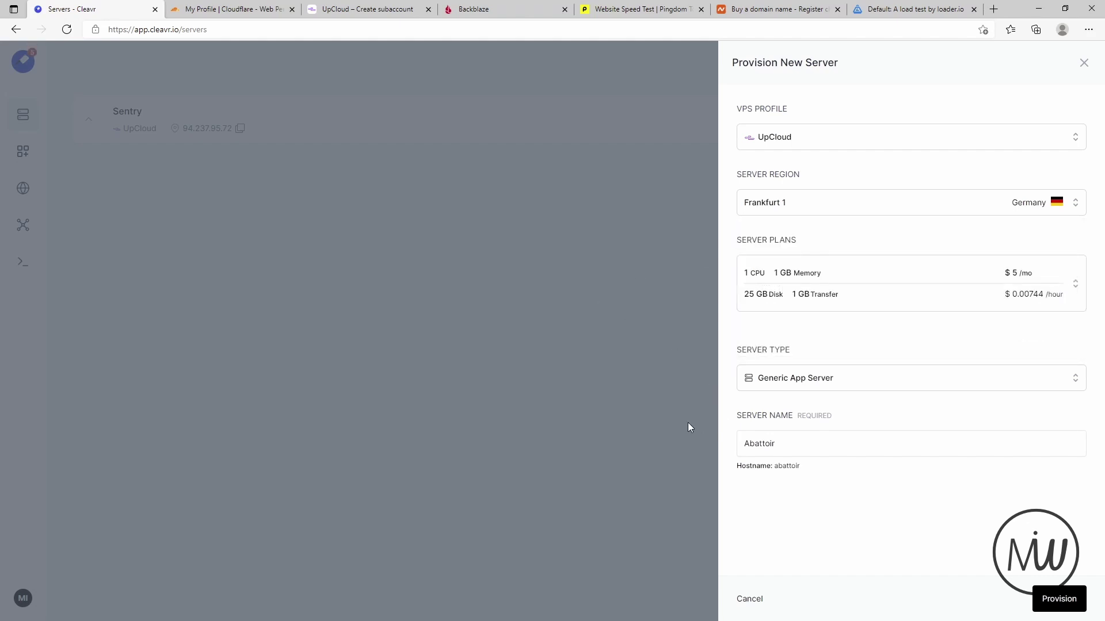
- Make it a Wordpress Optimized Server named Abattoir and provision it
left_click(823, 379)
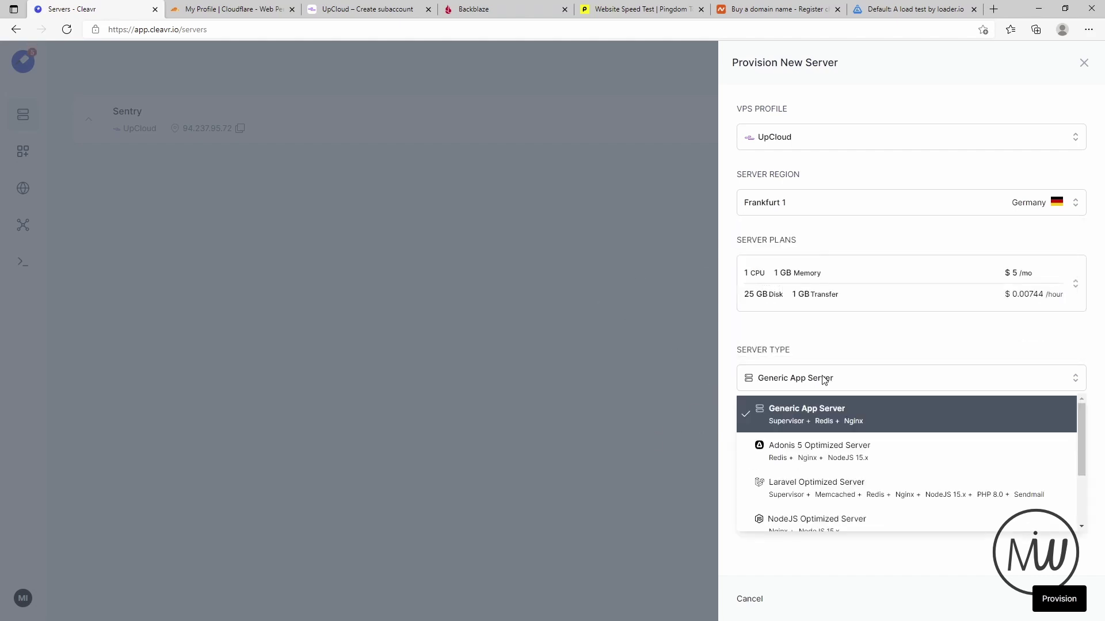
scroll(936, 427, "down", 2)
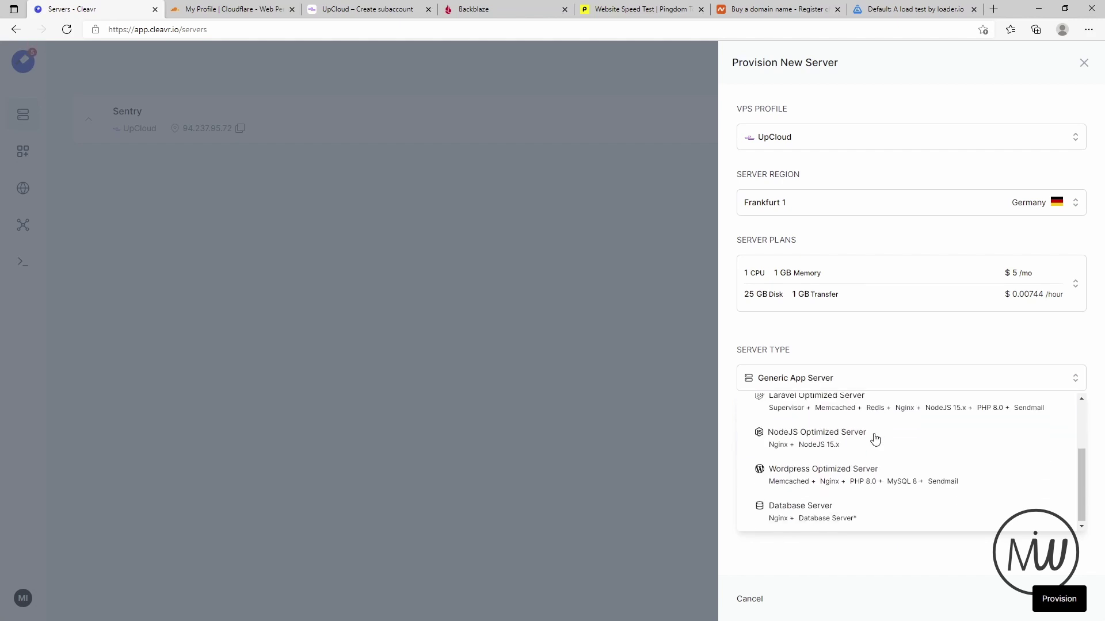
scroll(883, 493, "up", 3)
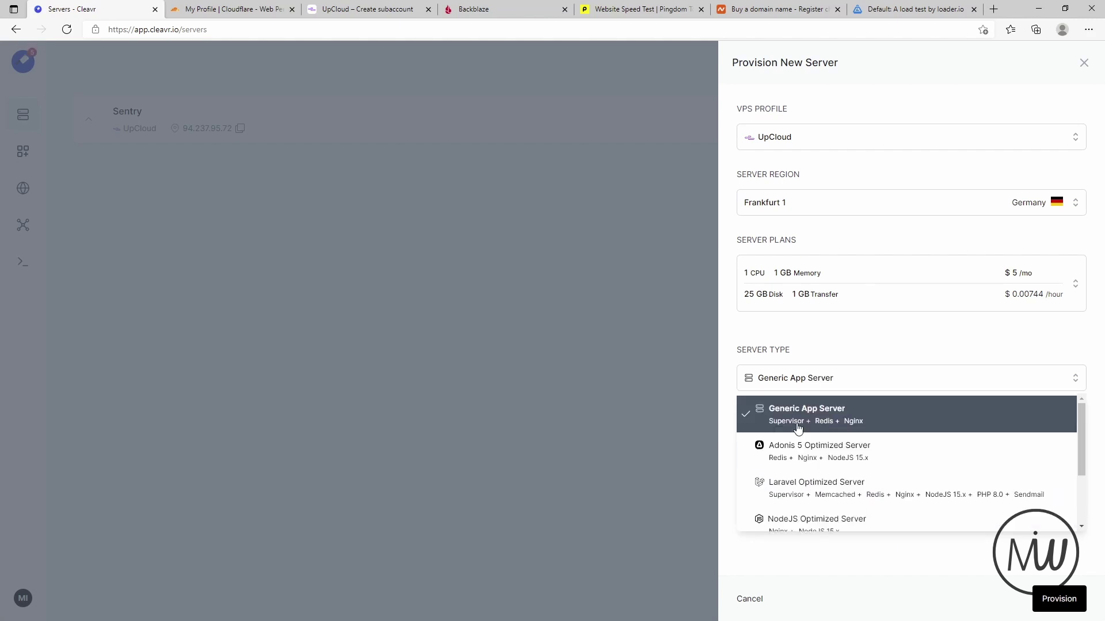
scroll(903, 424, "down", 2)
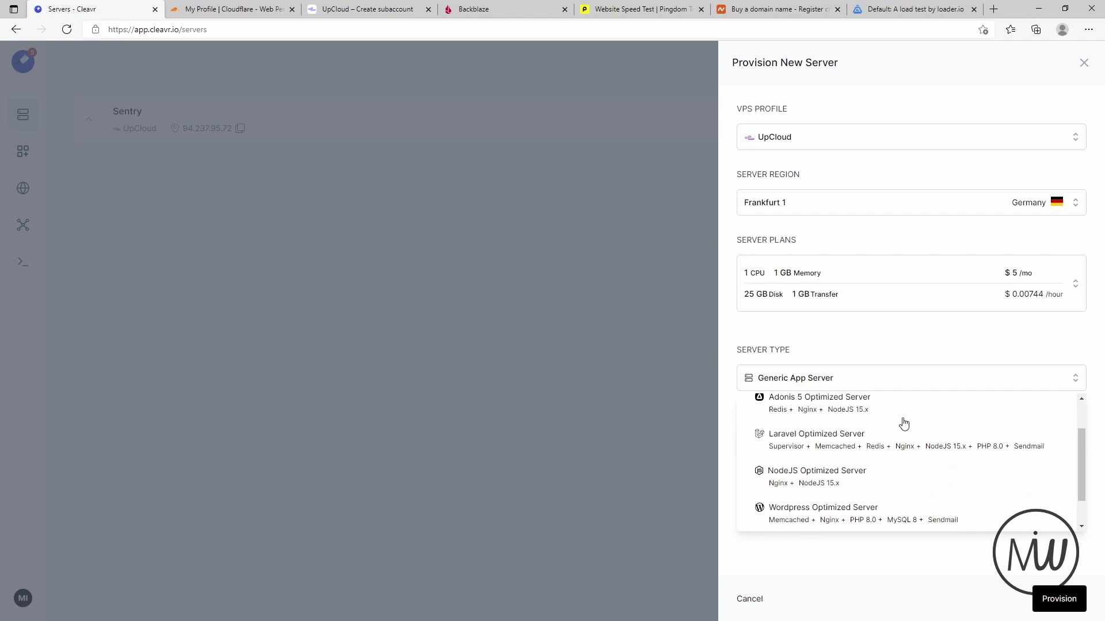
scroll(826, 459, "down", 1)
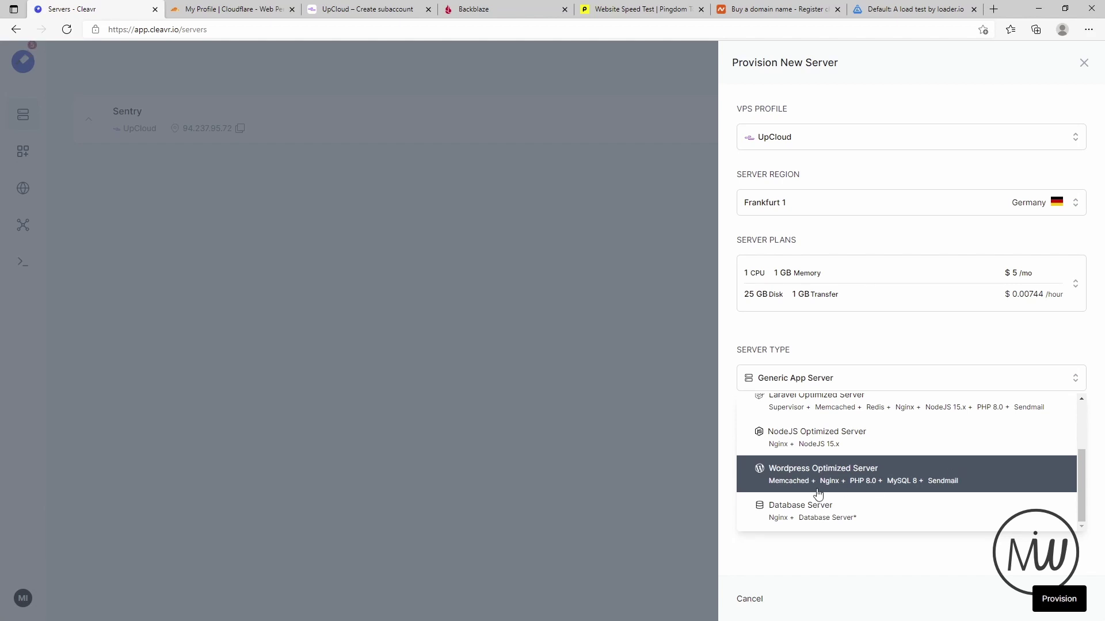
left_click(789, 478)
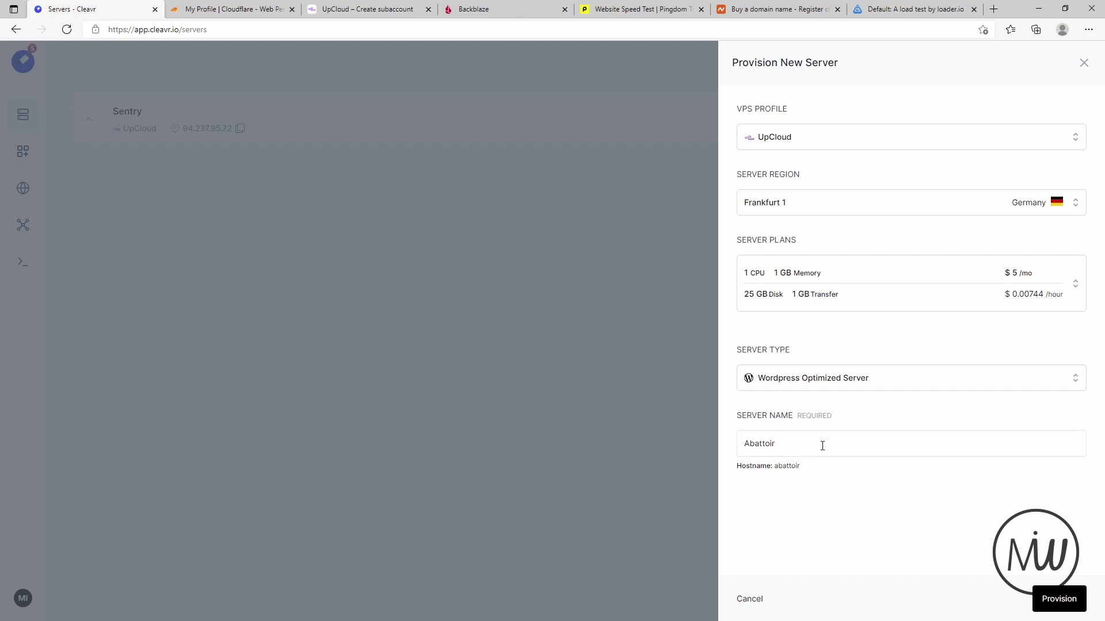
left_click(1052, 599)
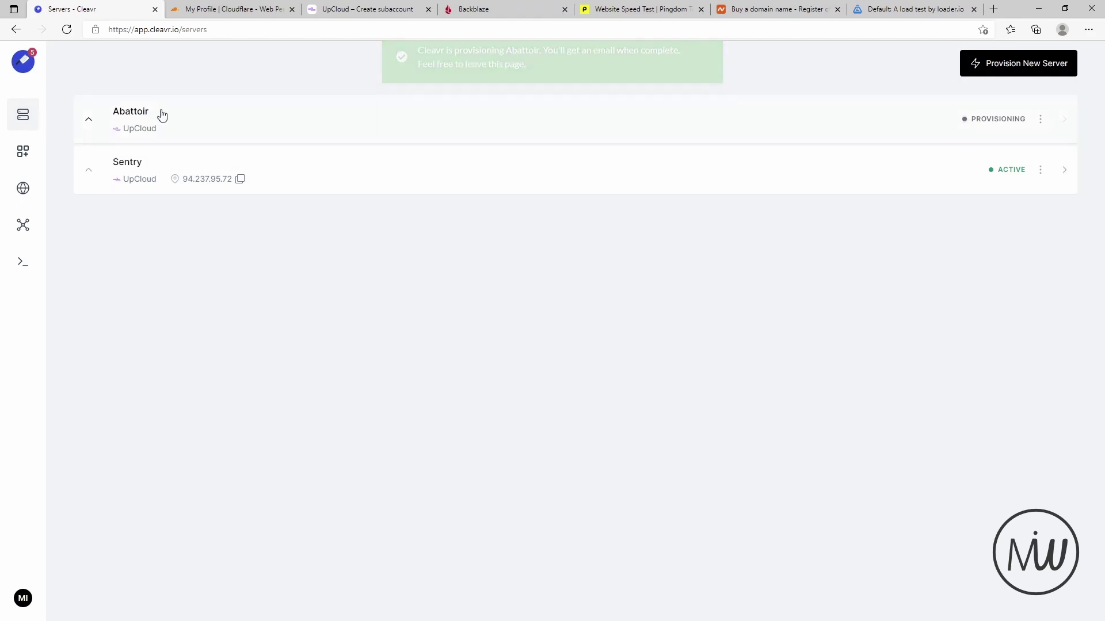
- Check Abattoir's provisioning steps, then open Sentry's Sites page listing host.makeitwork.press
left_click(1040, 121)
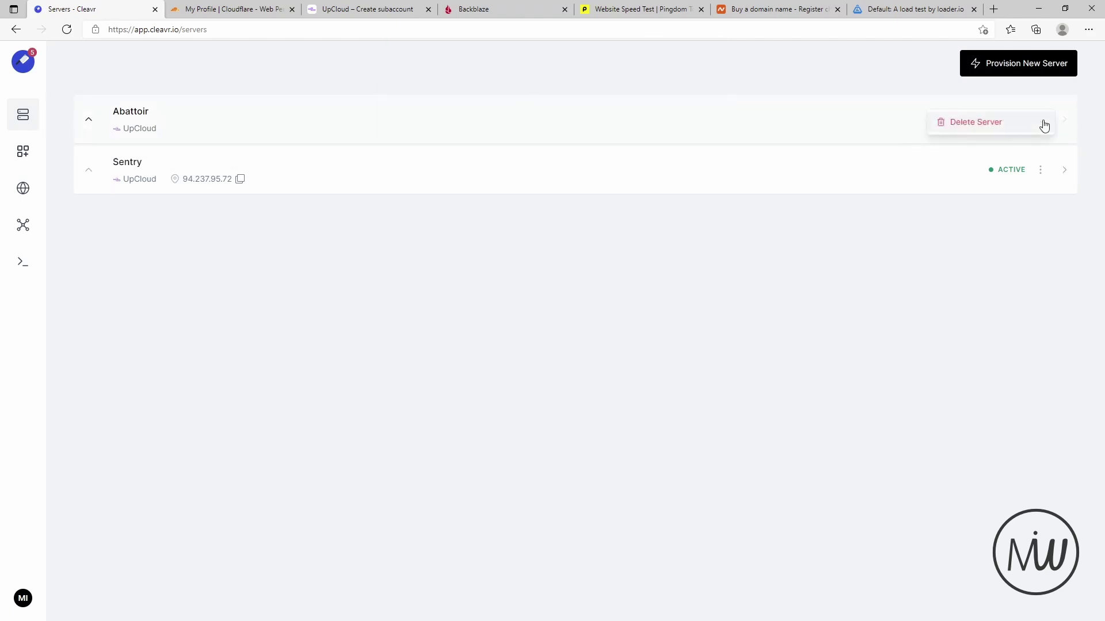
left_click(757, 128)
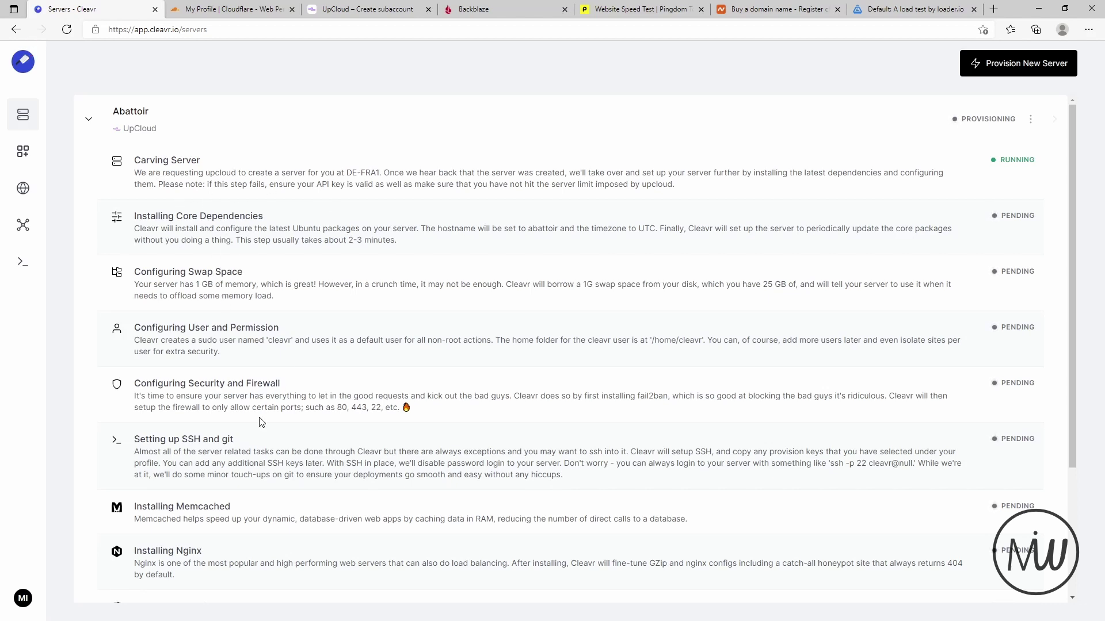
scroll(259, 416, "down", 3)
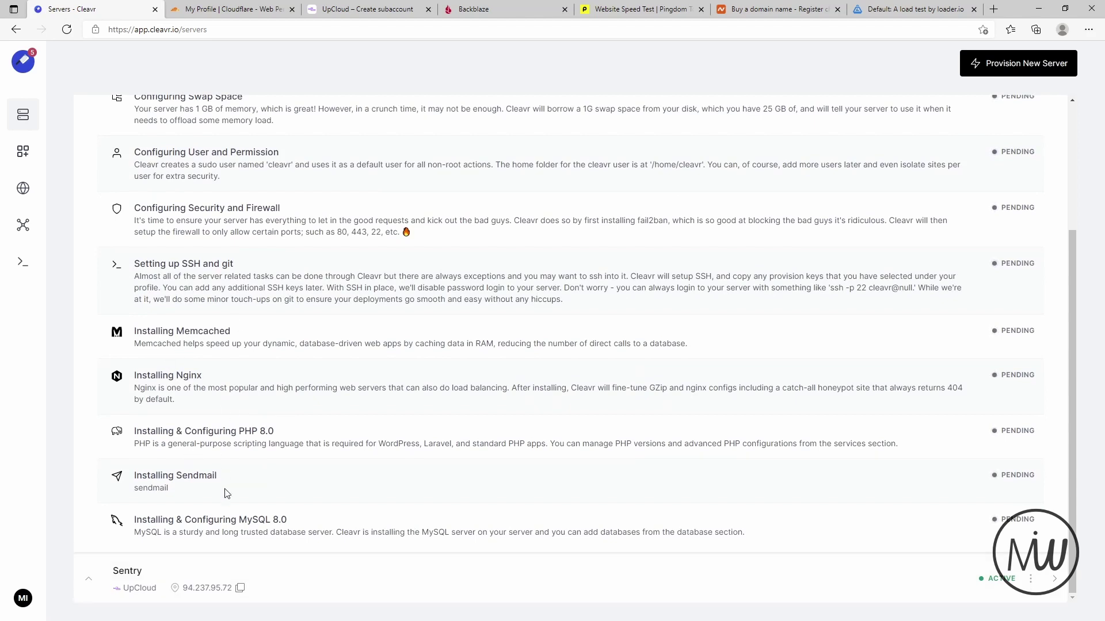
scroll(227, 501, "up", 3)
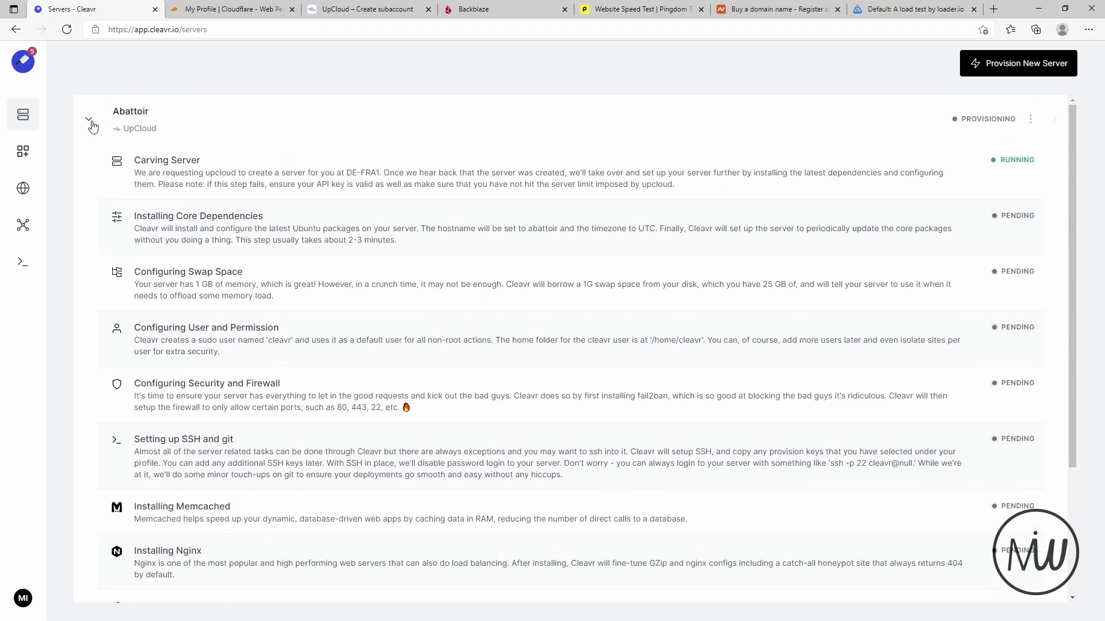
left_click(89, 123)
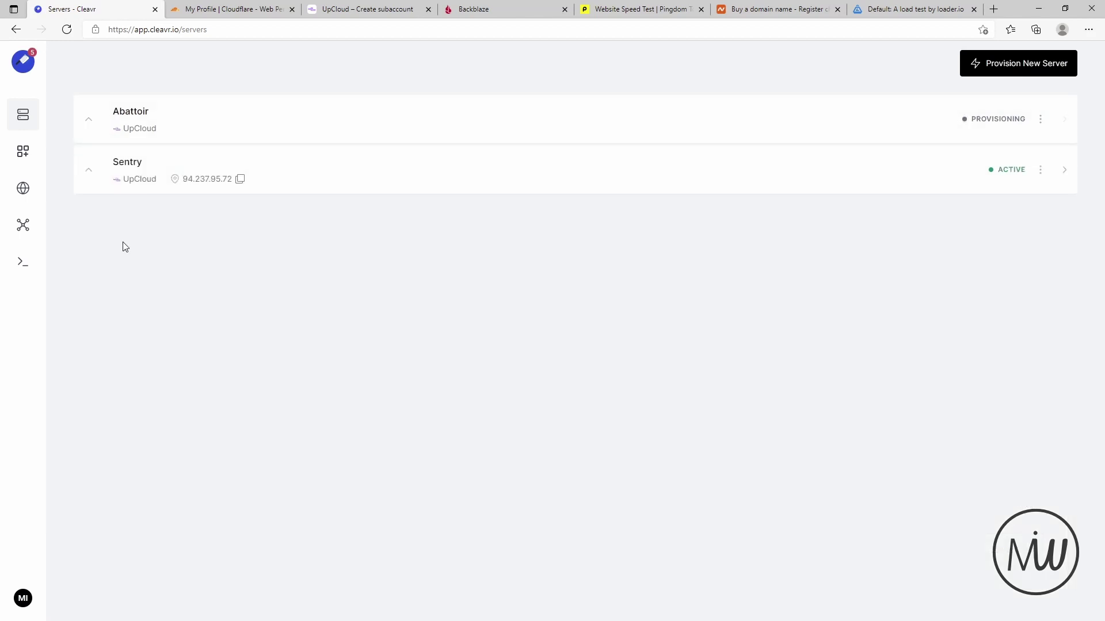
left_click(89, 170)
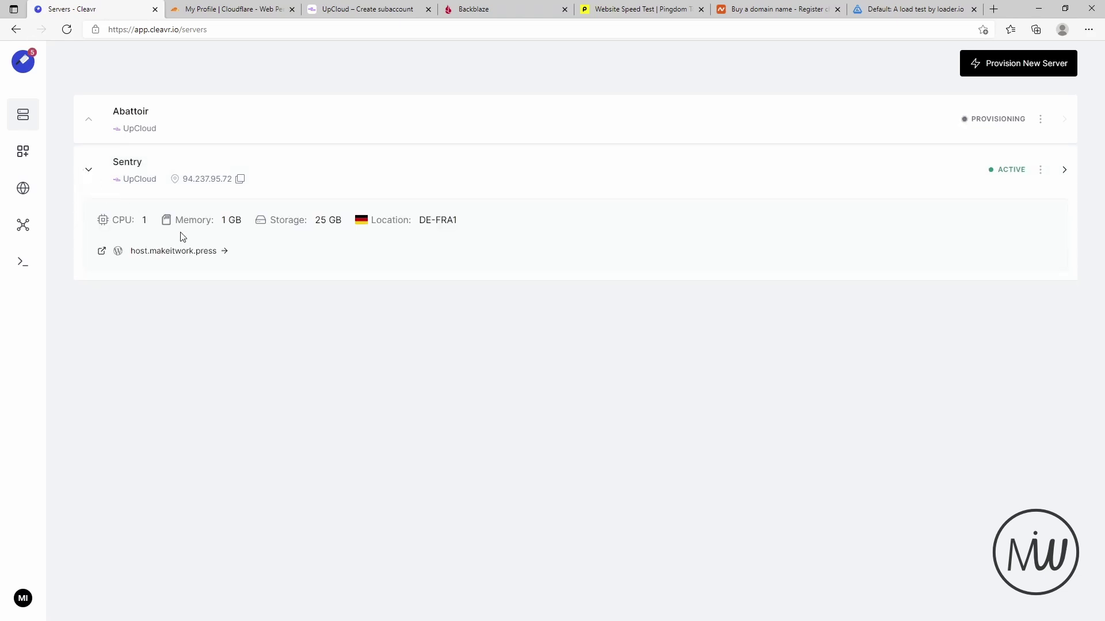
left_click(130, 164)
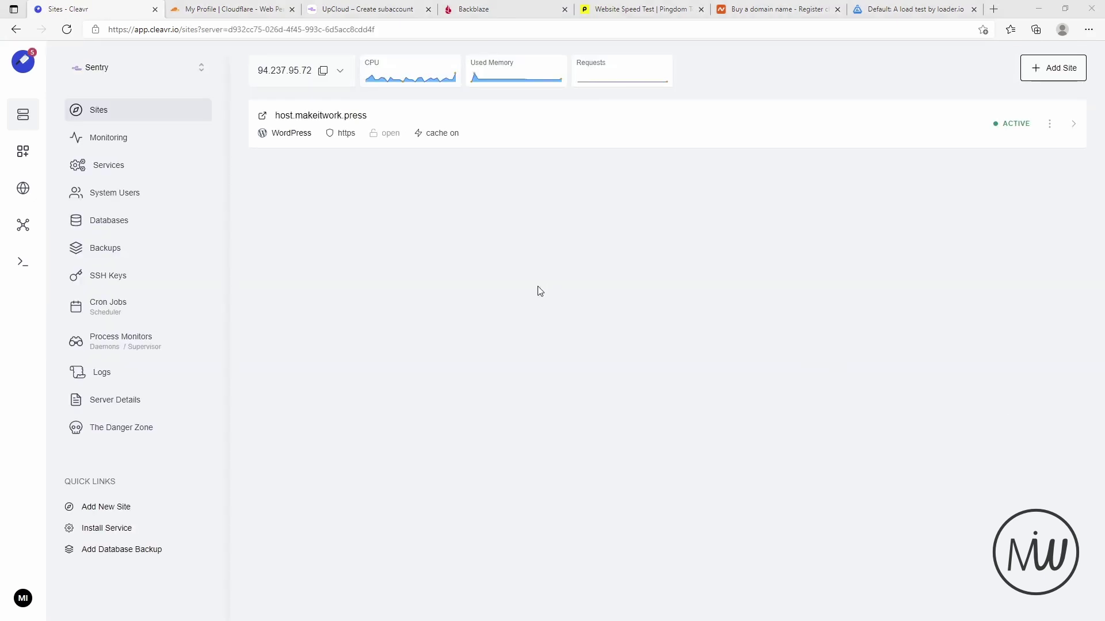
- Stay on the Sentry server and open its Monitoring dashboard
left_click(201, 67)
left_click(419, 335)
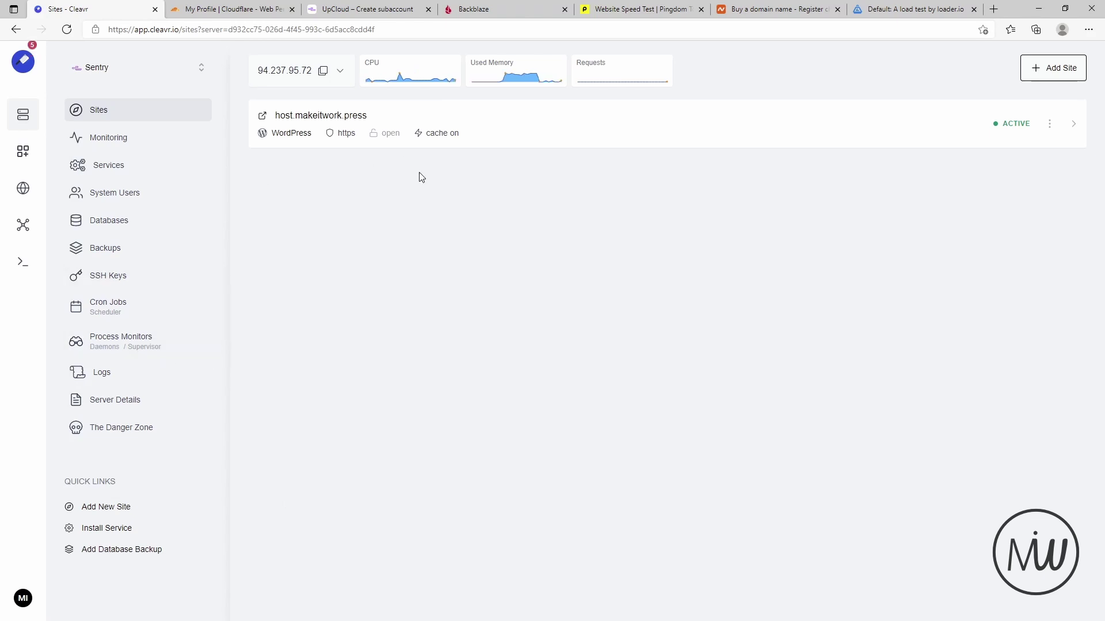
left_click(141, 137)
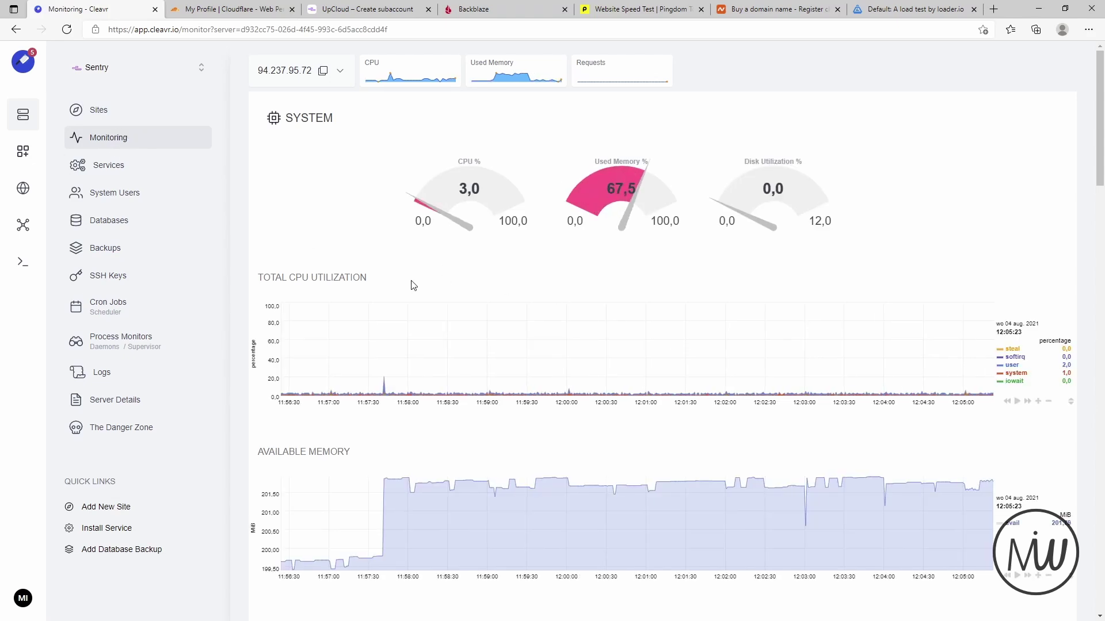
- Scroll through Sentry's Monitoring charts (CPU 3.0%, memory 67.5%), then open its Services list
scroll(486, 363, "down", 2)
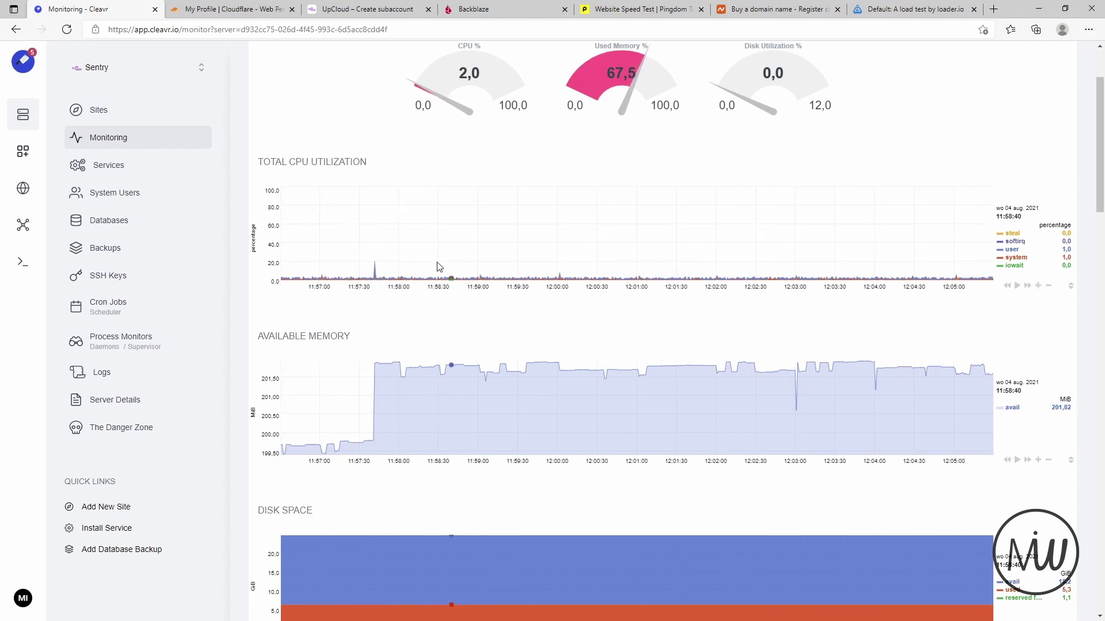
scroll(365, 271, "down", 4)
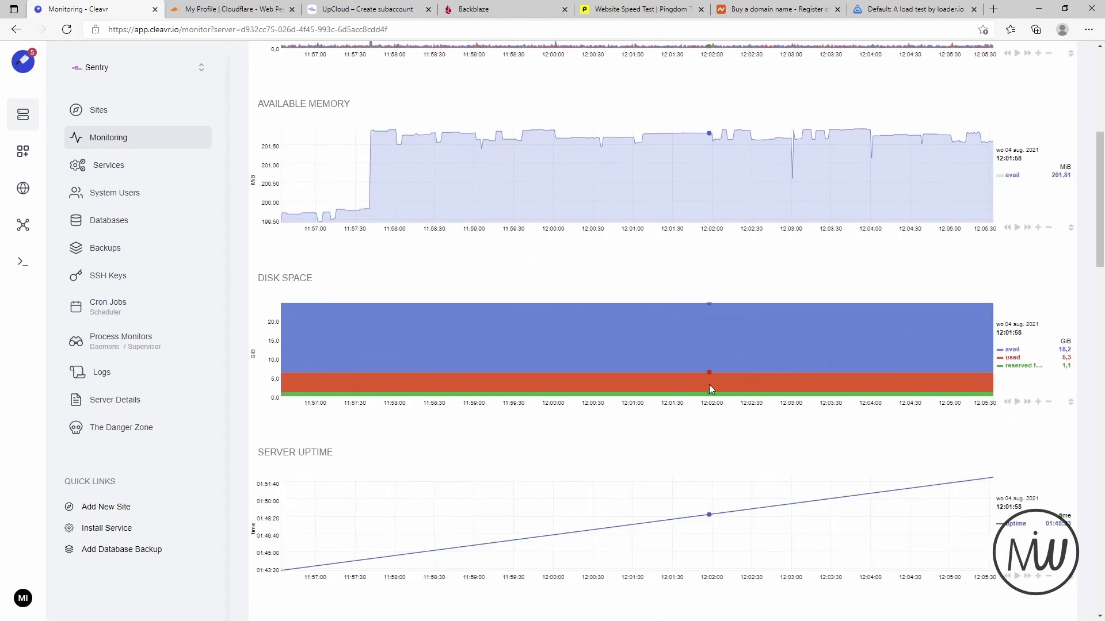
scroll(276, 434, "down", 4)
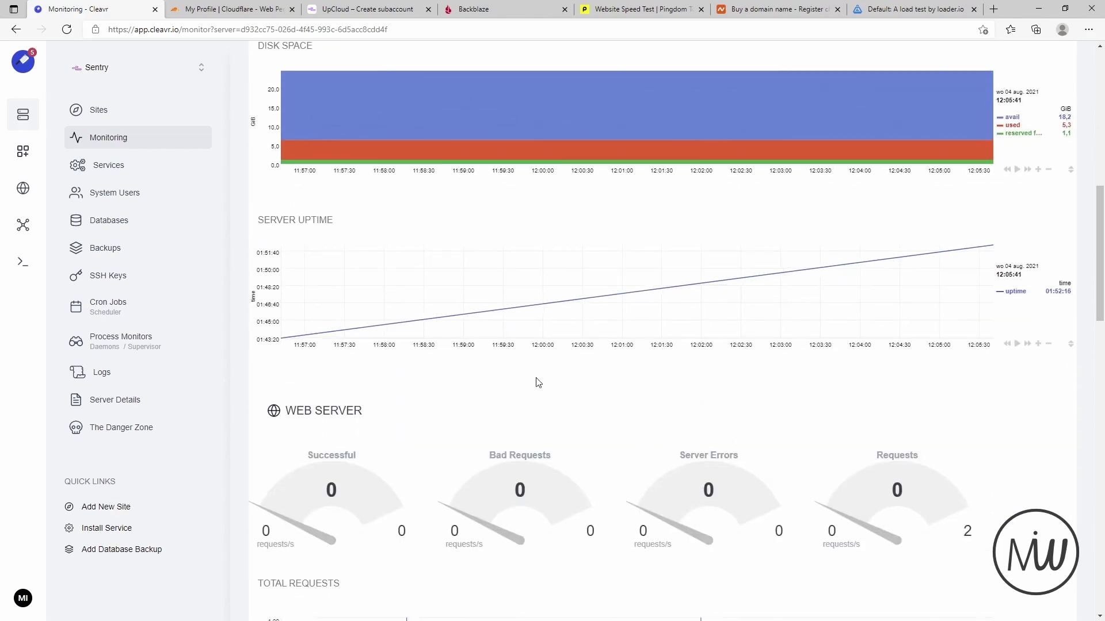
scroll(538, 383, "down", 5)
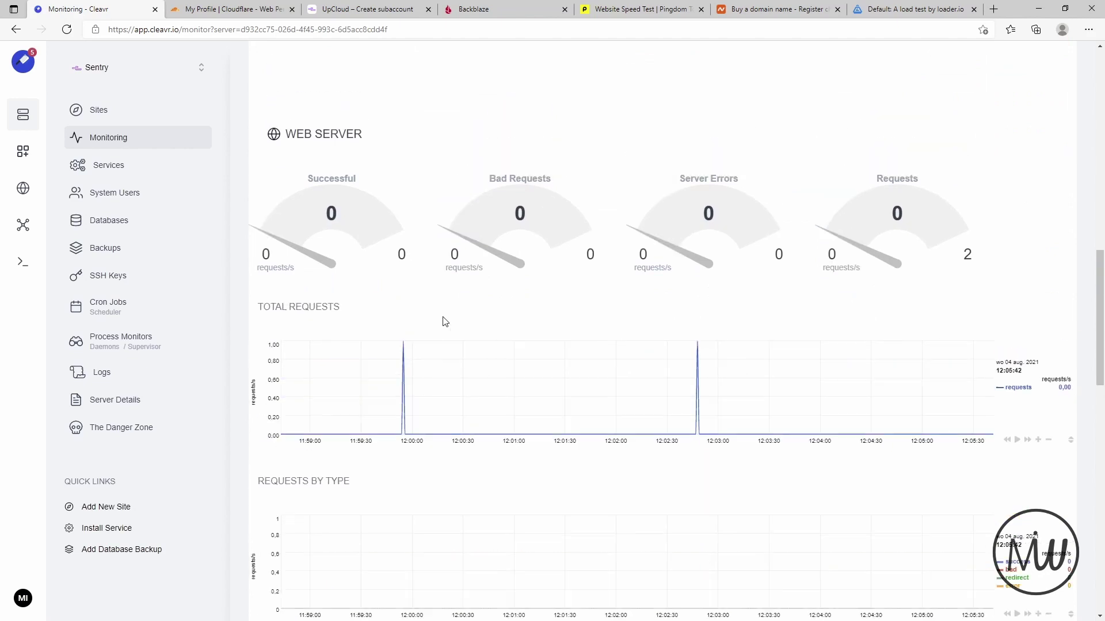
scroll(426, 345, "up", 1)
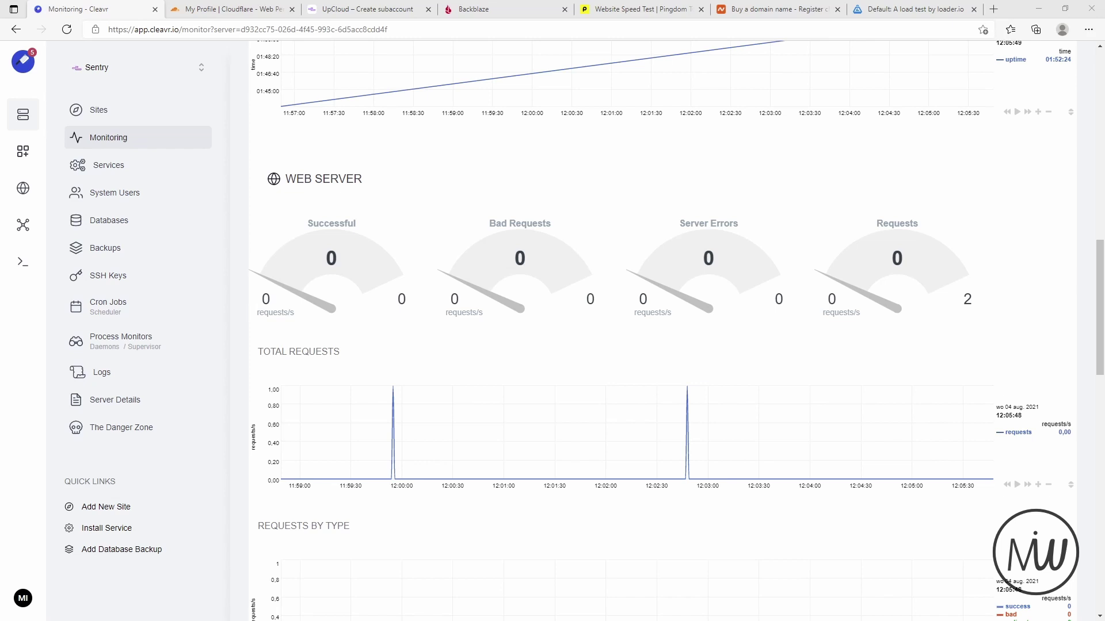
scroll(1015, 369, "down", 2)
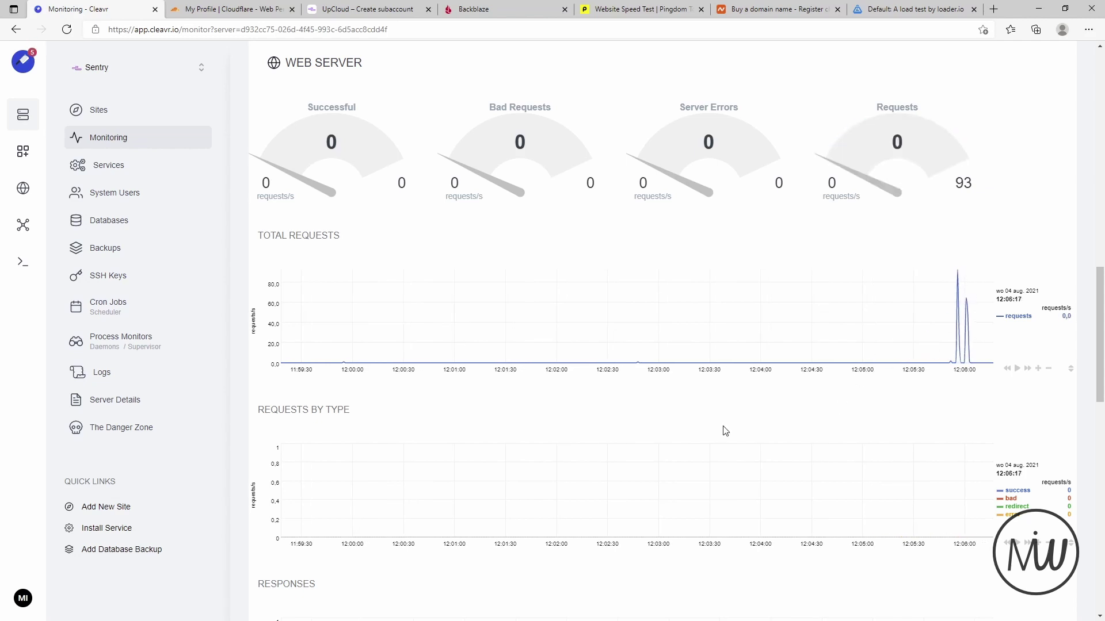
scroll(719, 380, "down", 6)
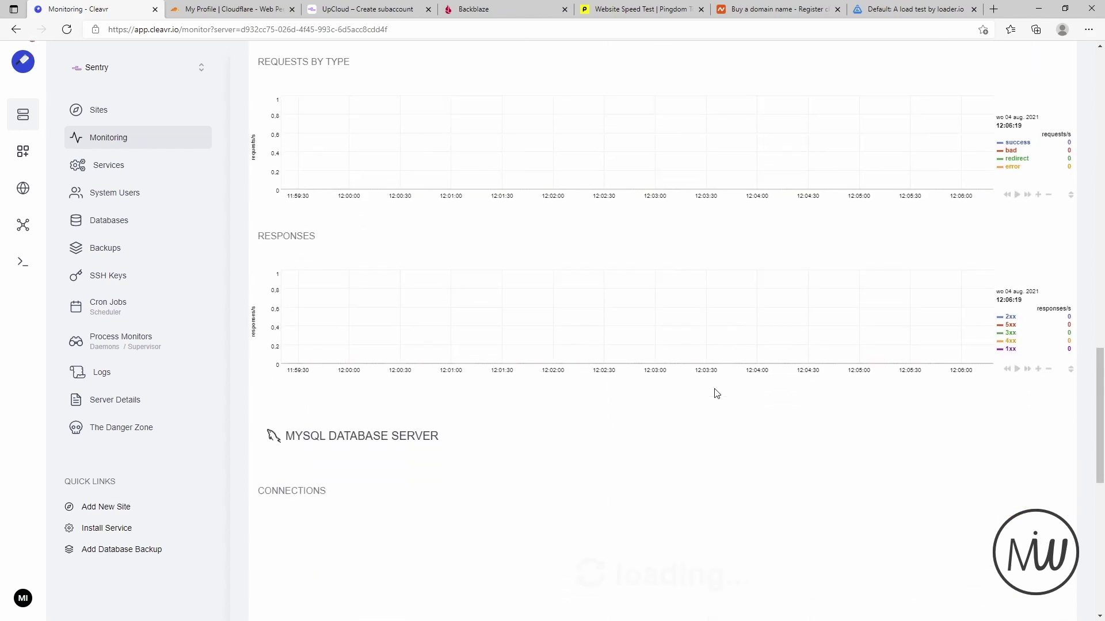
scroll(577, 395, "down", 4)
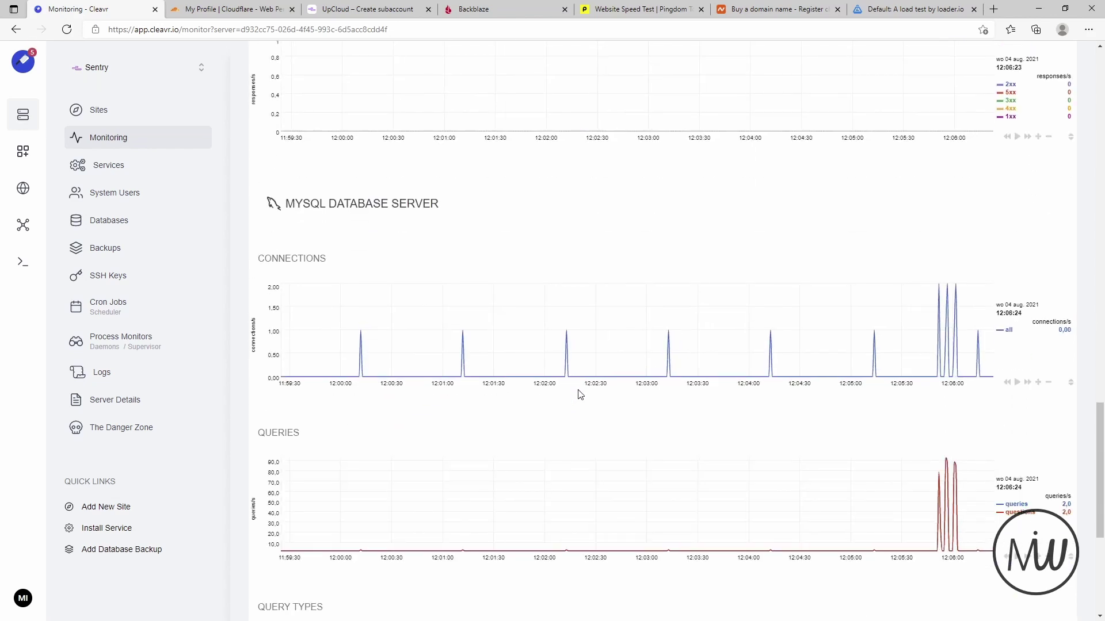
scroll(857, 380, "down", 4)
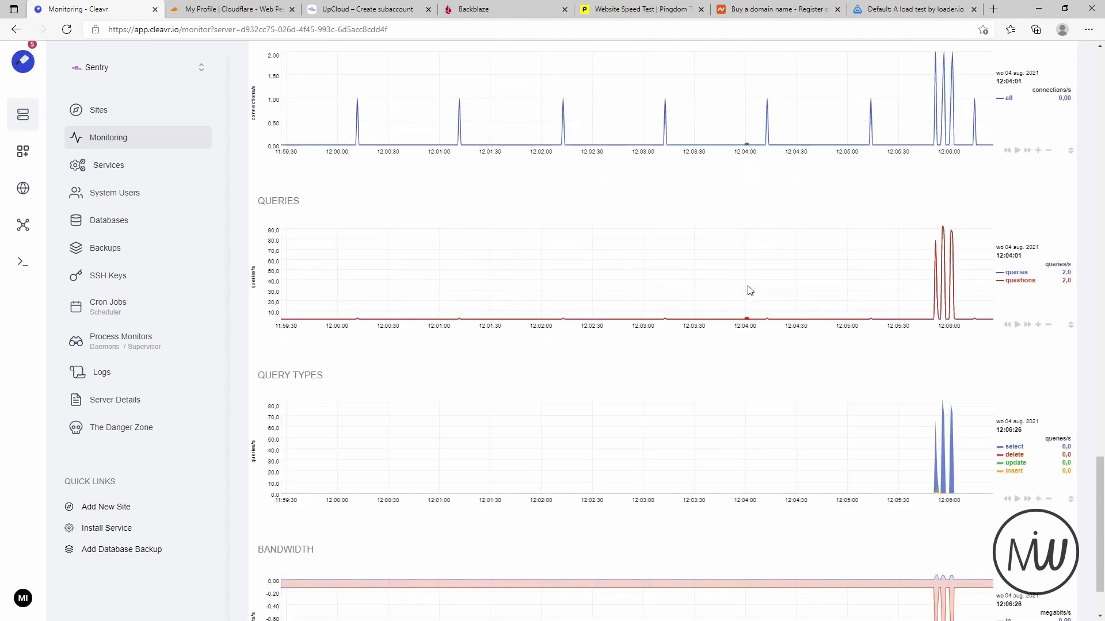
scroll(733, 347, "down", 2)
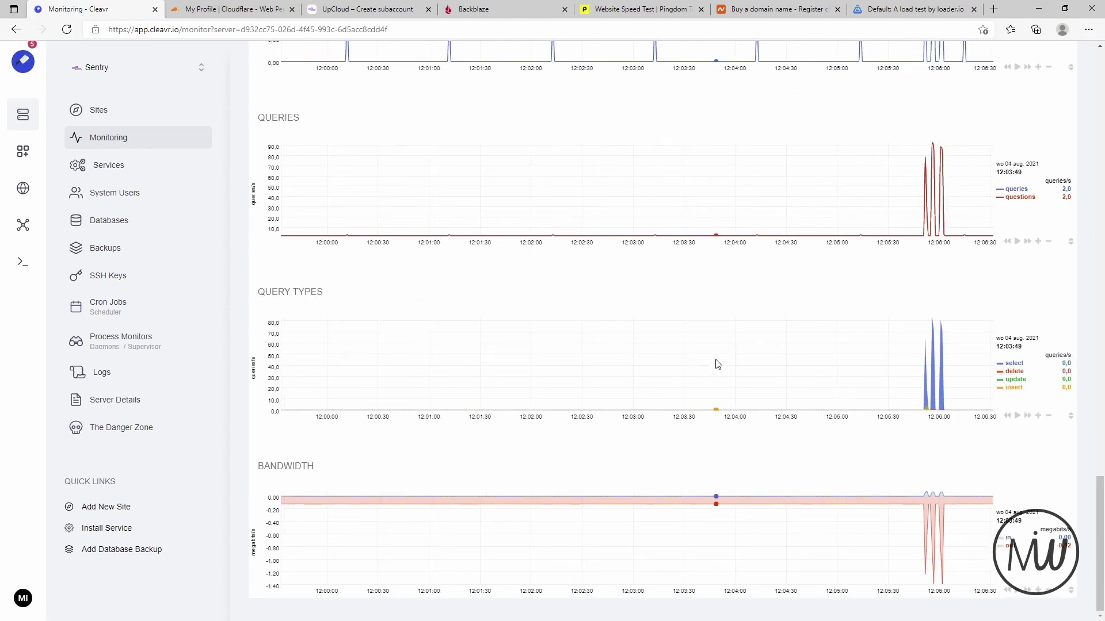
scroll(718, 363, "up", 20)
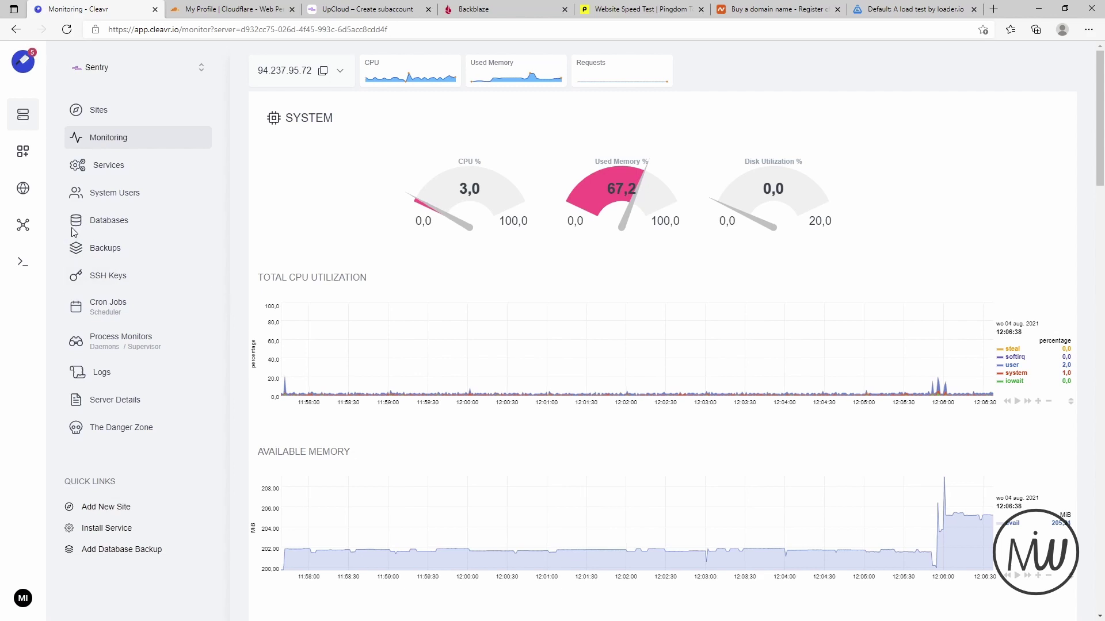
left_click(104, 170)
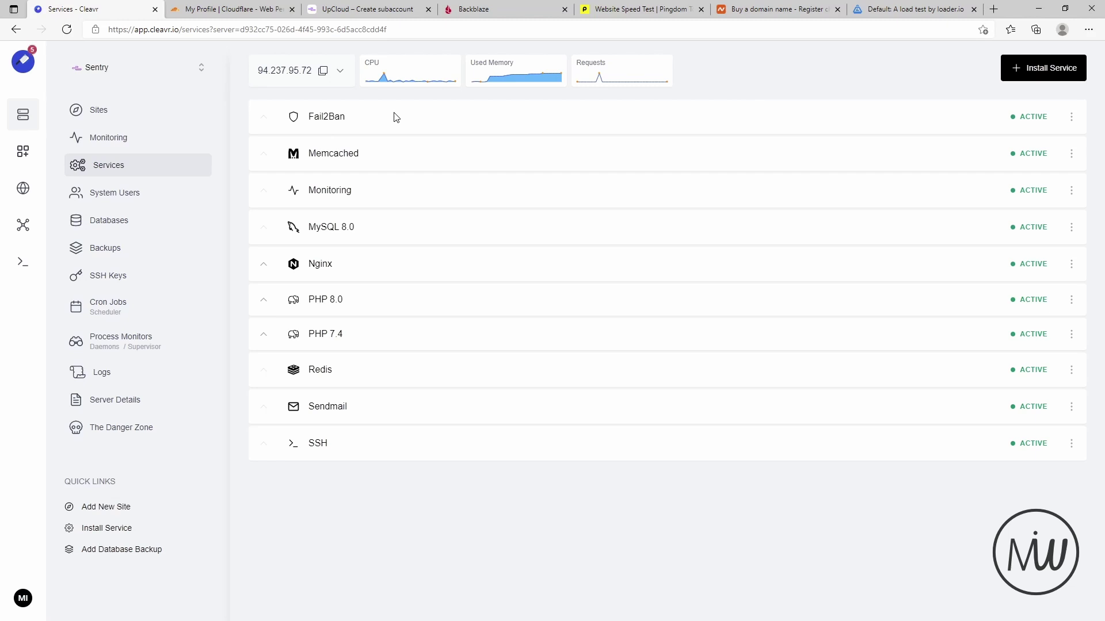
- Inspect the action menus for Nginx, Fail2Ban and MySQL 8.0, then open Nginx's Configure panel
left_click(1071, 266)
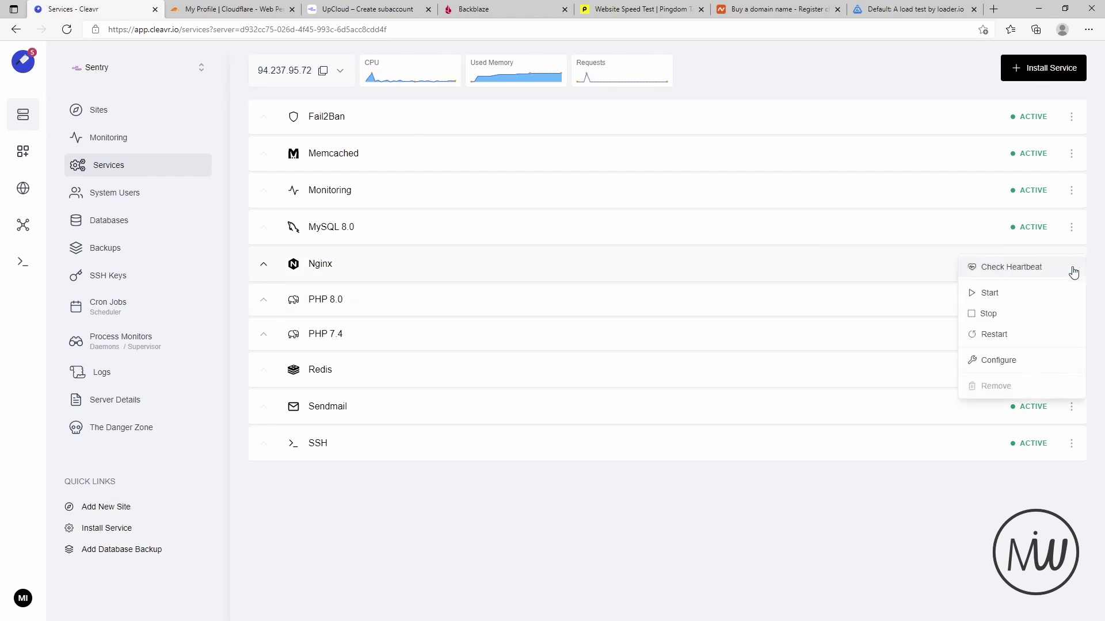
left_click(703, 552)
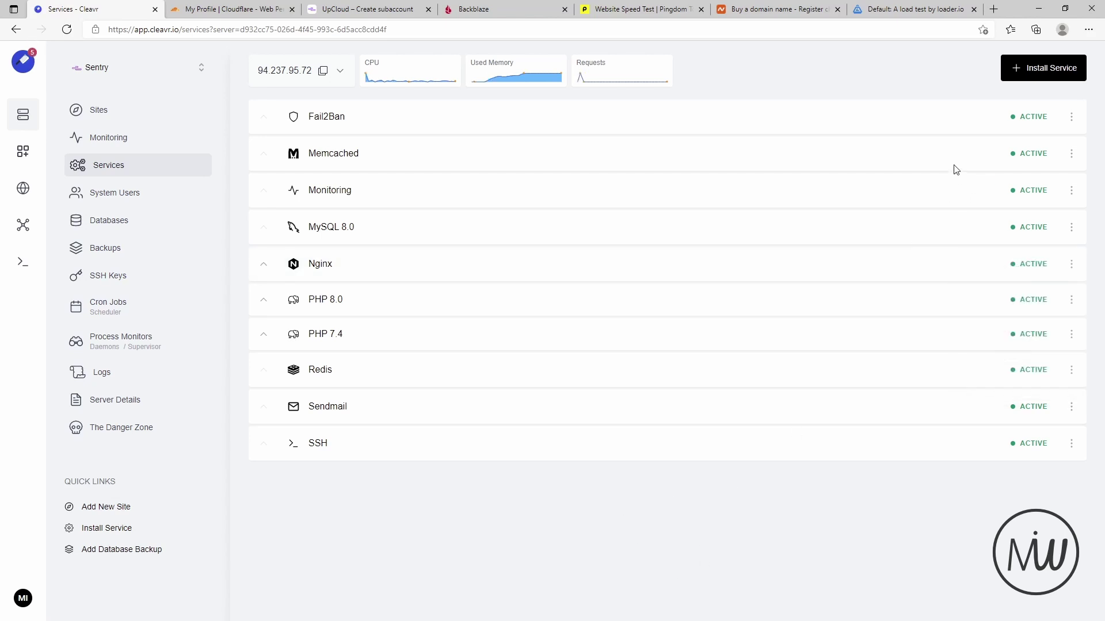
left_click(1071, 117)
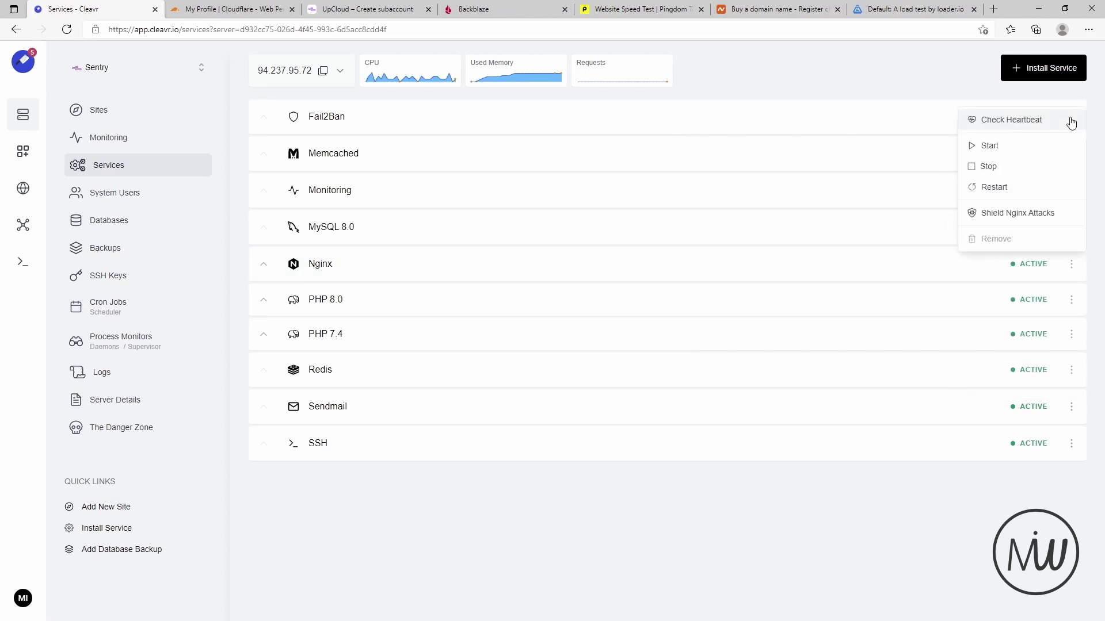
left_click(754, 516)
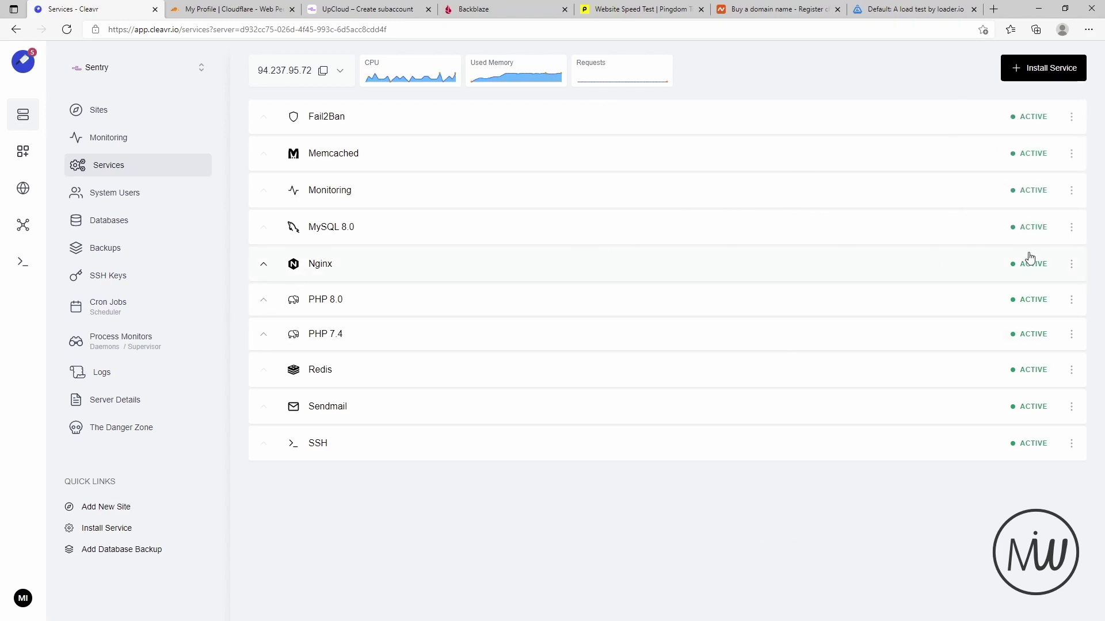
left_click(1071, 227)
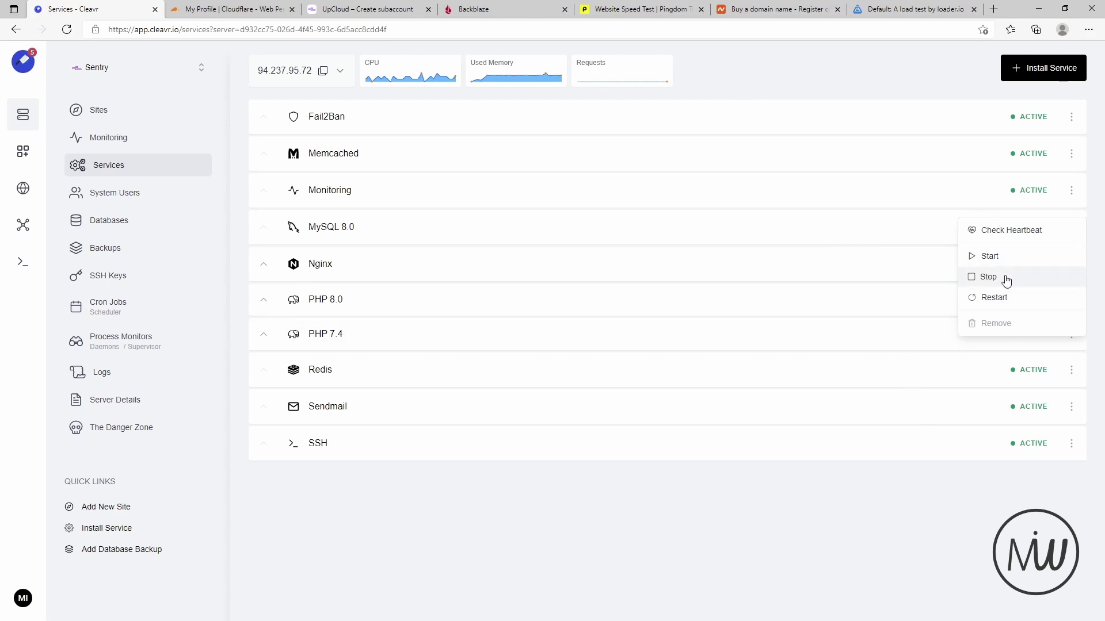
left_click(917, 578)
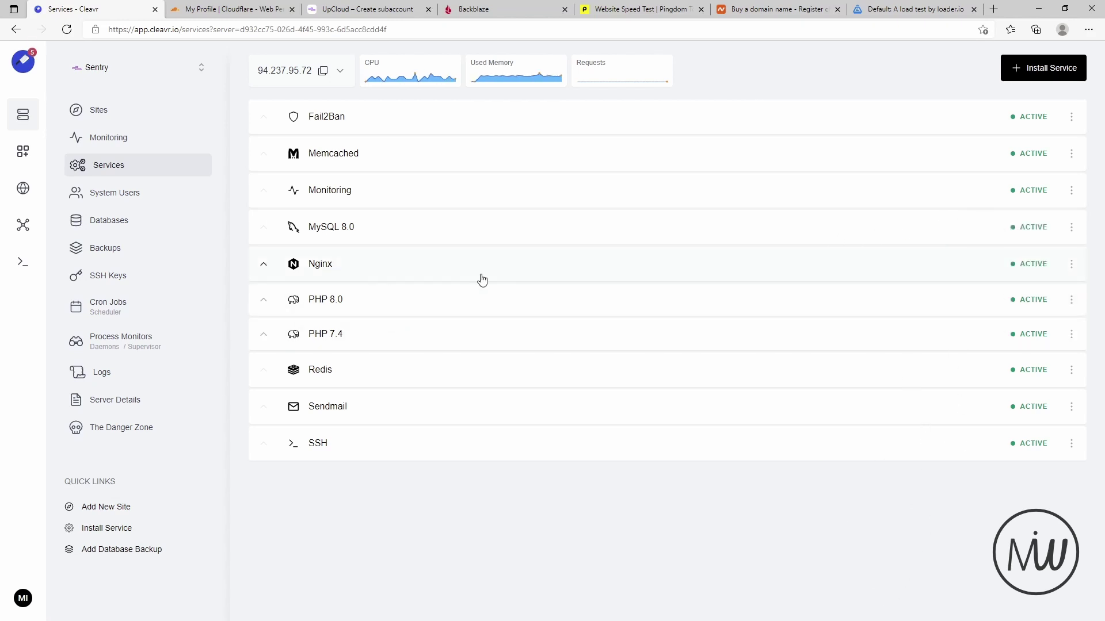
left_click(1071, 264)
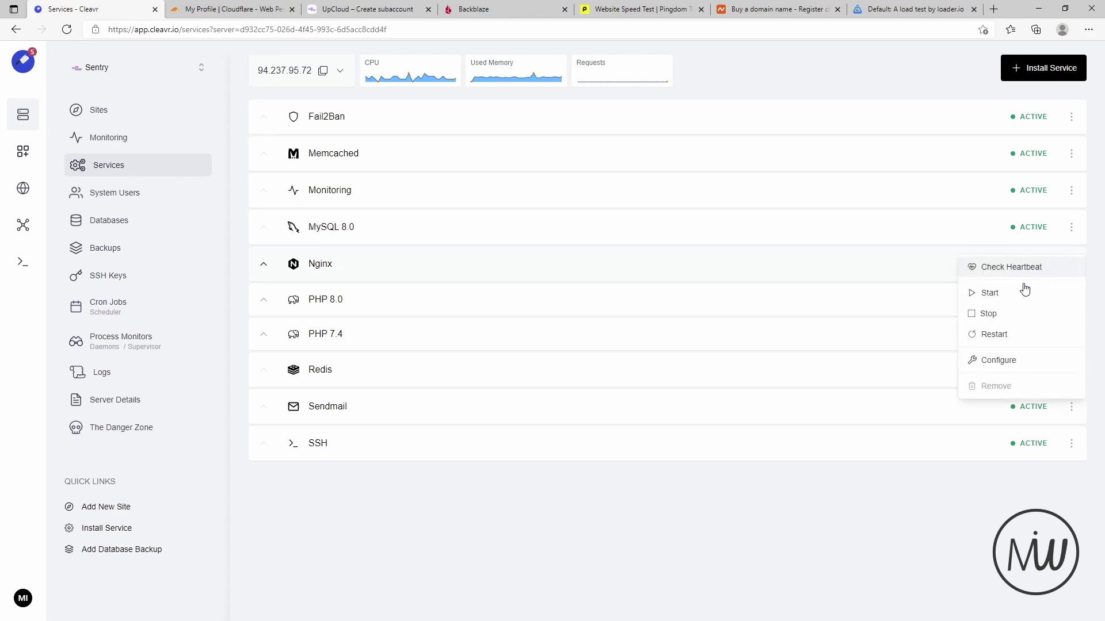
left_click(997, 363)
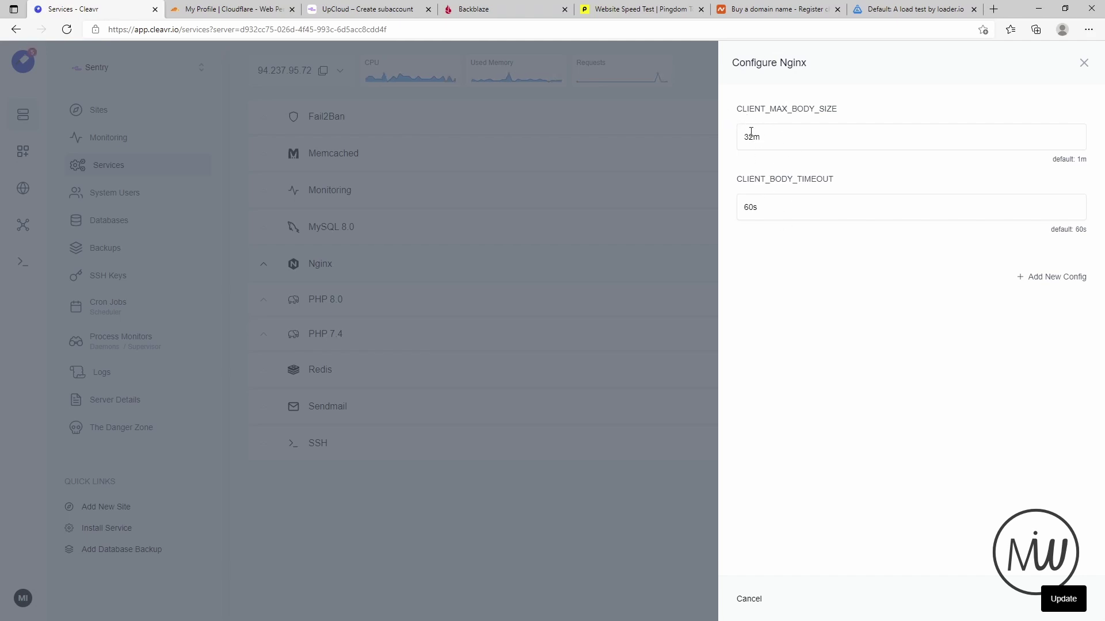
- Re-enter CLIENT_MAX_BODY_SIZE as 32m and update the Nginx configuration
left_click_drag(750, 143, 733, 141)
type("1m")
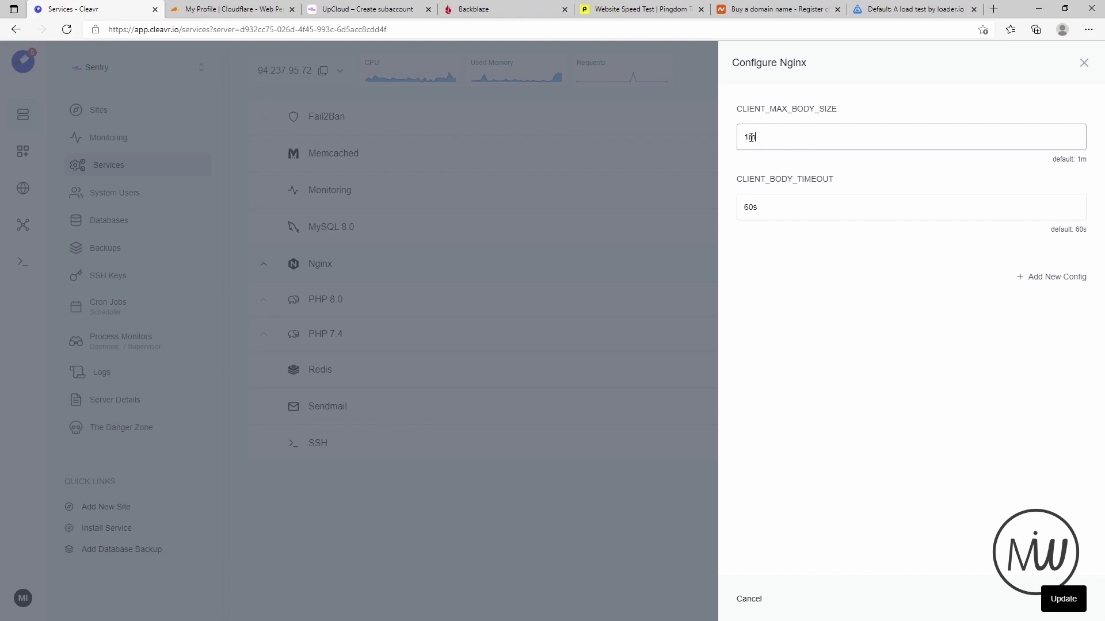
left_click_drag(748, 138, 733, 137)
type("32")
left_click(1060, 602)
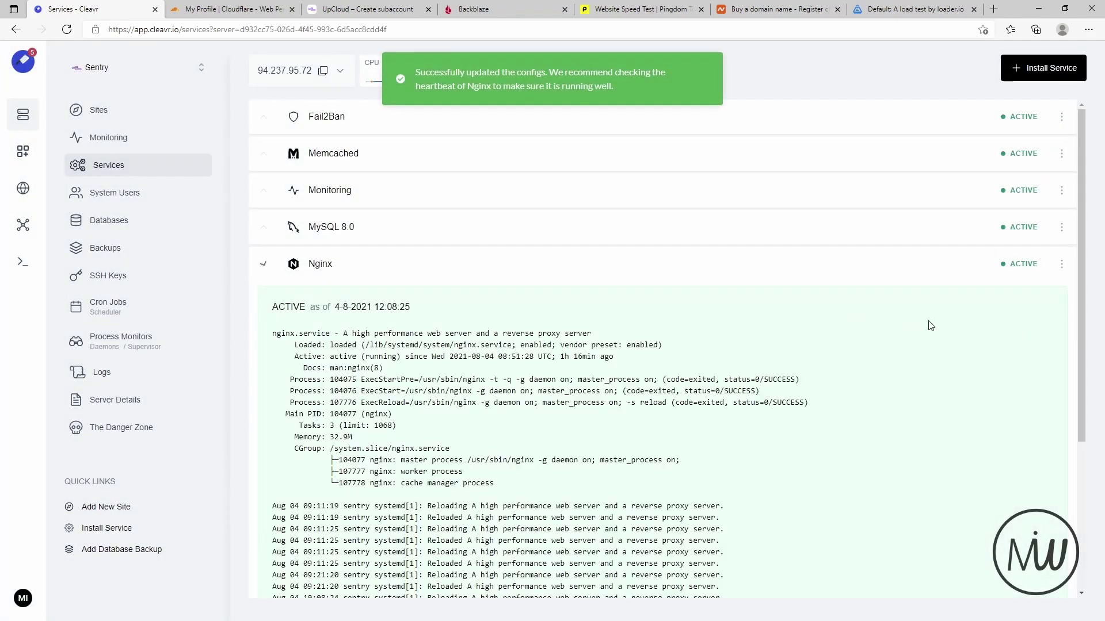
- Collapse the Nginx status, review PHP 7.4 settings (32M uploads, 512M memory), and close unchanged
left_click(263, 266)
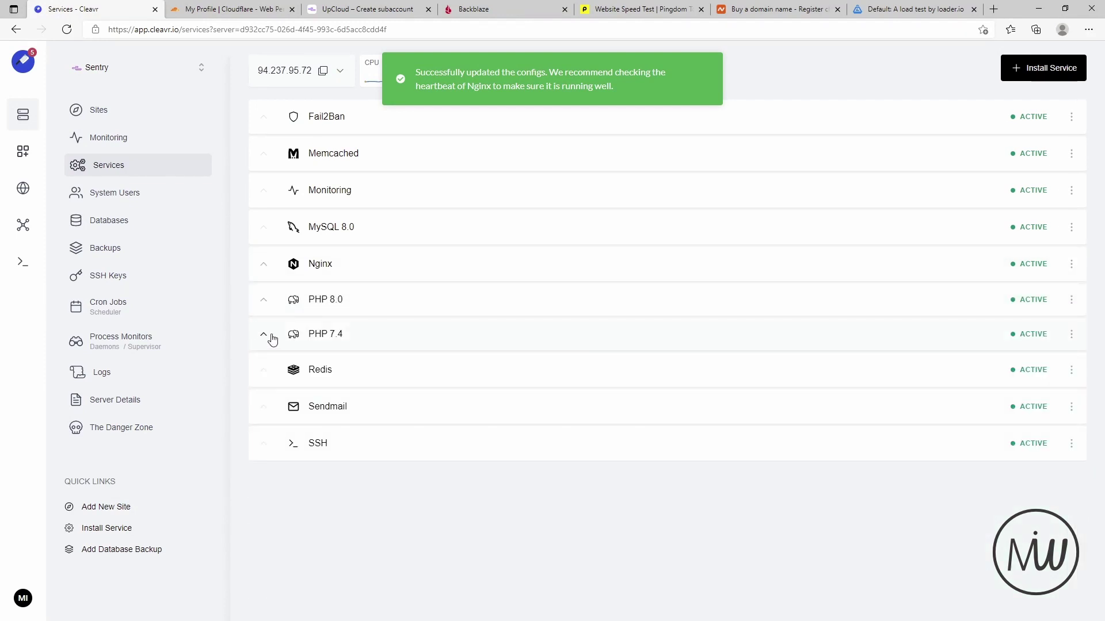
left_click(1072, 334)
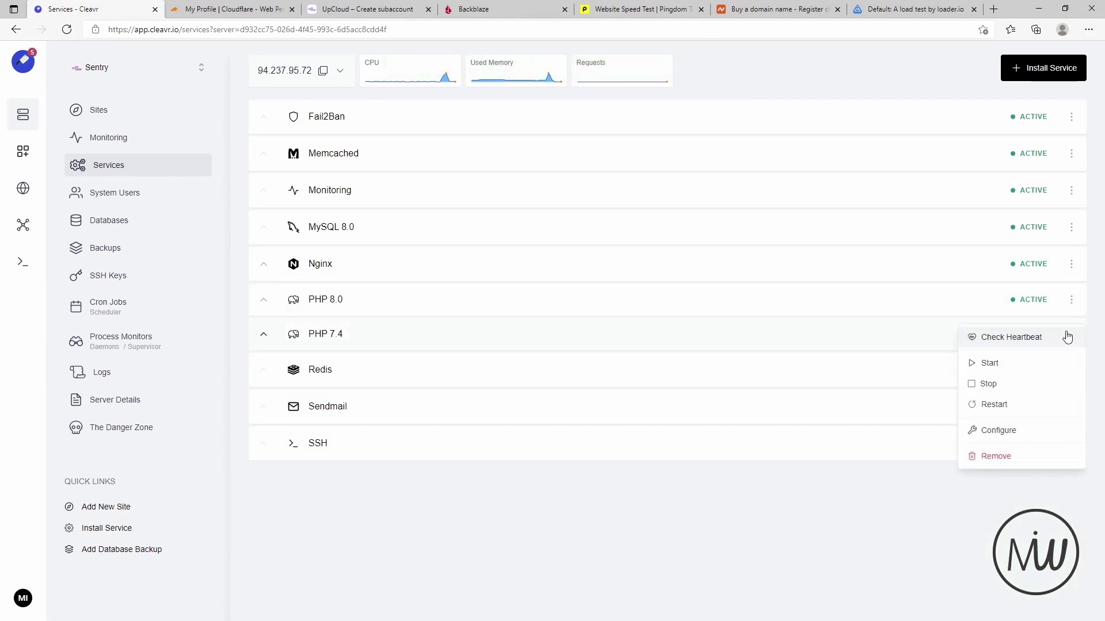
left_click(998, 431)
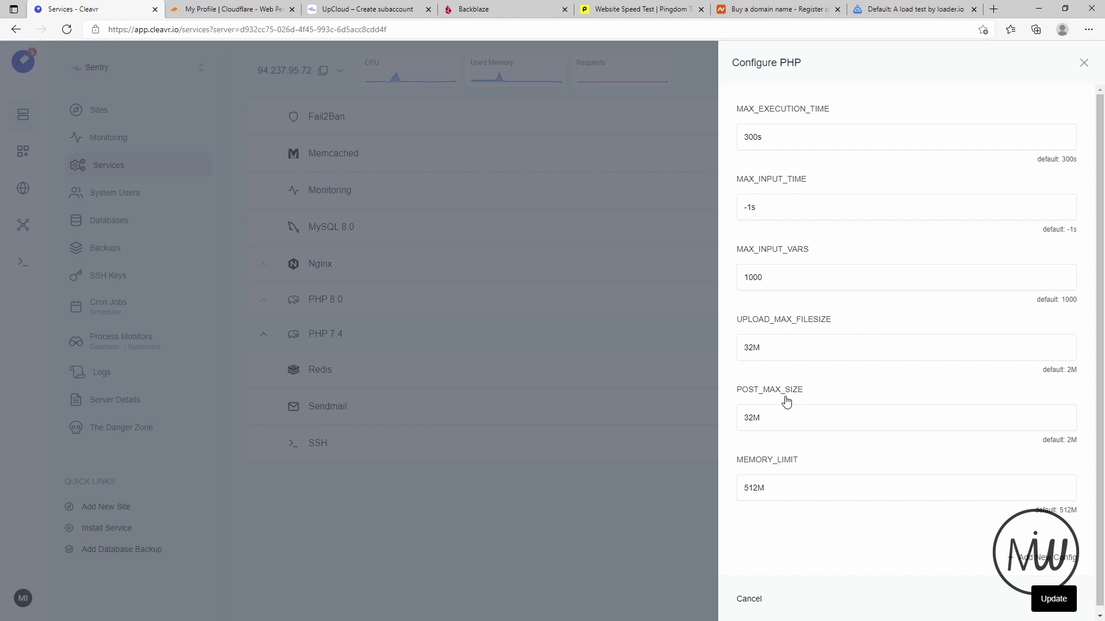
left_click(1083, 64)
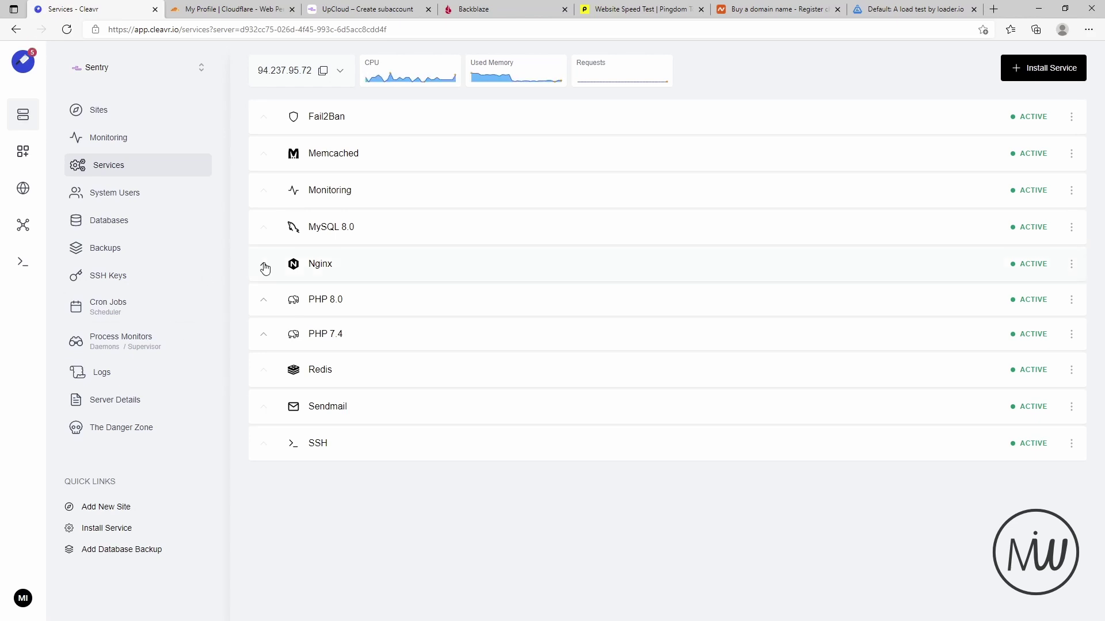
- Open the System Users page listing cleavr and makeitworkpress
left_click(126, 199)
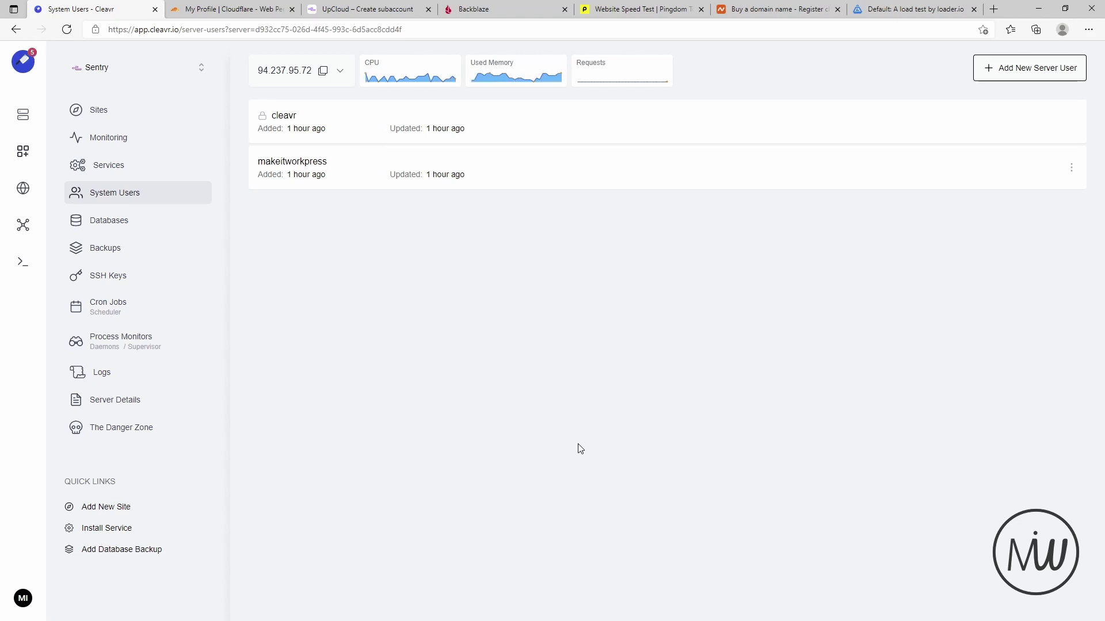
- View the server's databases and check the new-database form's MySQL option without adding one, then open Services
left_click(101, 224)
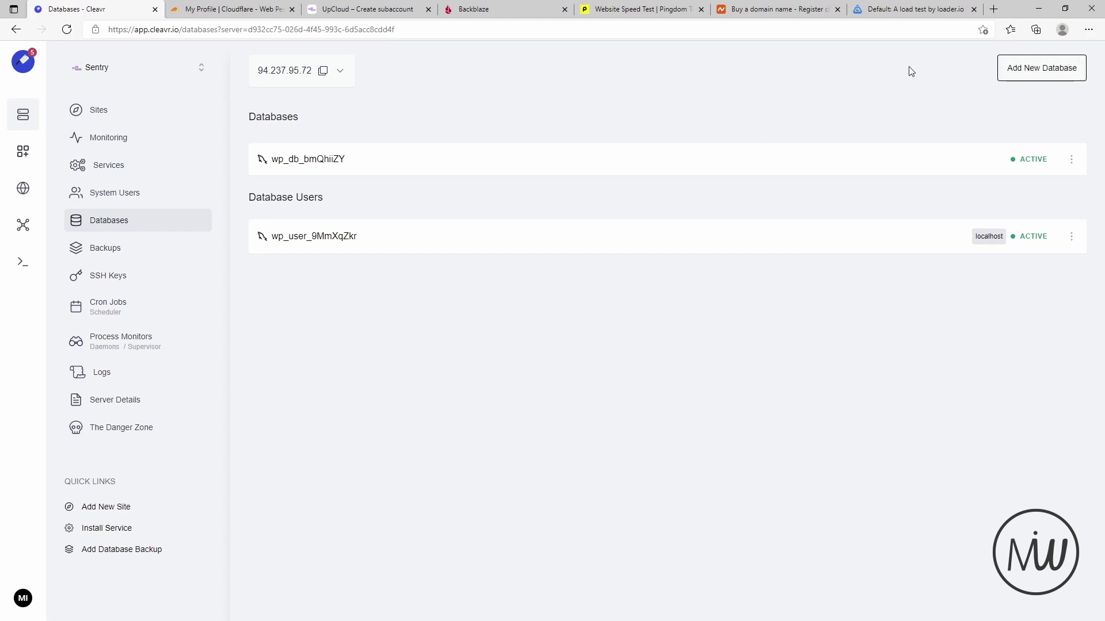
left_click(1042, 72)
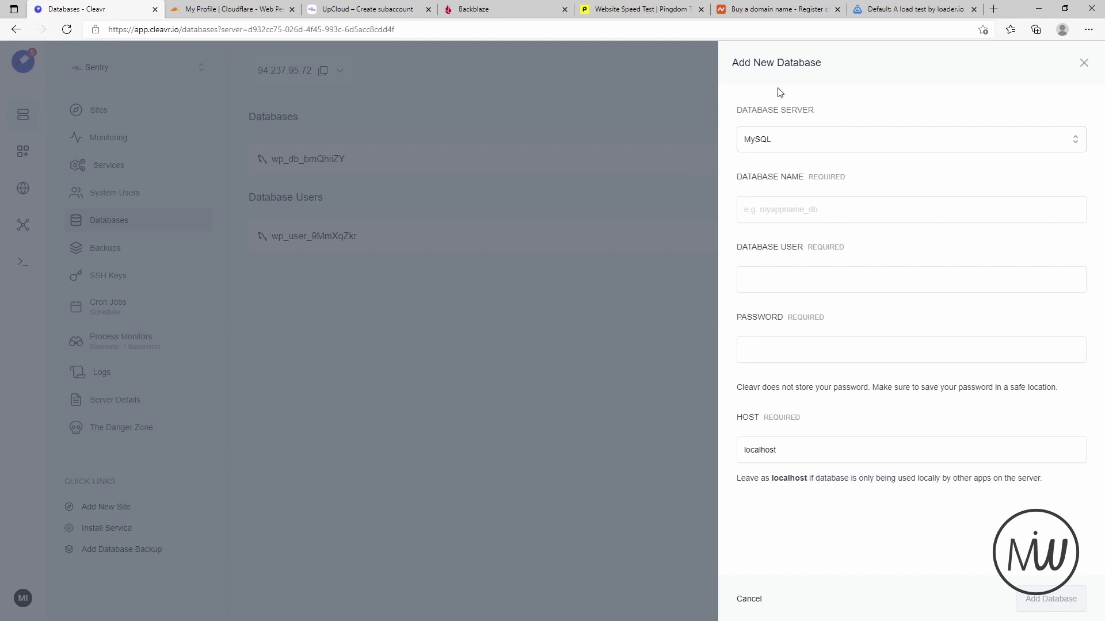
left_click(808, 145)
left_click(817, 137)
left_click(1083, 63)
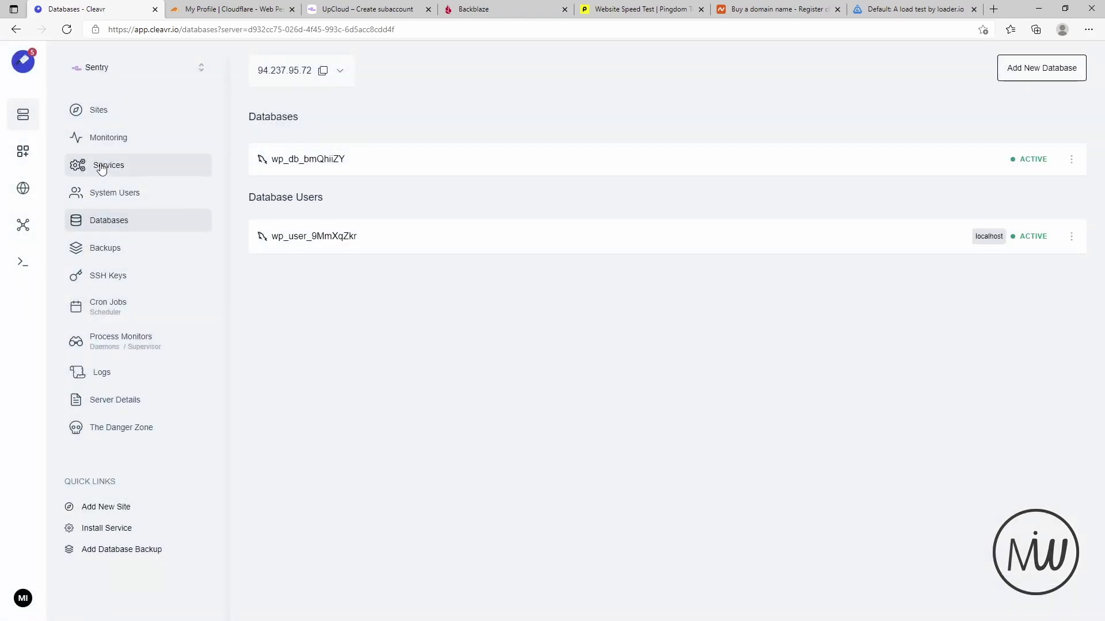
left_click(102, 167)
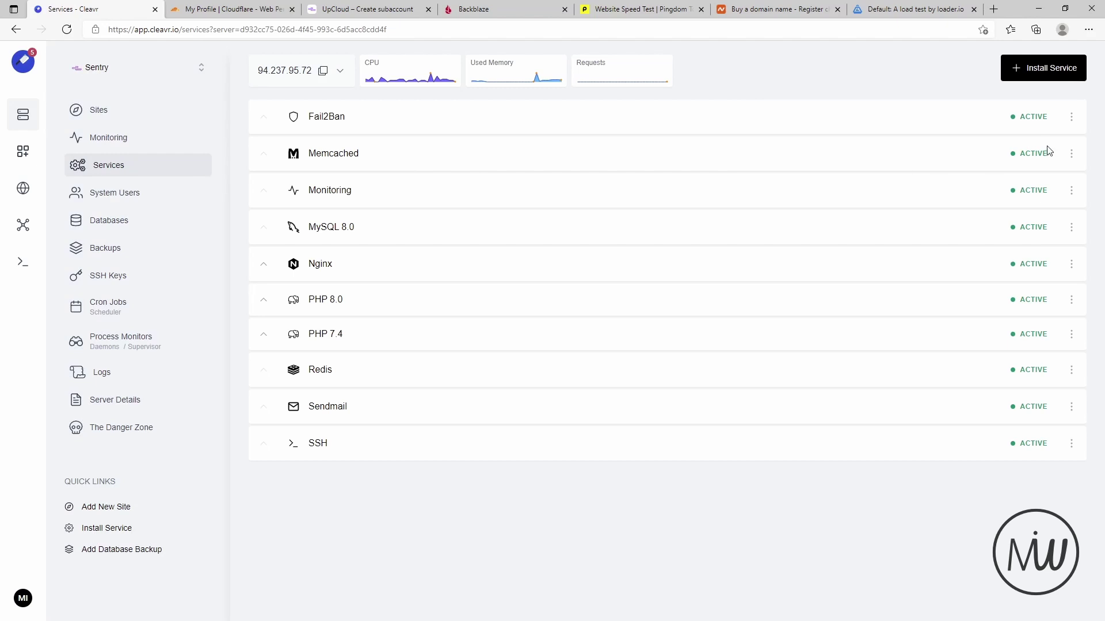
- Browse the installable services, close the install form without installing anything, and return to Databases
left_click(1026, 72)
left_click(888, 144)
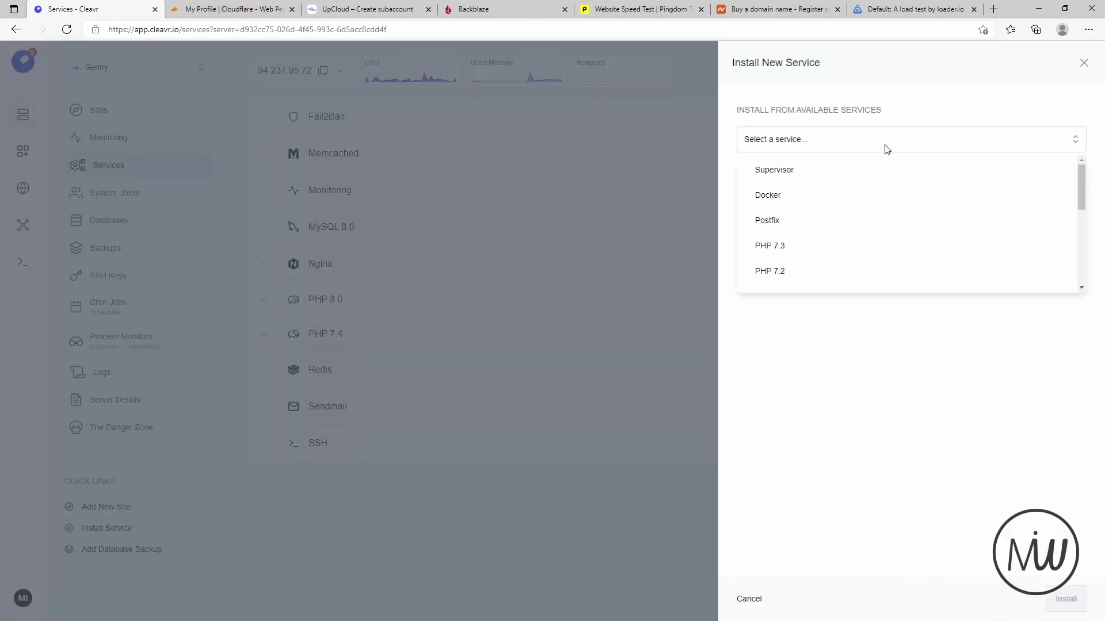
scroll(907, 240, "down", 5)
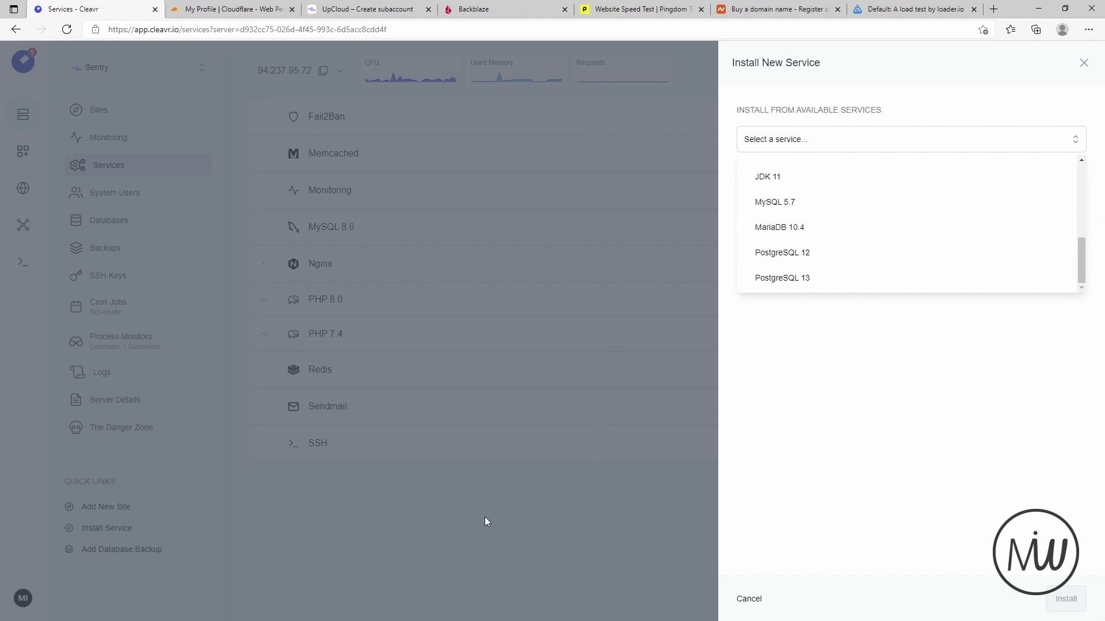
left_click(430, 544)
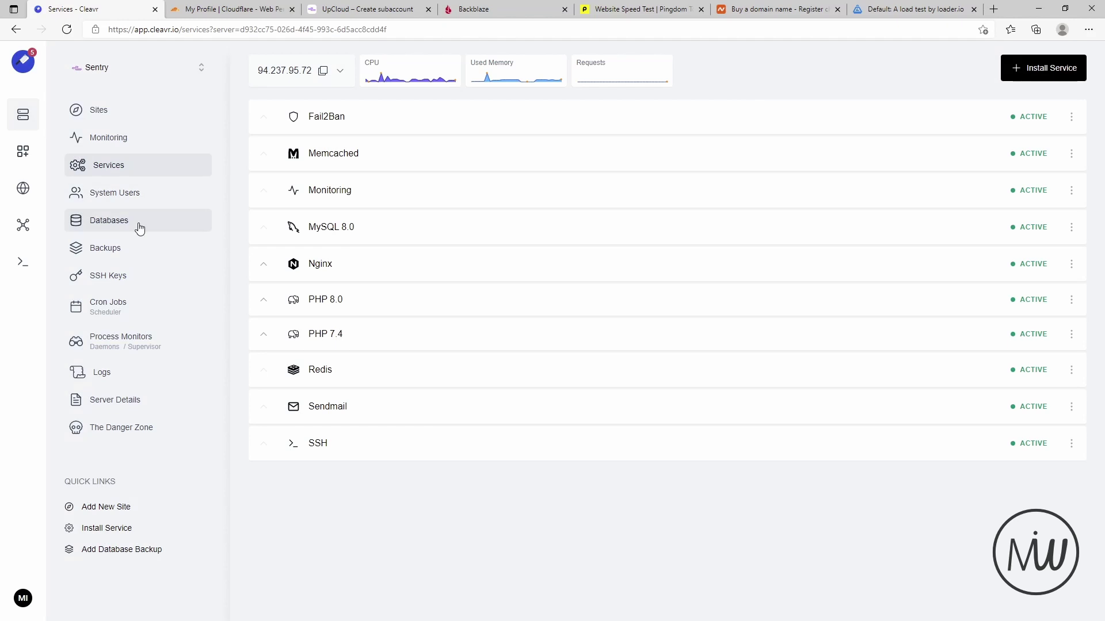
left_click(126, 229)
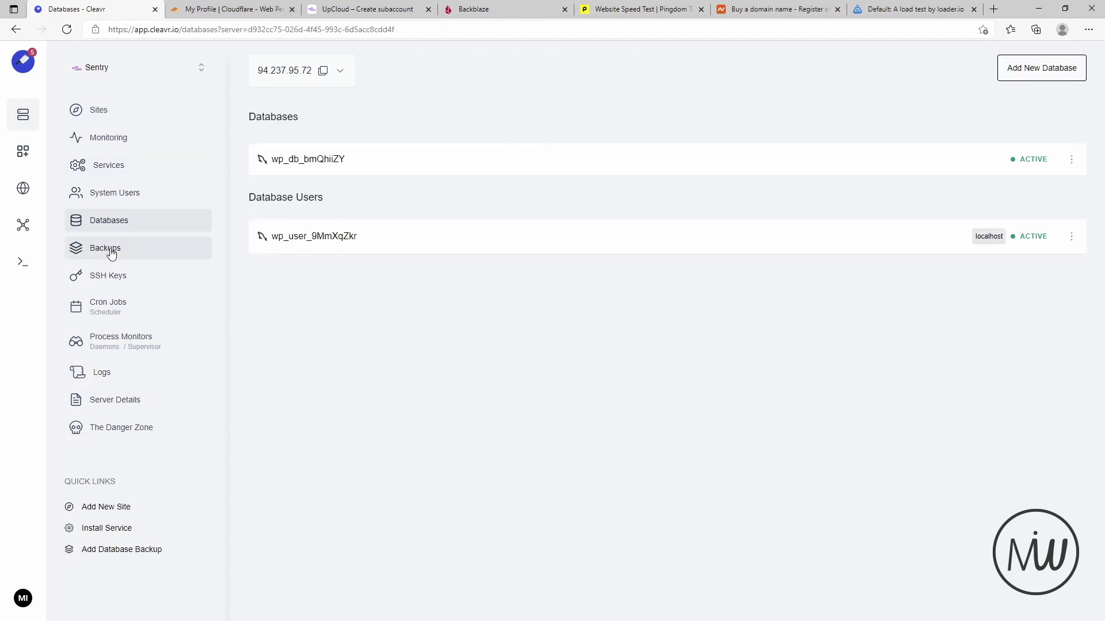
- Review the backup form's Files and Folders source and frequency options without scheduling, then return to Sites
left_click(110, 252)
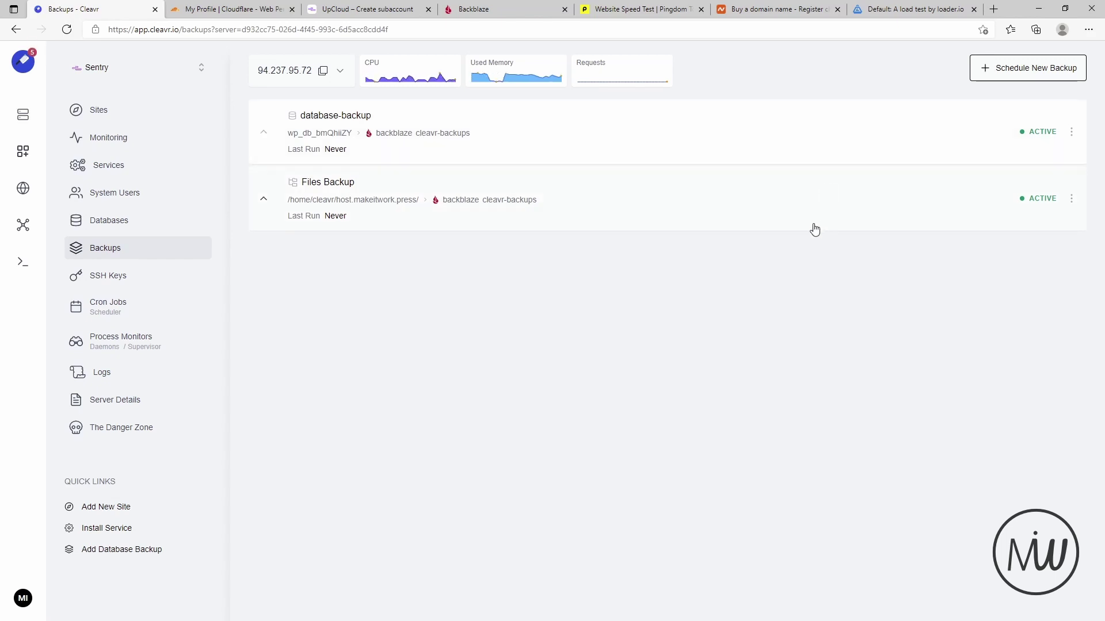
left_click(1022, 67)
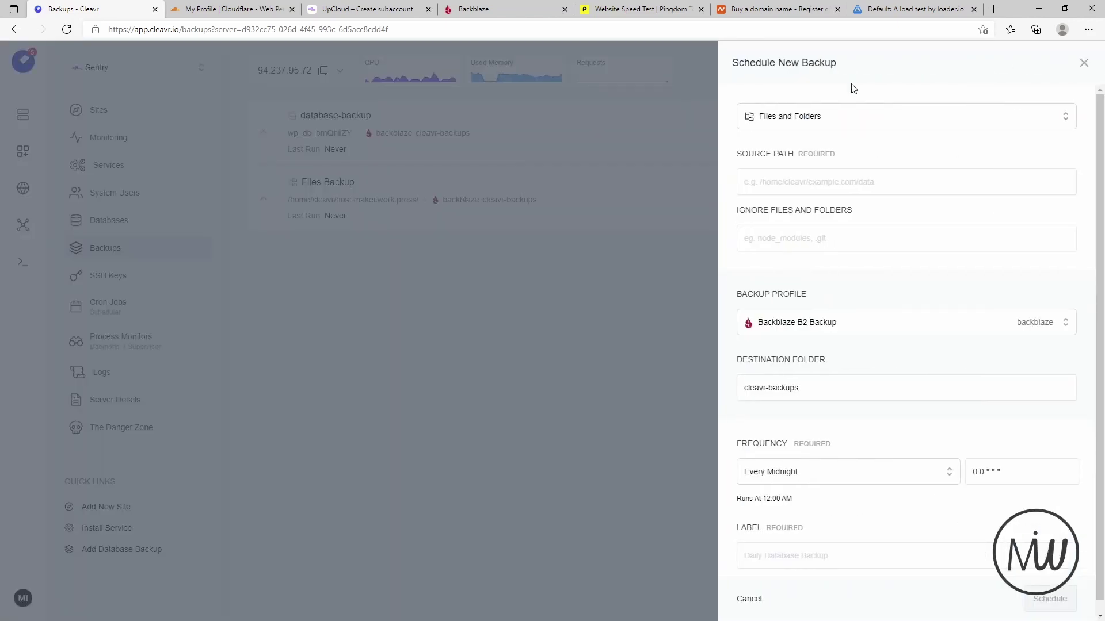
left_click(845, 122)
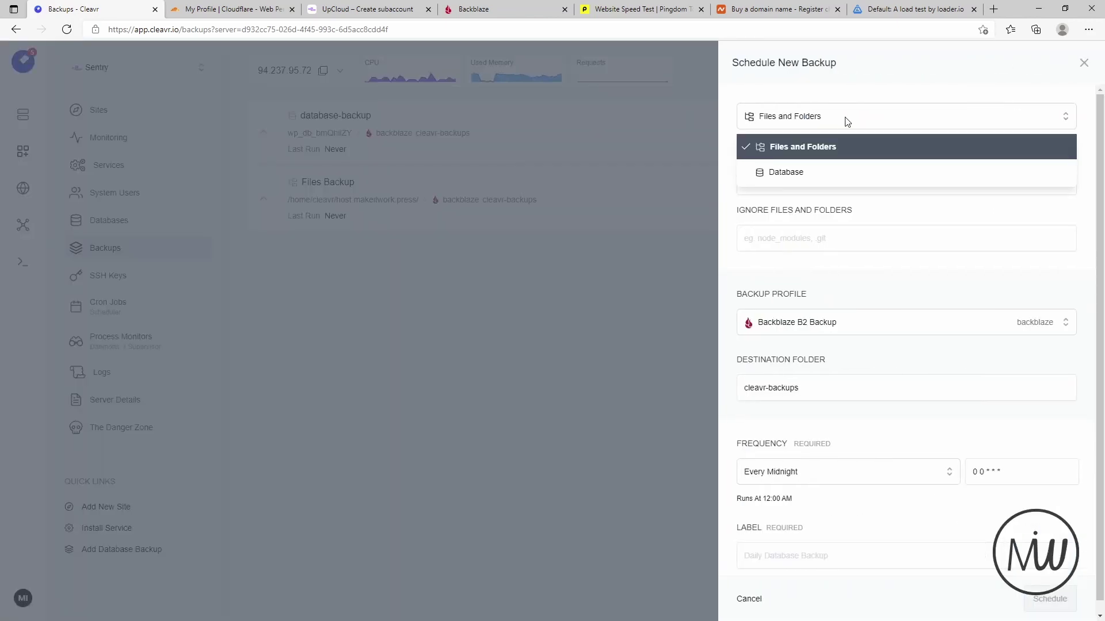
left_click(817, 156)
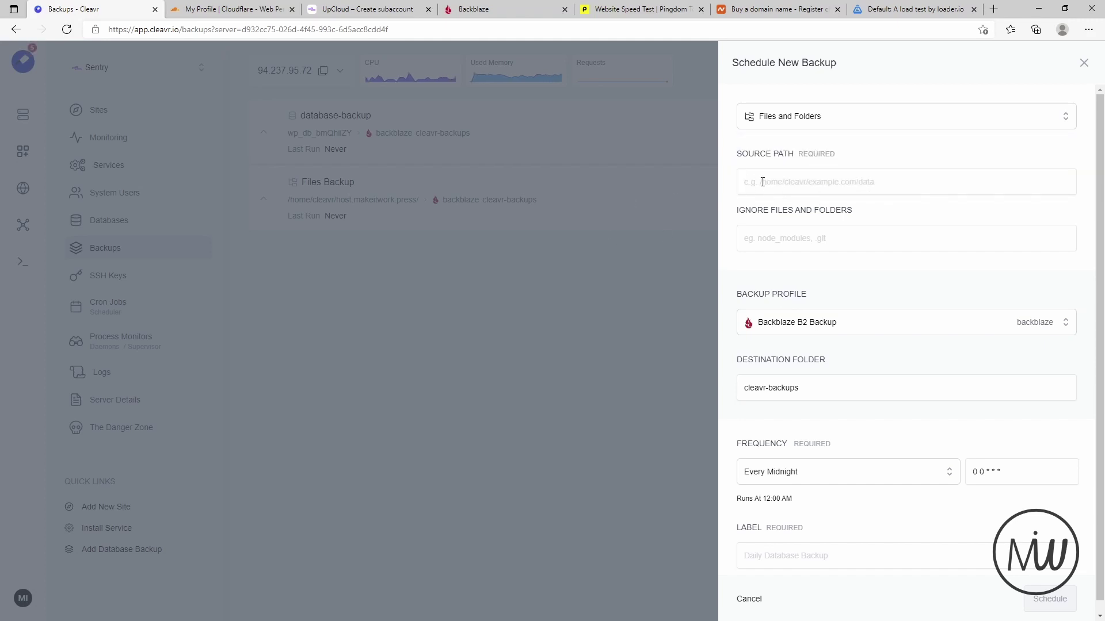
scroll(869, 268, "down", 1)
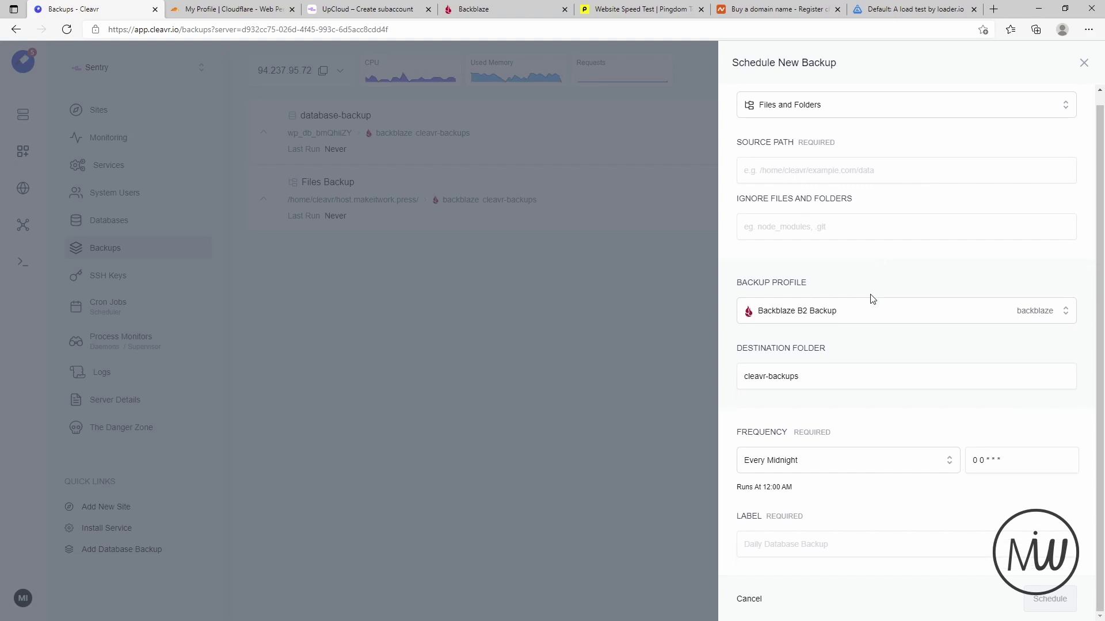
left_click(812, 471)
scroll(856, 544, "up", 1)
scroll(855, 543, "down", 4)
scroll(857, 553, "up", 5)
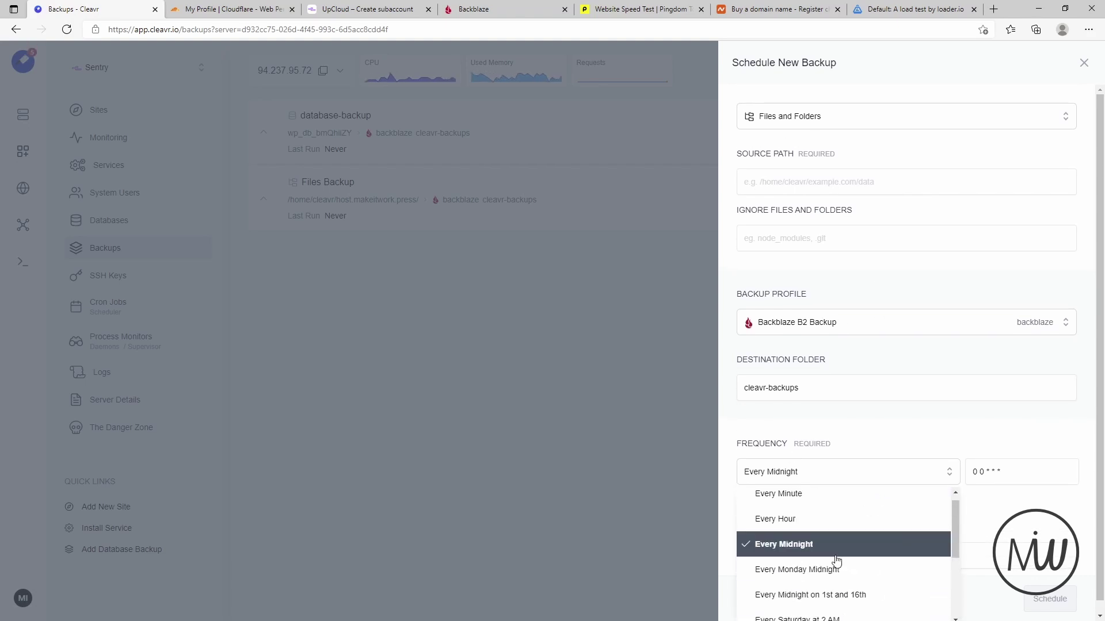
left_click(631, 522)
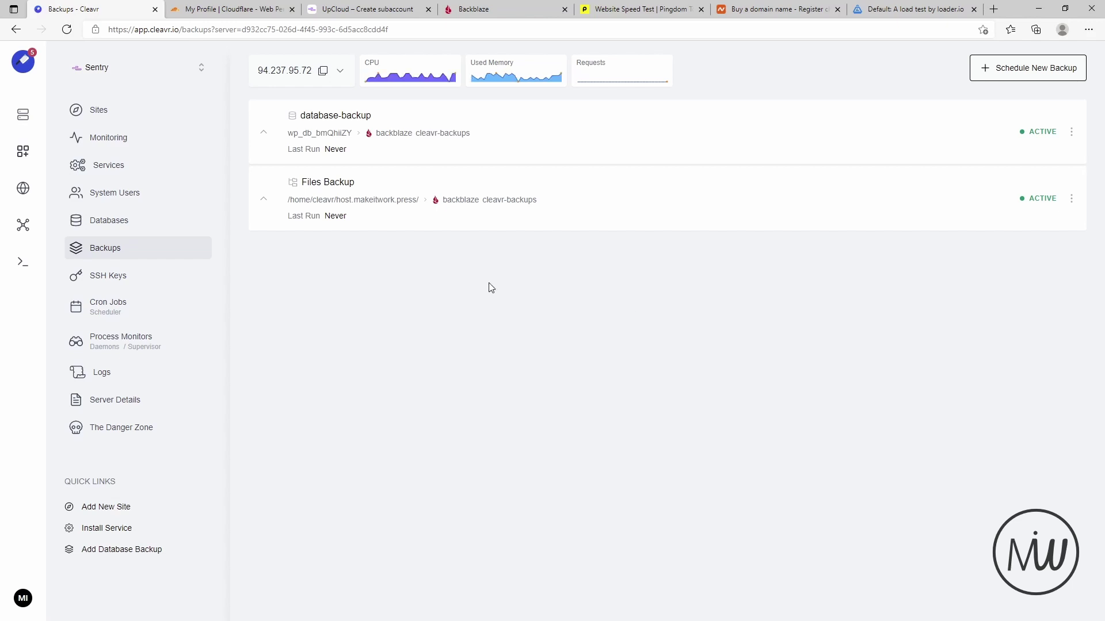
left_click(98, 111)
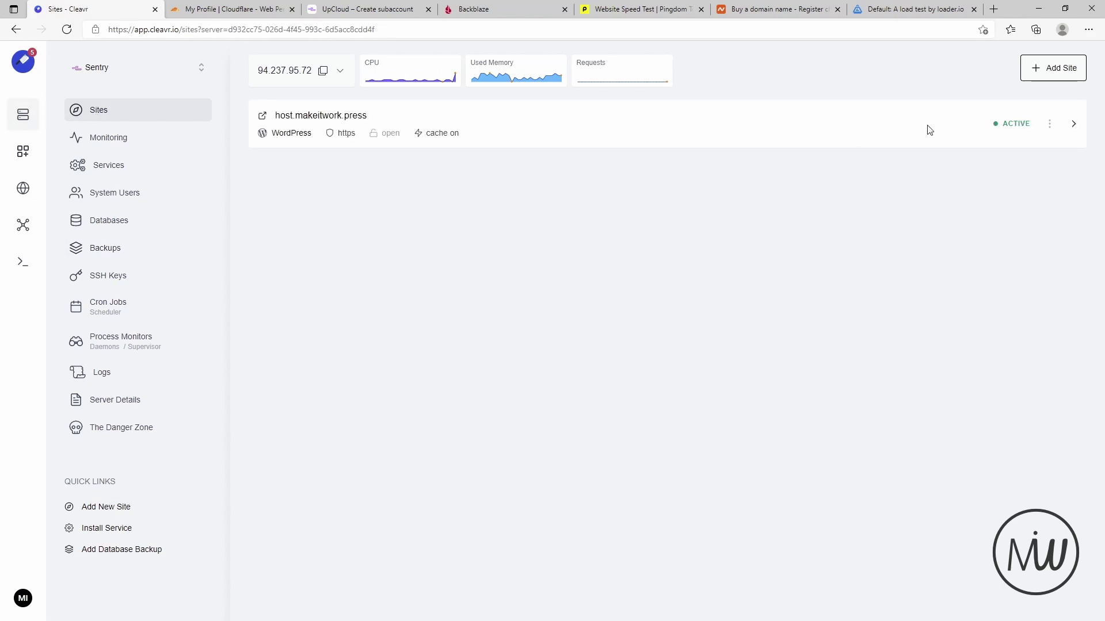
left_click(1053, 126)
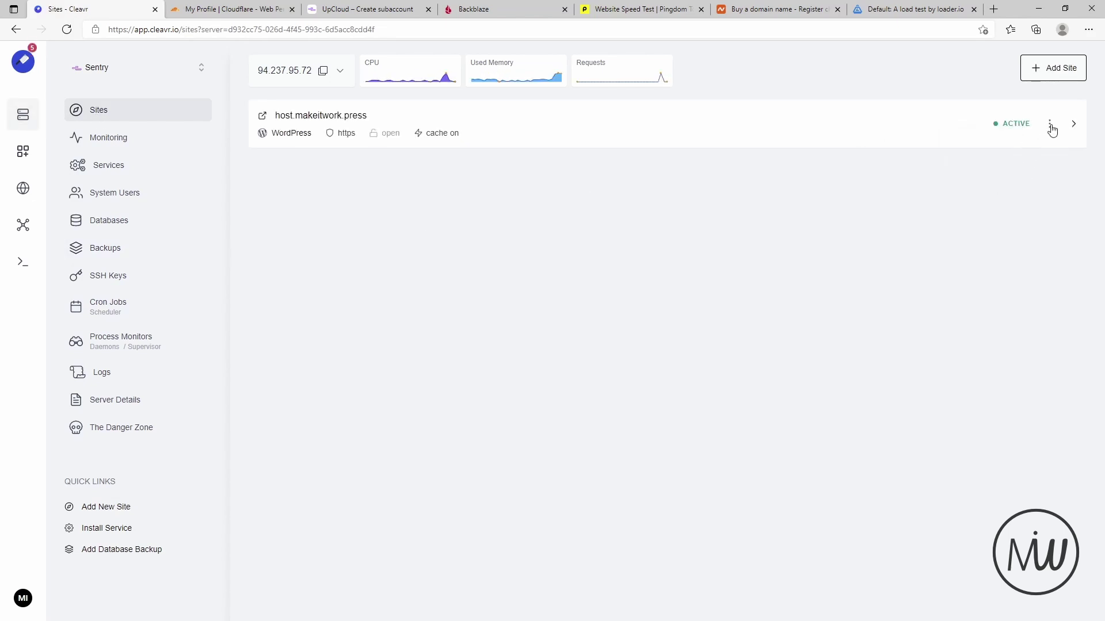
left_click(1048, 127)
left_click(961, 128)
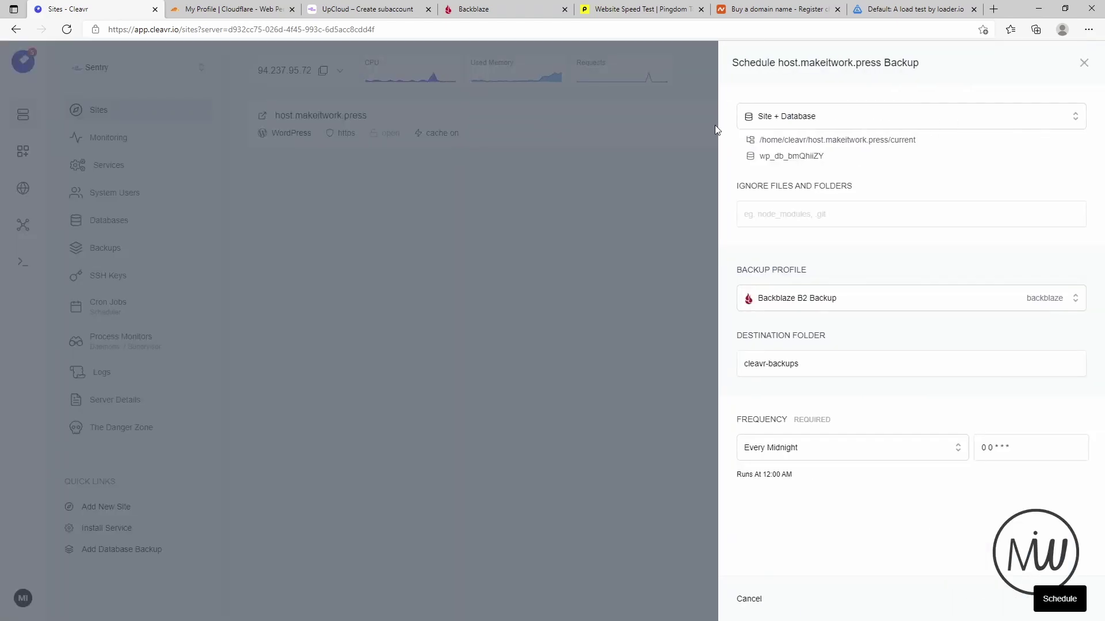
left_click(844, 119)
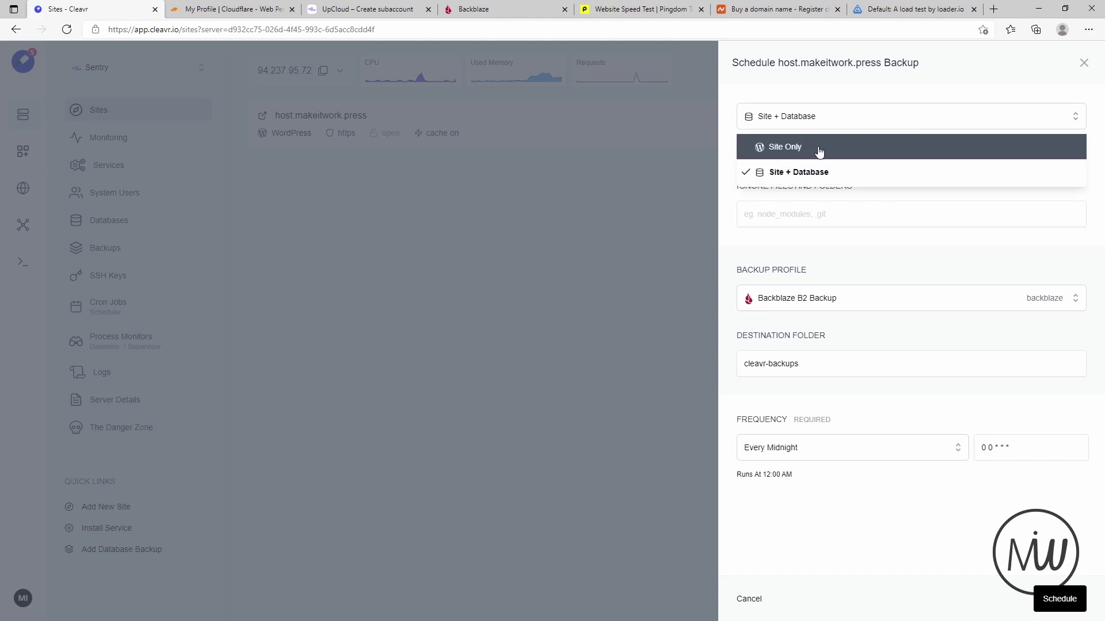
left_click(820, 151)
left_click(831, 118)
left_click(826, 173)
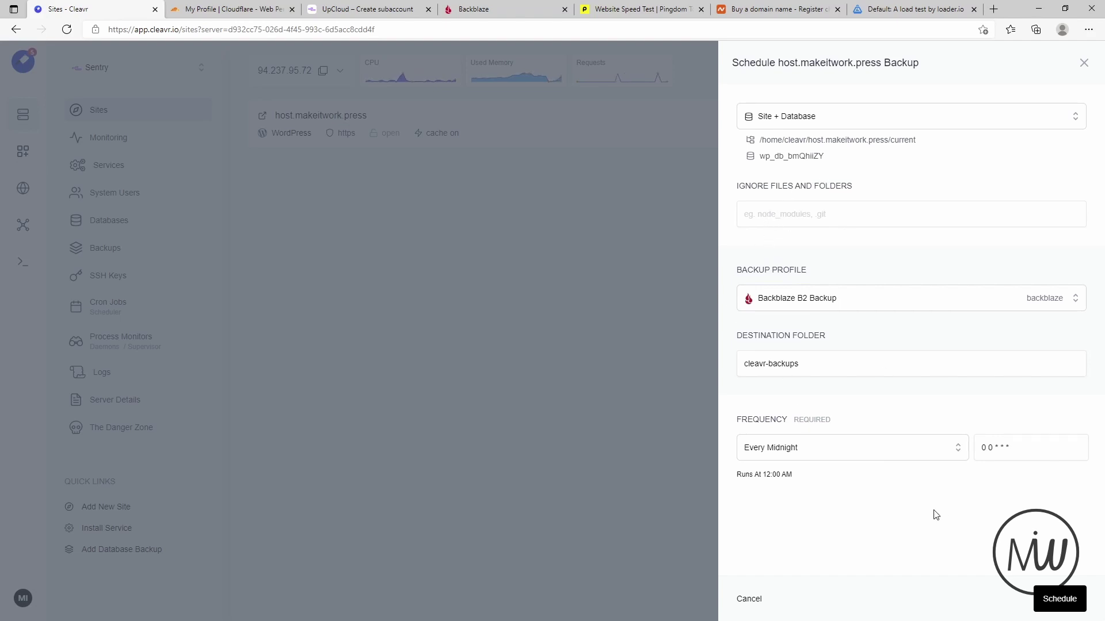
left_click(1083, 64)
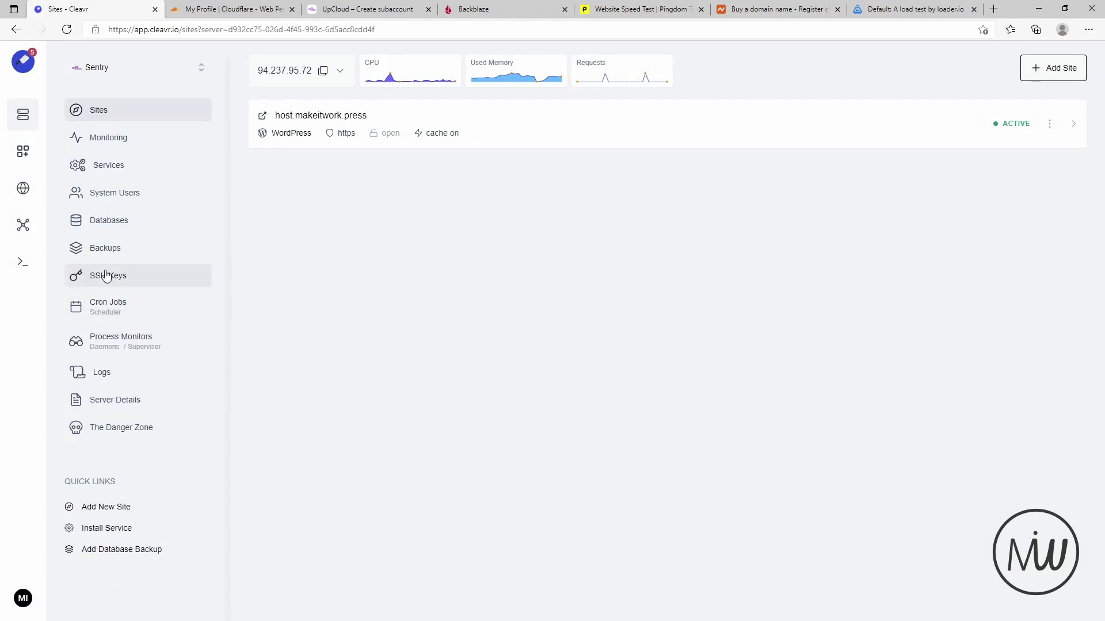
- Look over the server's SSH keys, then open its Cron Jobs page
left_click(109, 279)
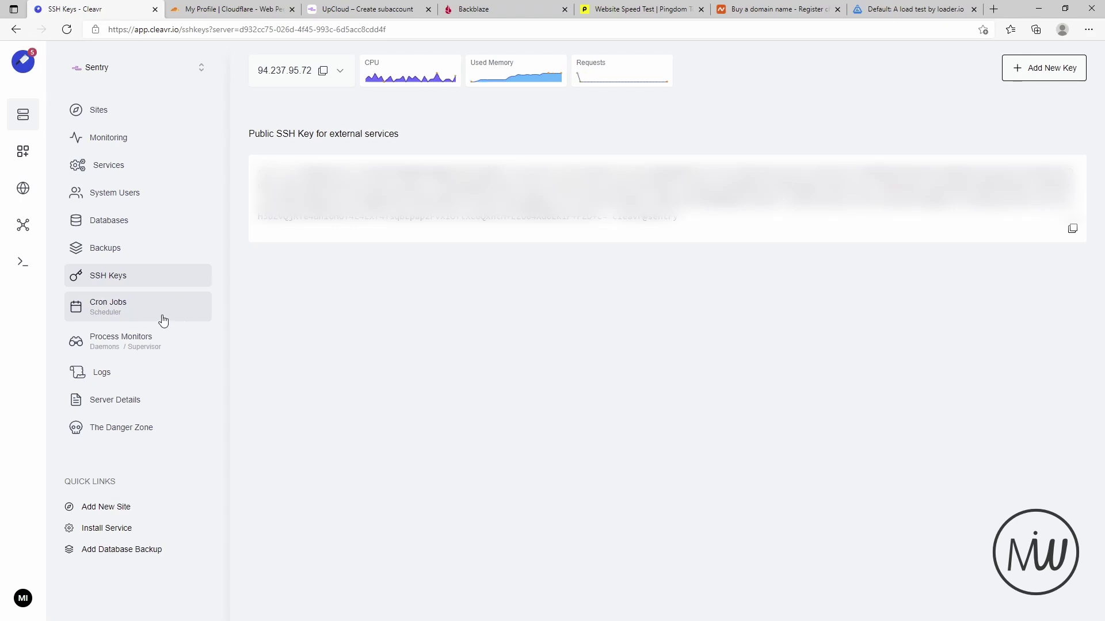
left_click(135, 316)
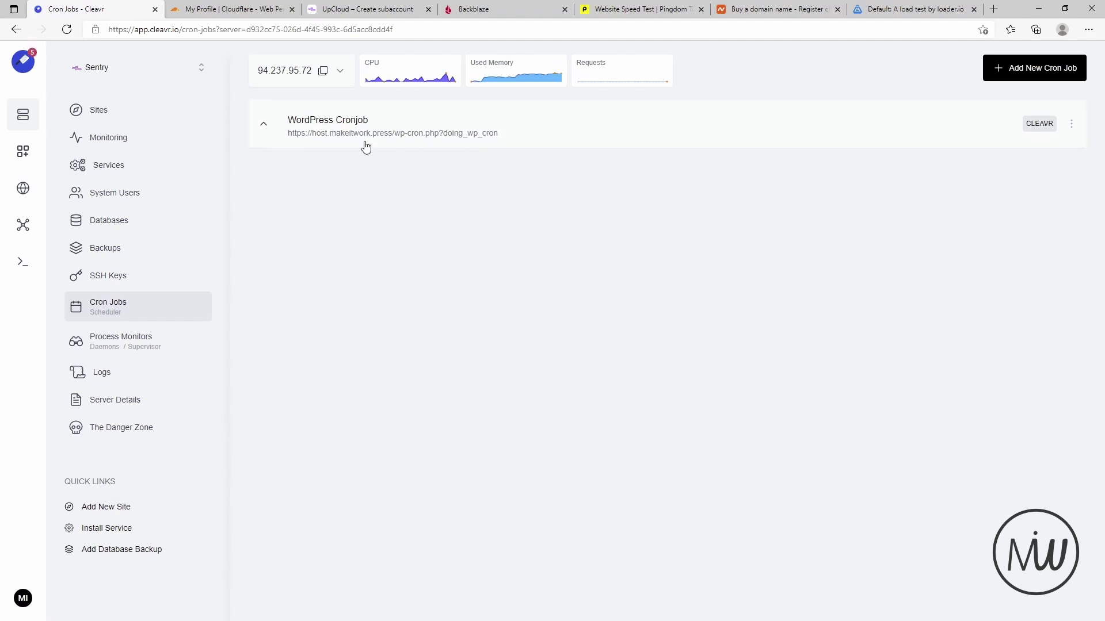
- Expand the WordPress Cronjob and inspect the new cron job's name, command and user fields
left_click(460, 142)
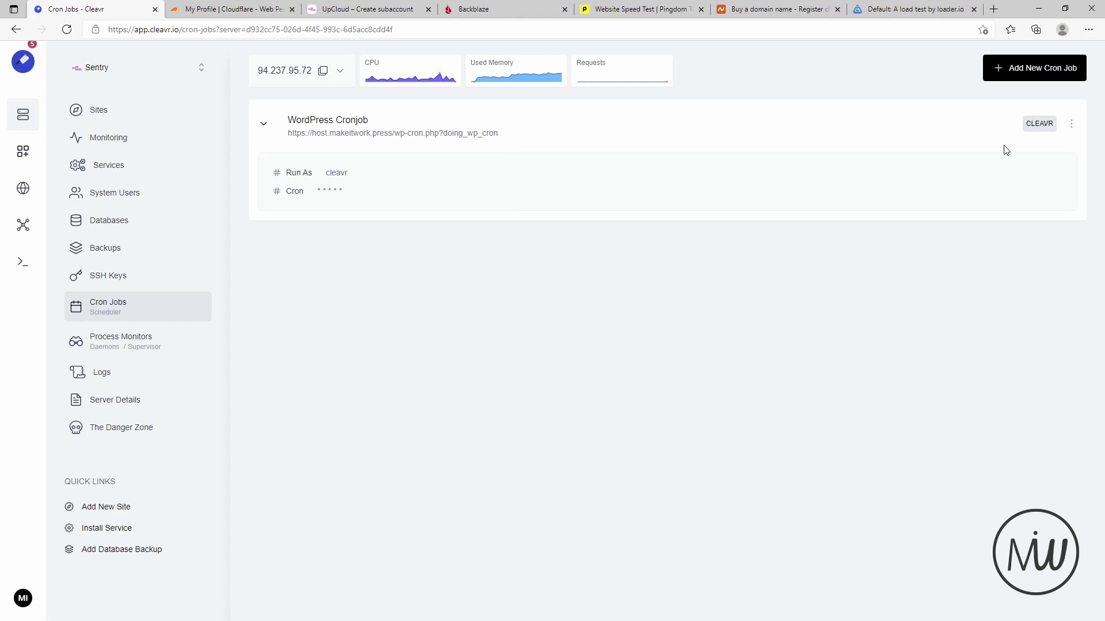
left_click(1019, 78)
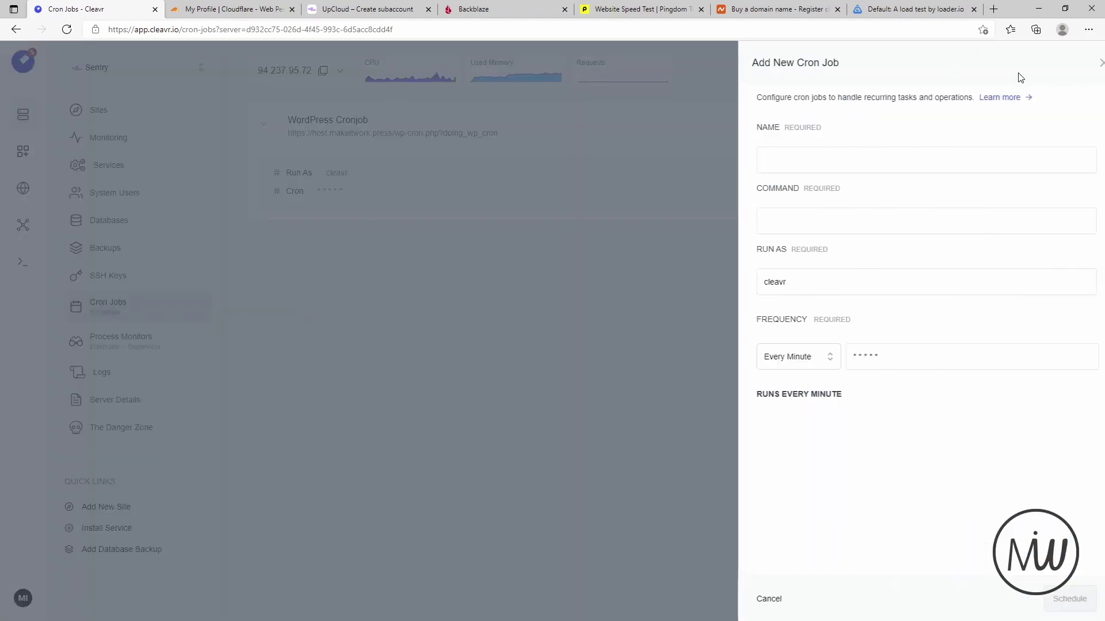
left_click(767, 167)
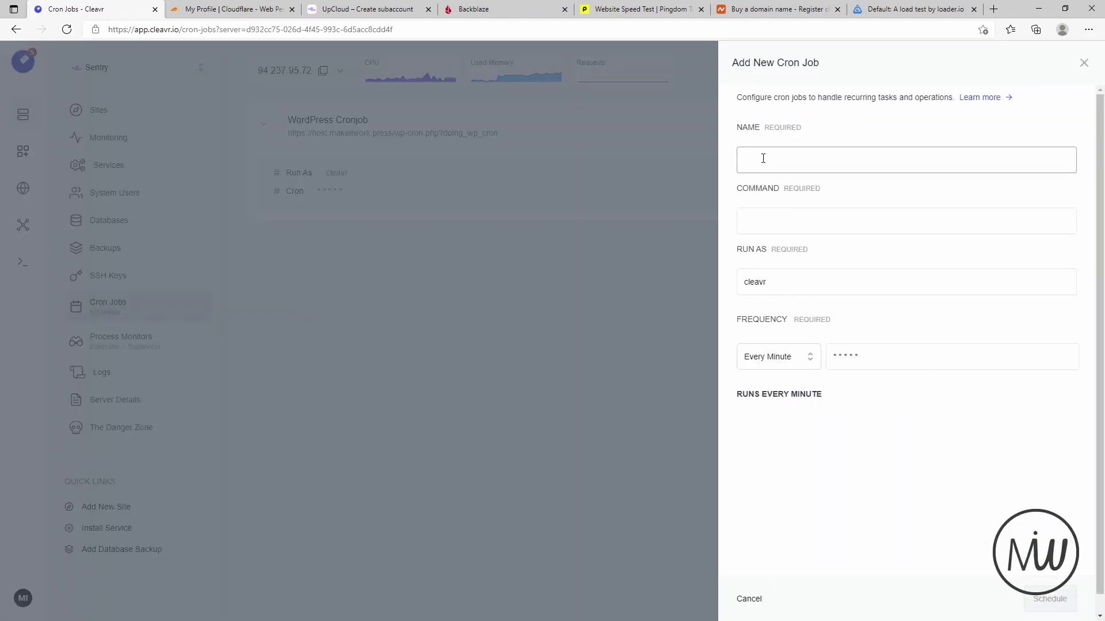
left_click(799, 225)
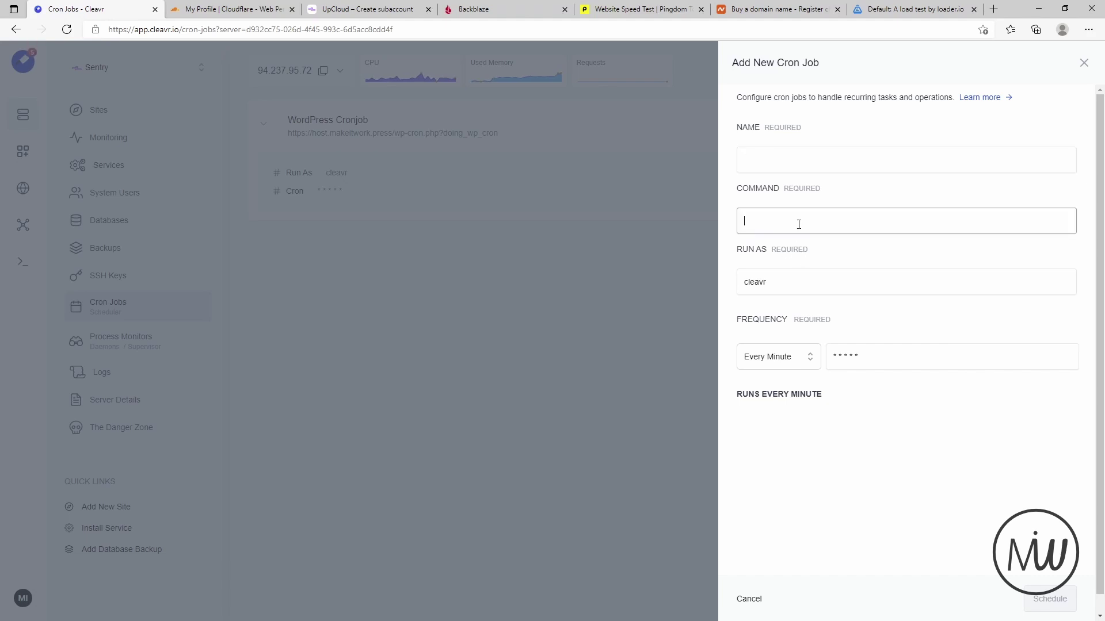
left_click(803, 276)
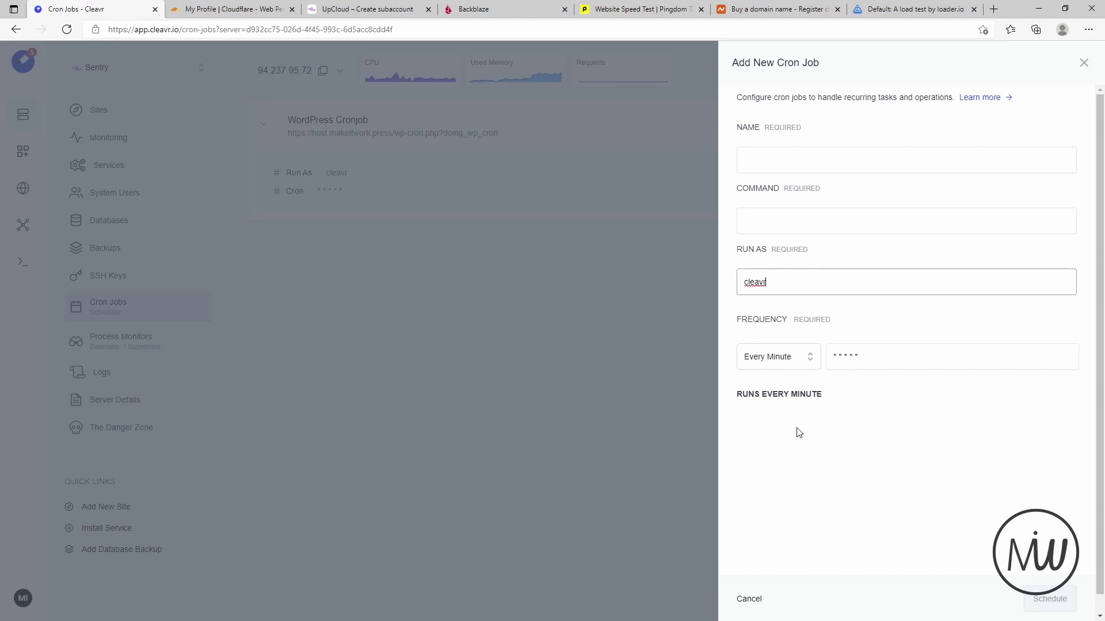
- Try the Every Night, custom and Every Month cron frequencies without saving, then open Logs
left_click(781, 360)
left_click(768, 435)
left_click(788, 359)
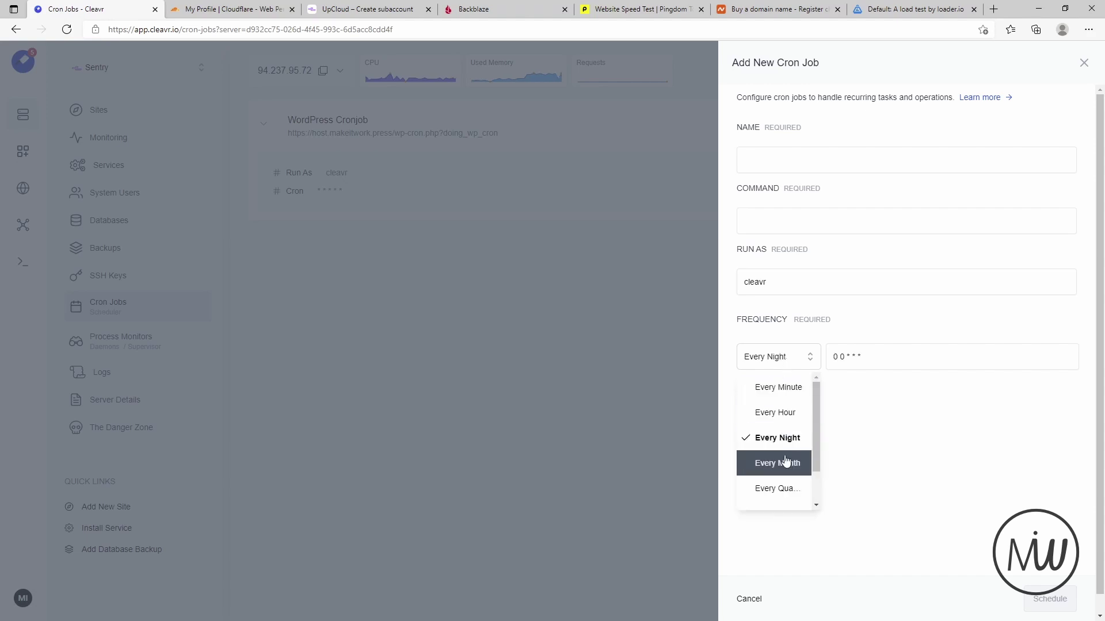
scroll(793, 461, "down", 1)
left_click(774, 479)
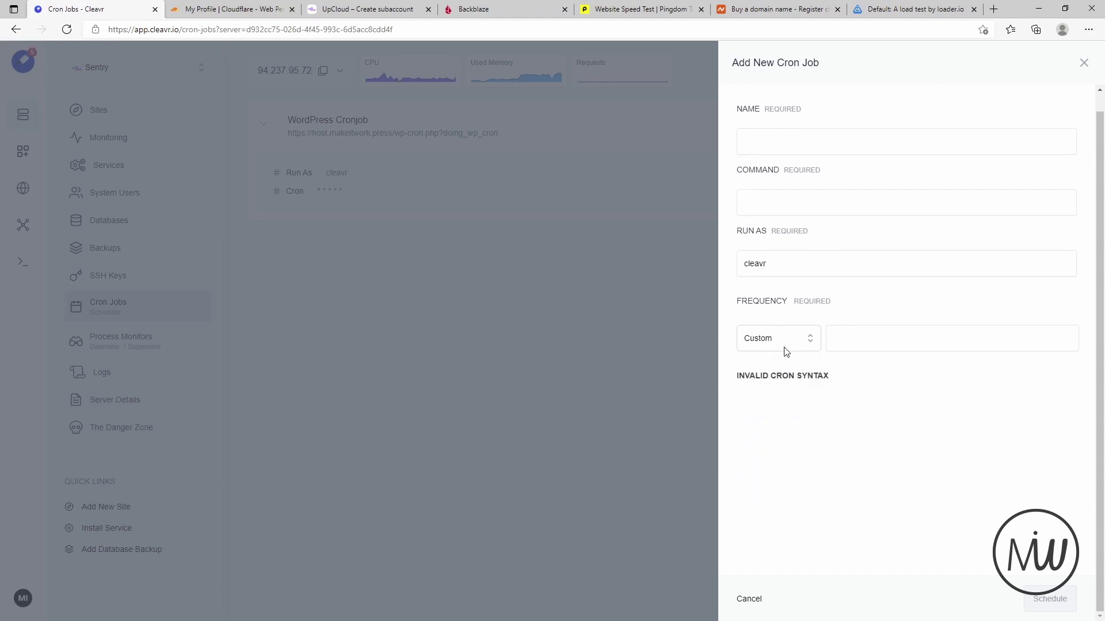
left_click(783, 345)
left_click(772, 418)
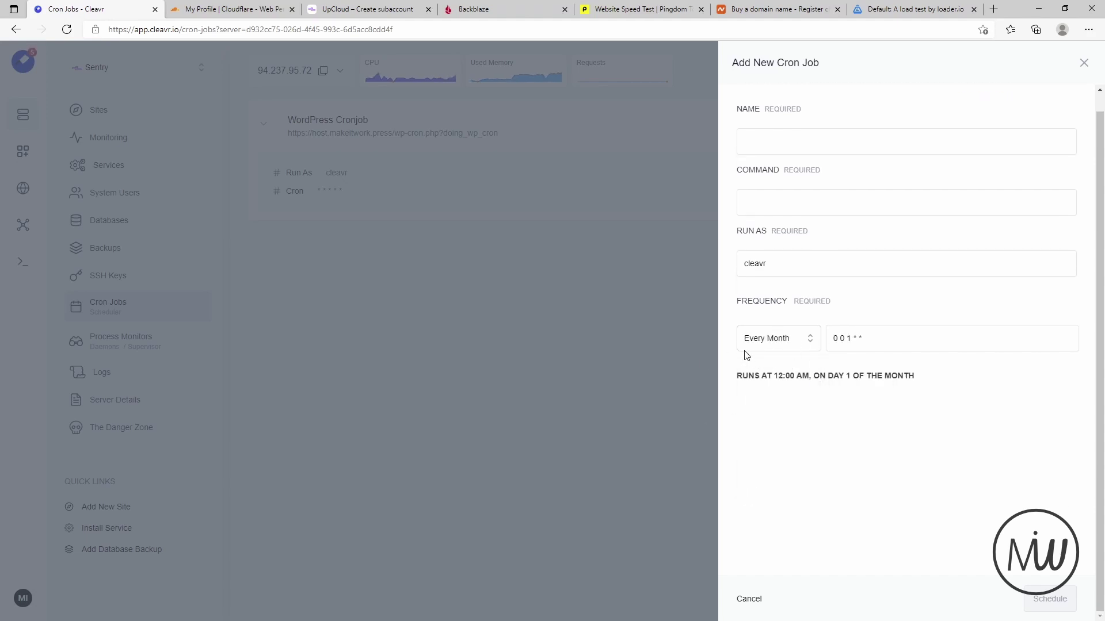
scroll(943, 242, "up", 1)
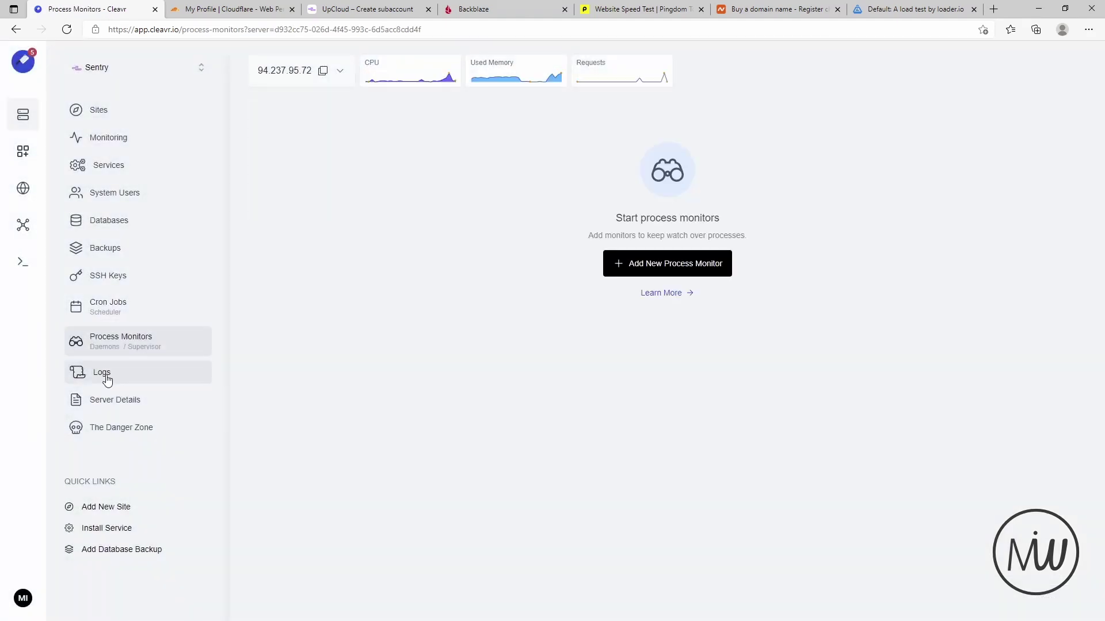
left_click(71, 374)
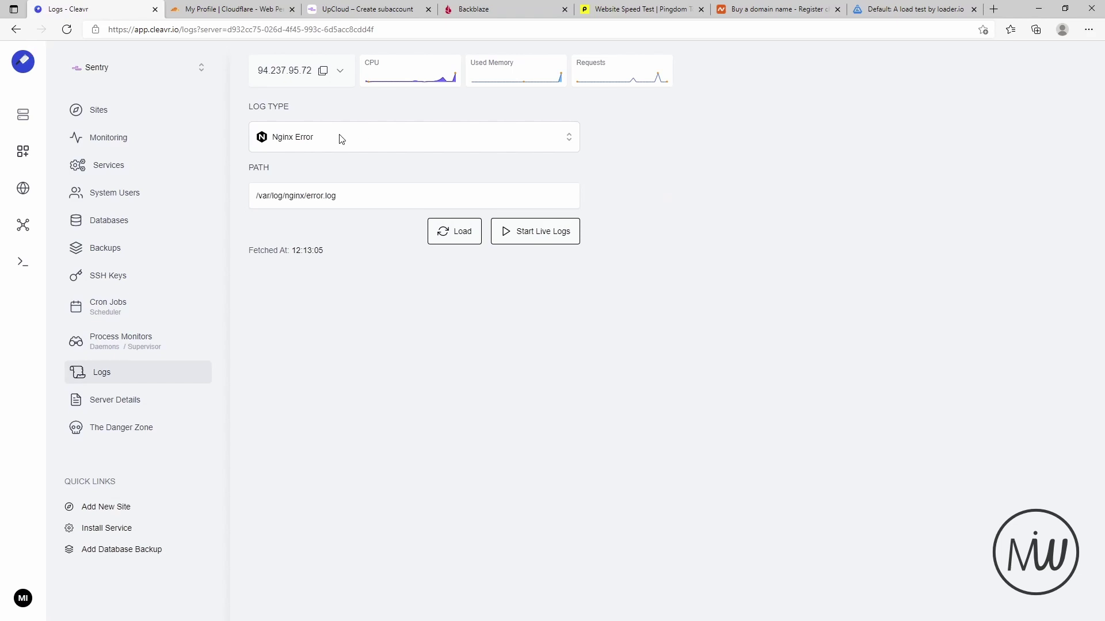
- Browse the log types without changing them, then open Server Details and The Danger Zone
left_click(405, 136)
scroll(443, 225, "down", 1)
scroll(443, 226, "down", 3)
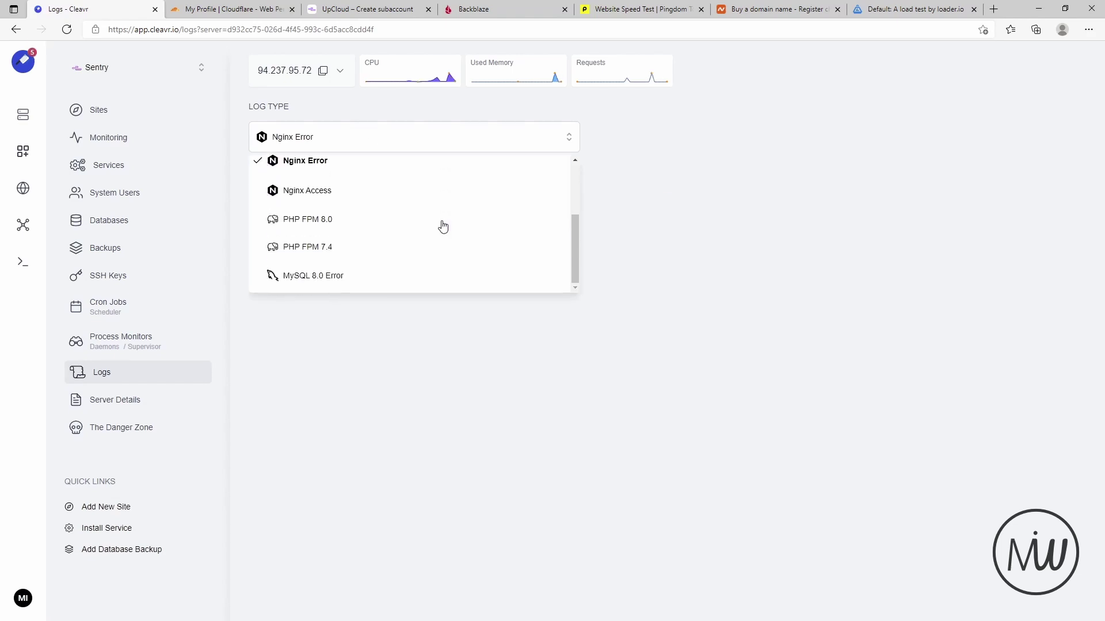
scroll(369, 284, "up", 3)
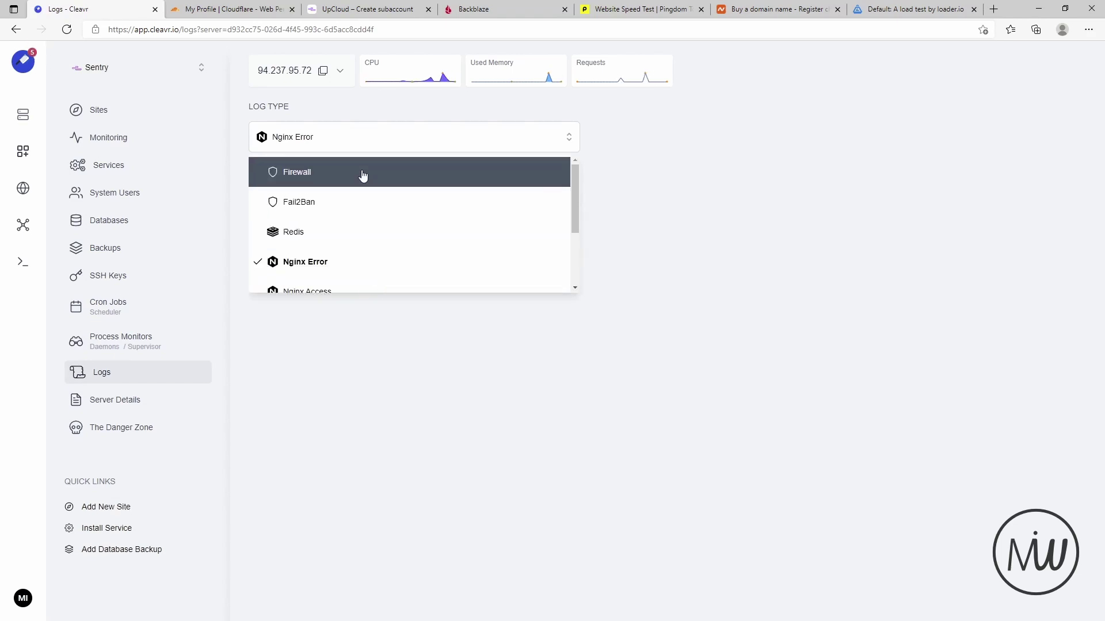
scroll(368, 212, "down", 3)
left_click(261, 424)
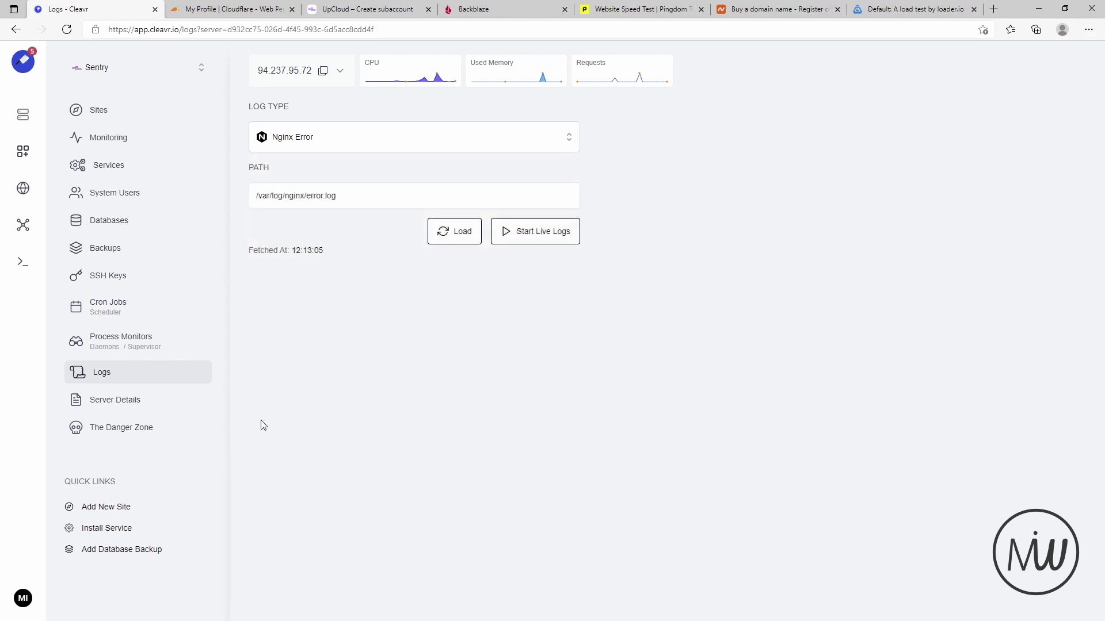
left_click(100, 400)
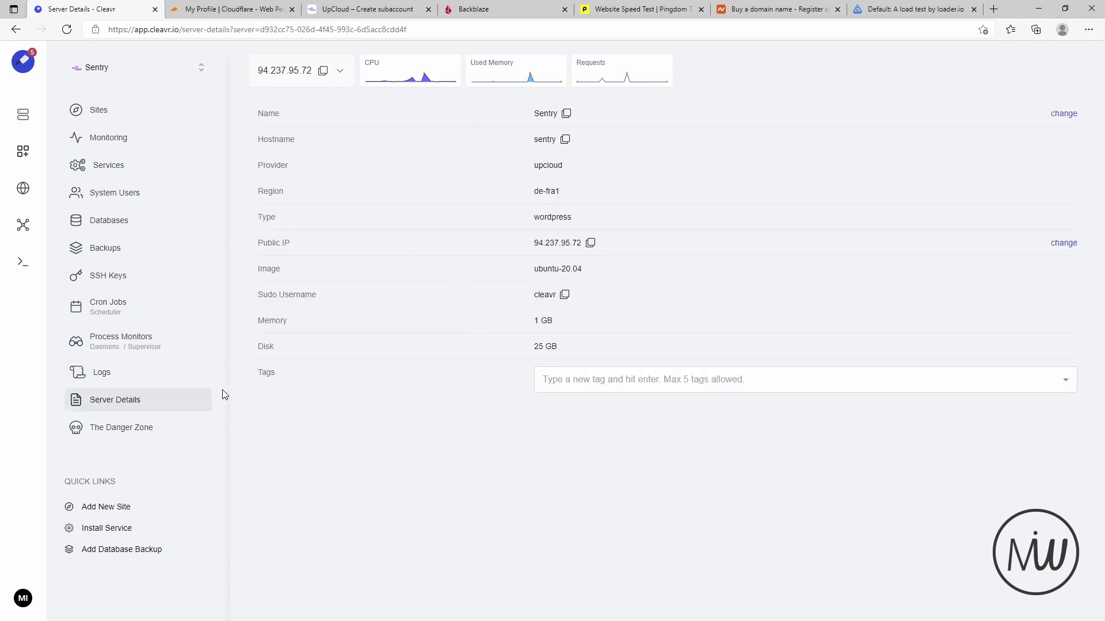
left_click(141, 436)
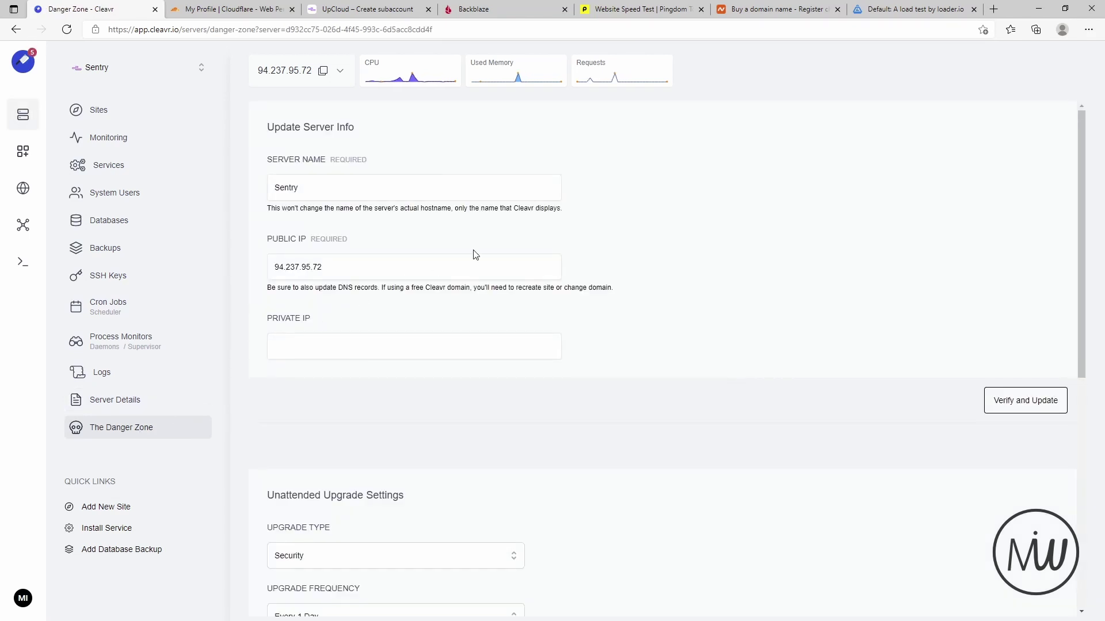
scroll(654, 336, "down", 3)
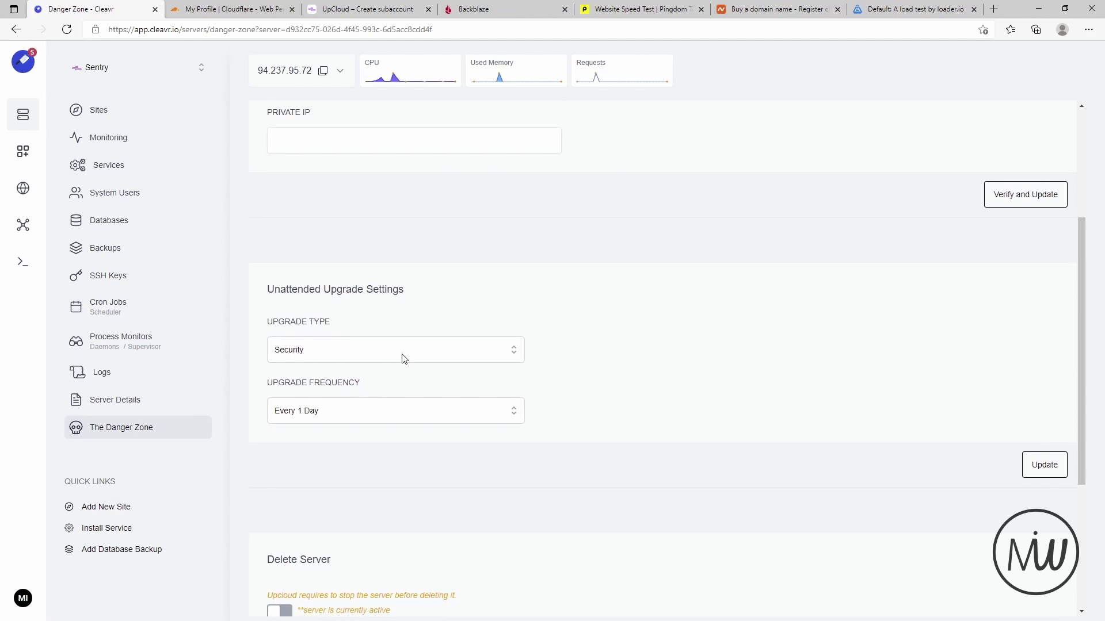
left_click(420, 347)
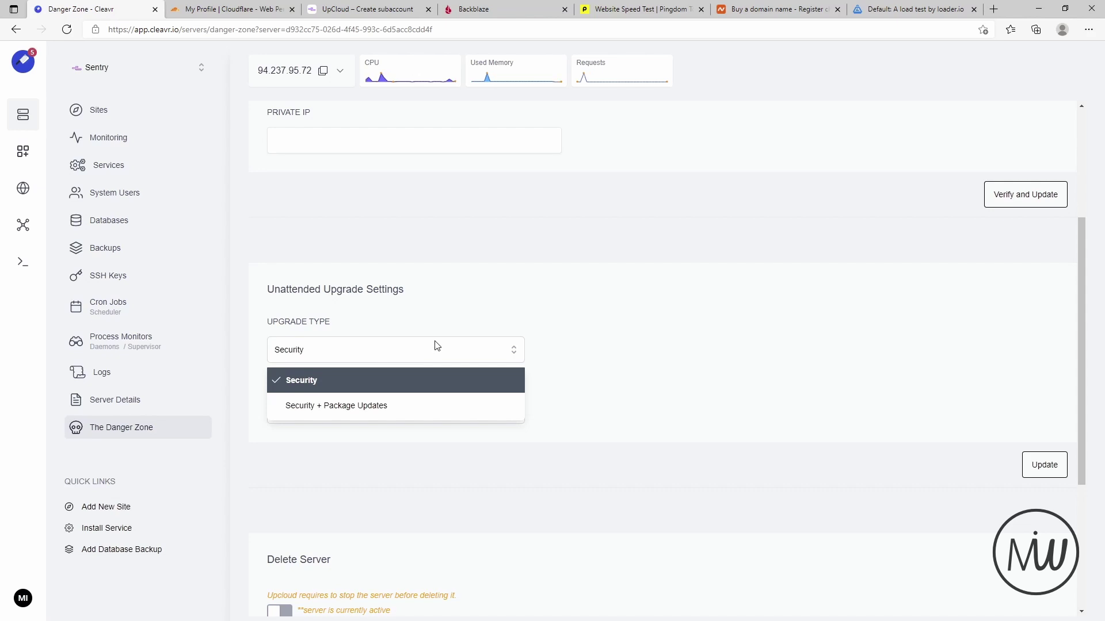
left_click(435, 346)
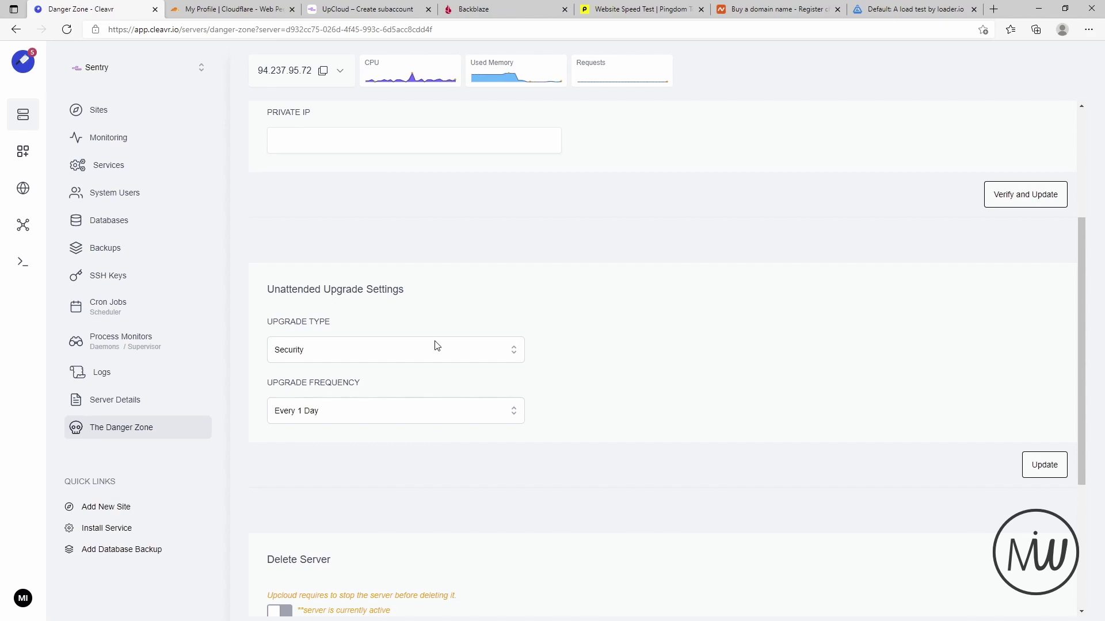
scroll(623, 365, "down", 4)
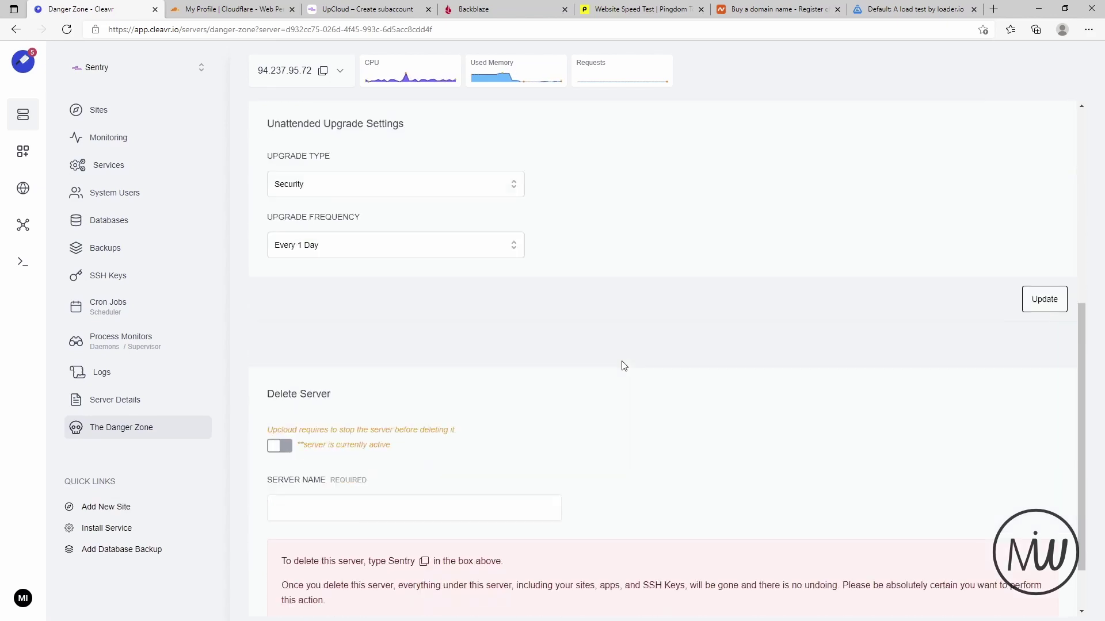
scroll(625, 376, "up", 2)
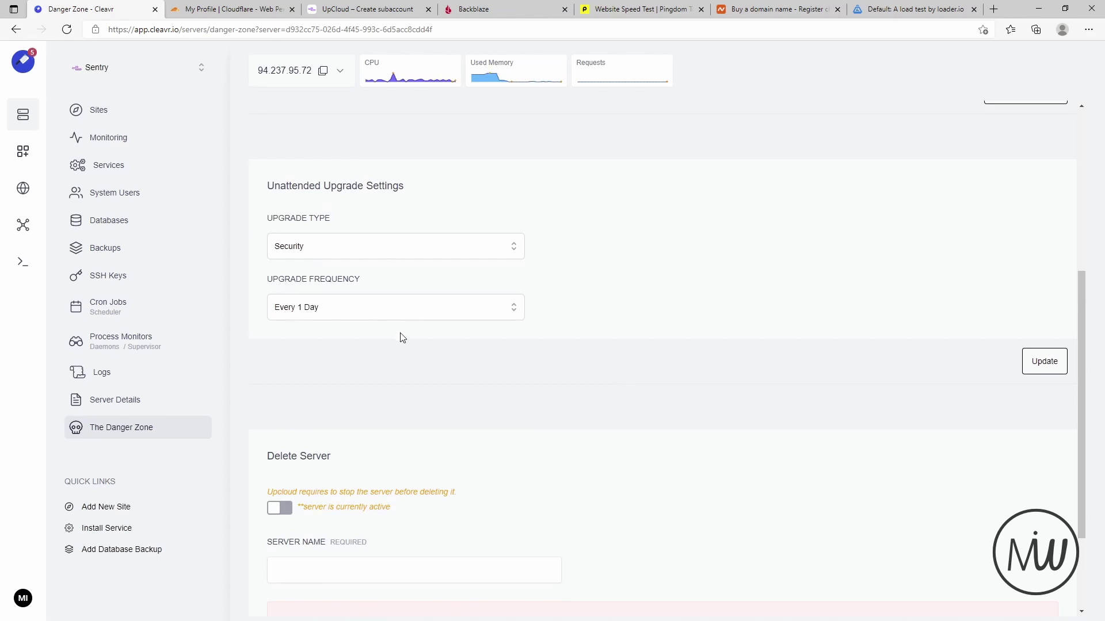
left_click(426, 315)
left_click(315, 289)
left_click(404, 246)
left_click(687, 251)
scroll(520, 360, "down", 2)
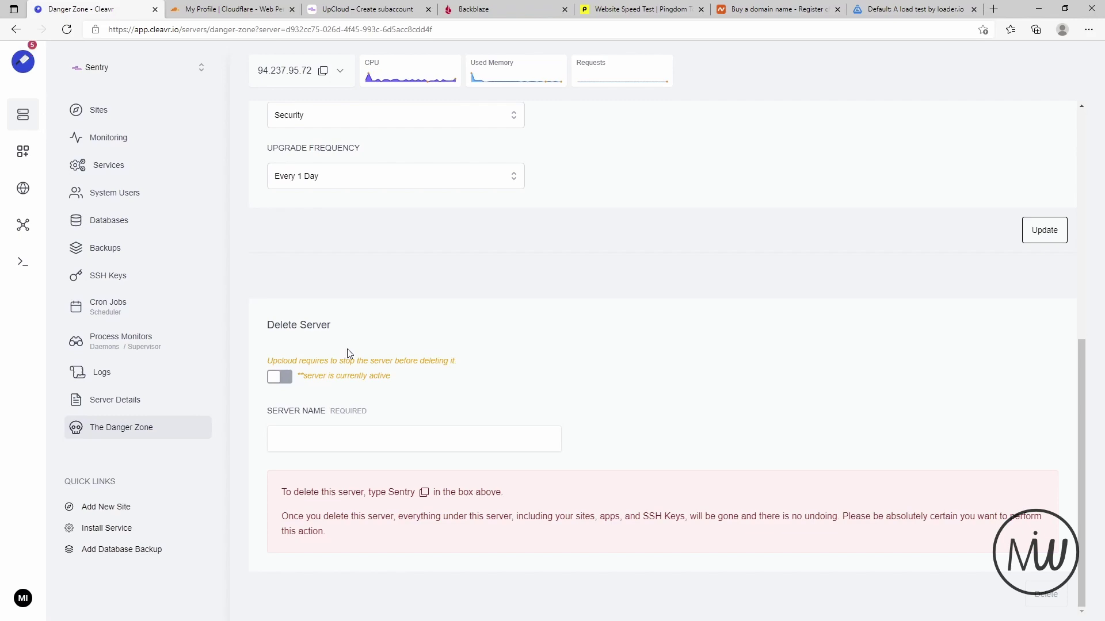
scroll(392, 352, "up", 7)
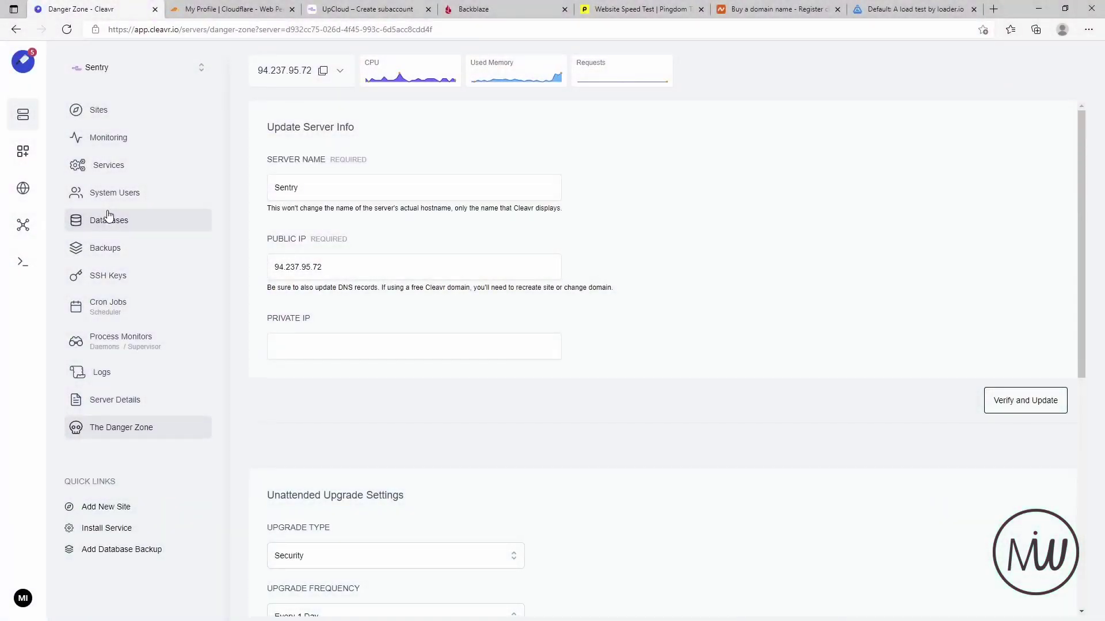
left_click(105, 114)
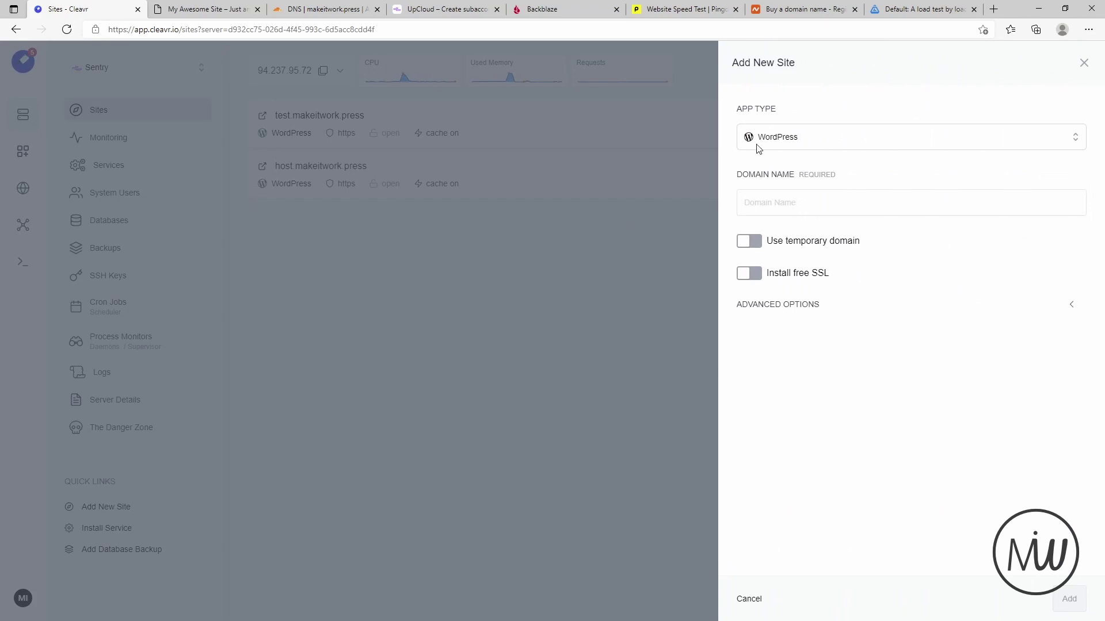
- Start a new WordPress site with the domain cleavr.makeitwork.press
left_click(846, 141)
left_click(810, 166)
left_click(783, 204)
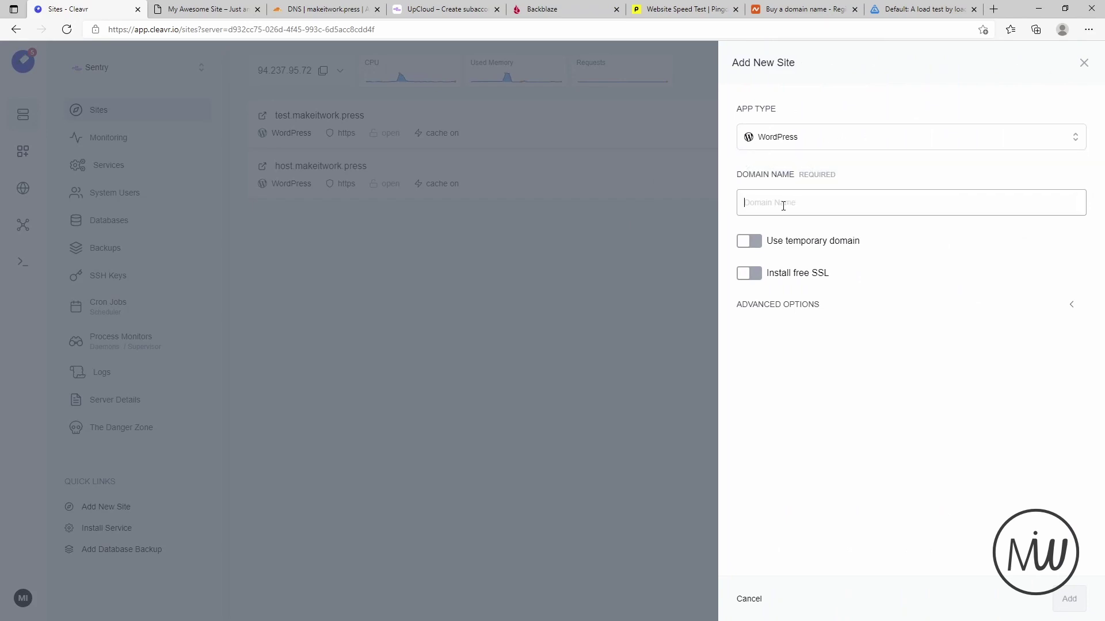
type("cleavr.makeitwork.press")
- Enable the WordPress install in advanced options, entering makeitwork.press and the admin e-mail
left_click(881, 305)
scroll(880, 314, "down", 4)
left_click(764, 358)
scroll(771, 358, "down", 2)
left_click_drag(817, 372, 707, 369)
type("makeitwork.press")
key("Tab")
- Turn on FastCGI caching, make makeitworkpress the site user, and create the site
left_click(764, 503)
scroll(920, 458, "down", 2)
left_click(926, 521)
left_click(828, 572)
left_click(1060, 599)
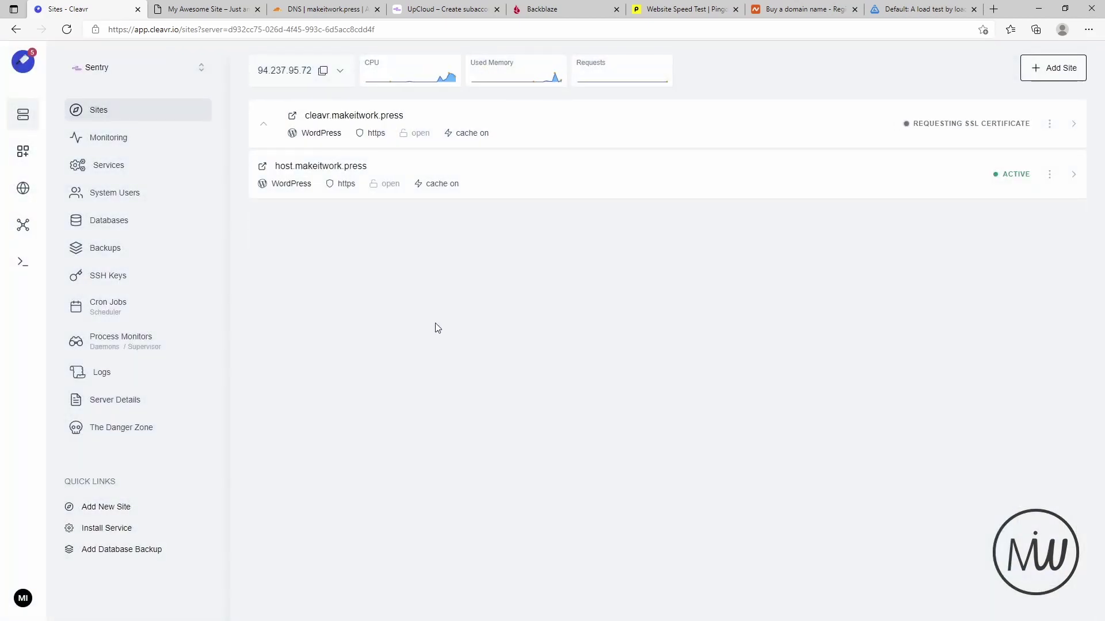
- Check the new site's setup progress, then open cleavr.makeitwork.press in a new tab and reload it
left_click(1049, 125)
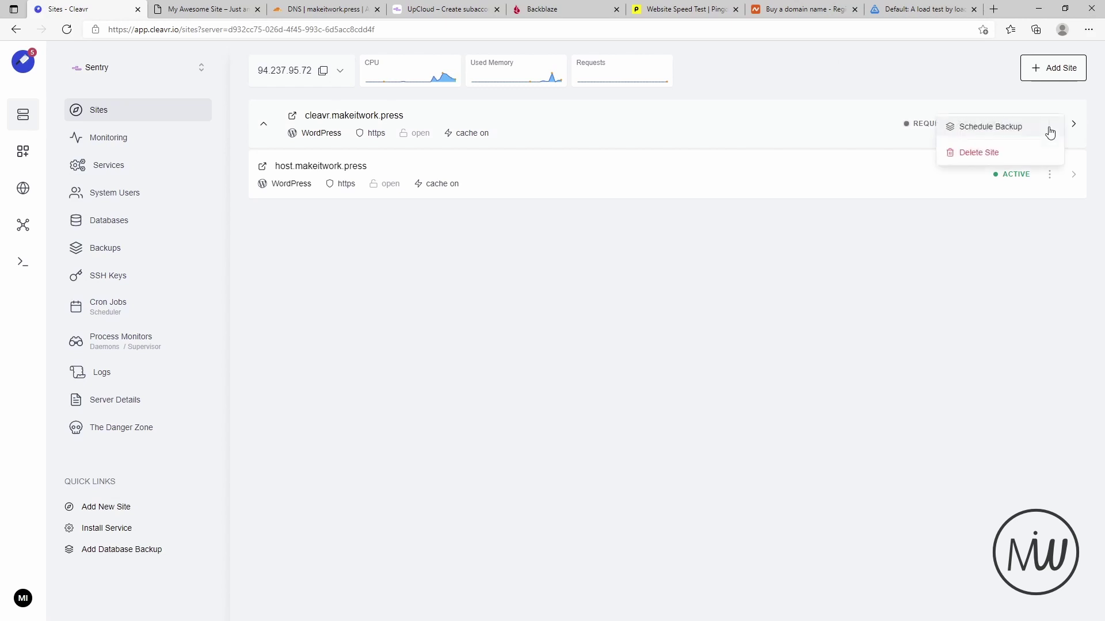
left_click(264, 124)
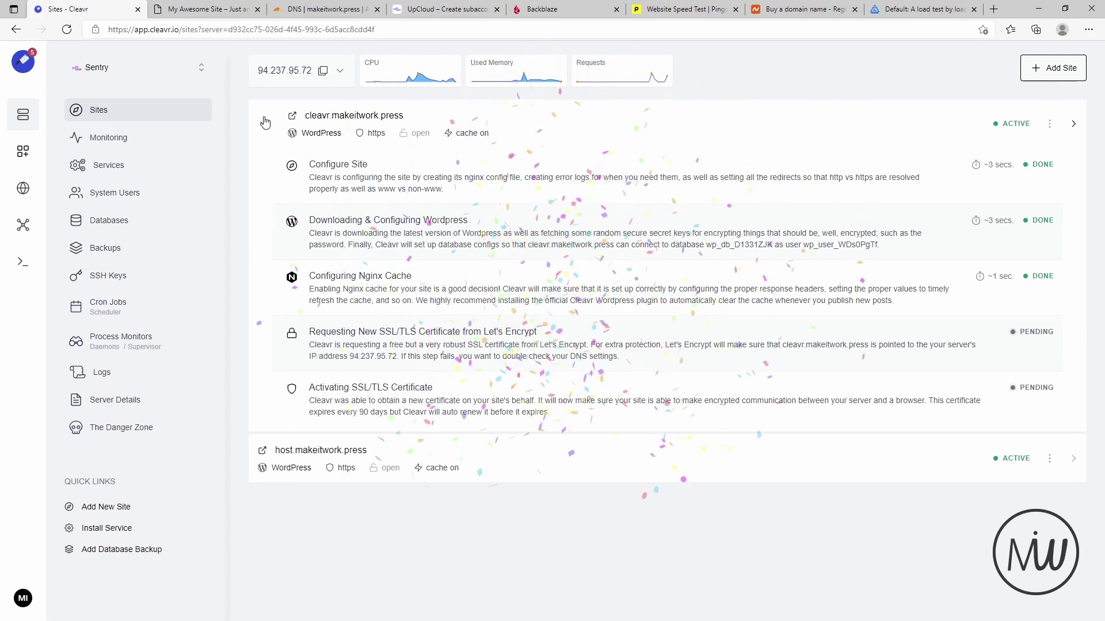
left_click(265, 122)
left_click(292, 115)
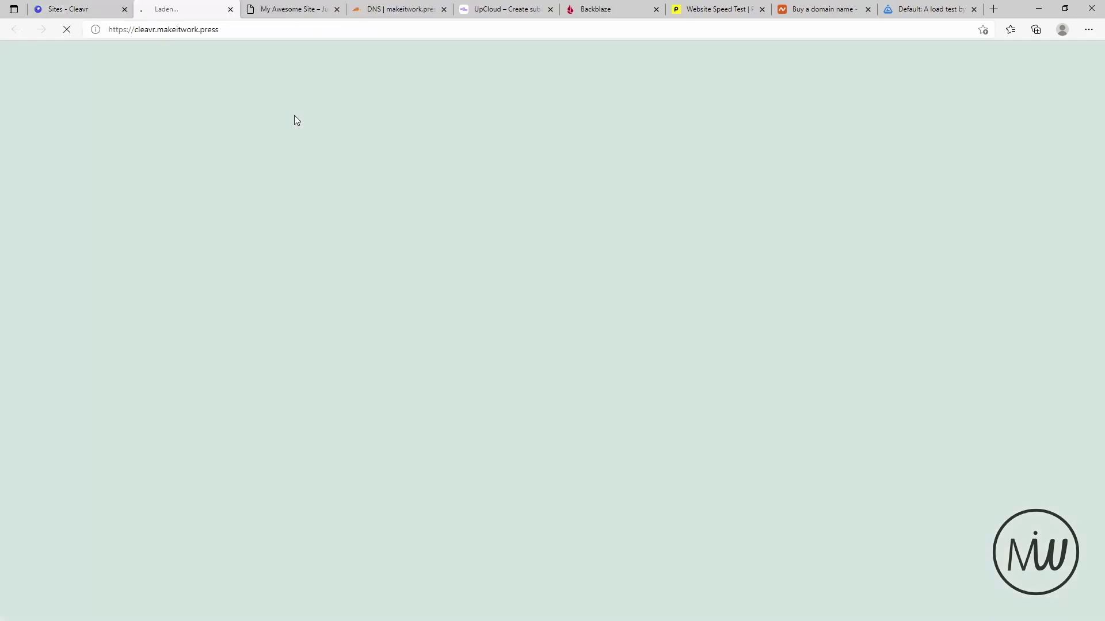
left_click(336, 9)
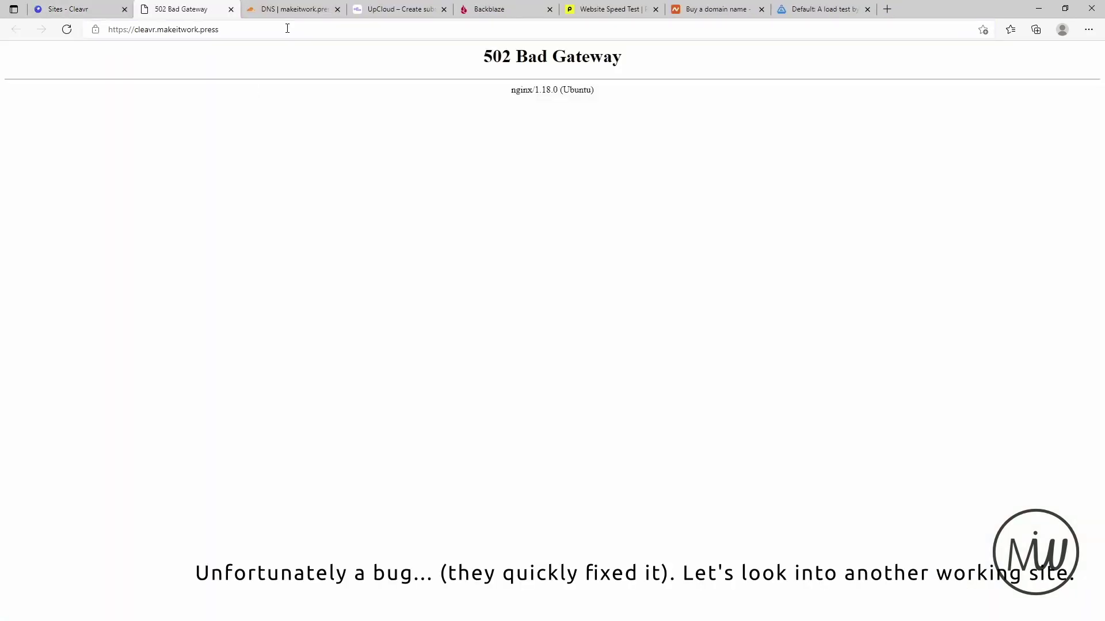
left_click(64, 33)
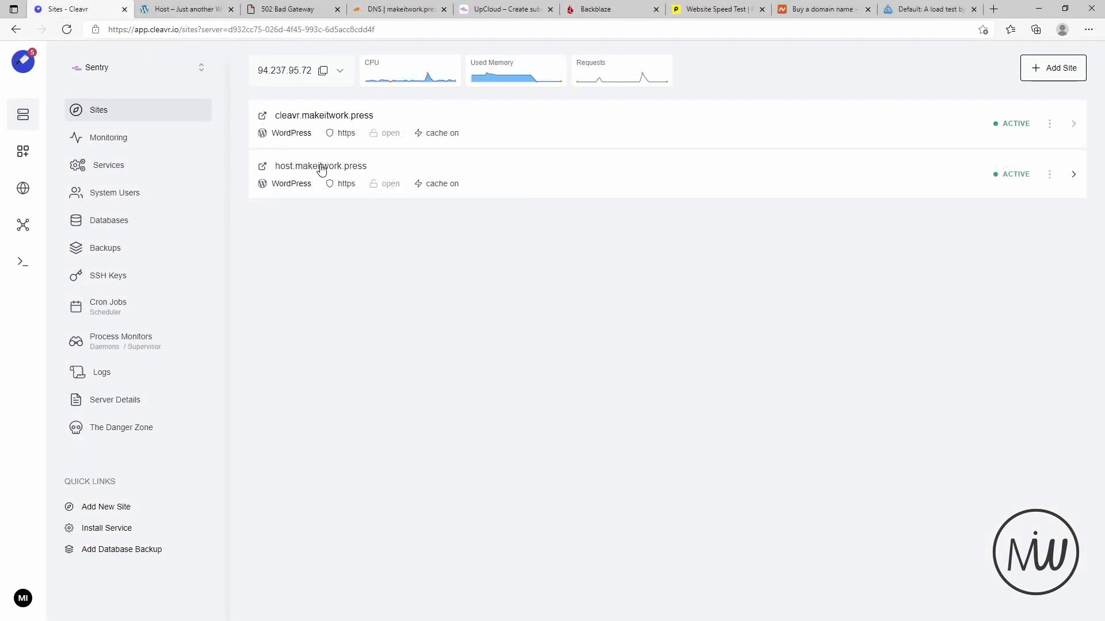
- Open host.makeitwork.press and go to its Authentication access-restriction settings
left_click(320, 166)
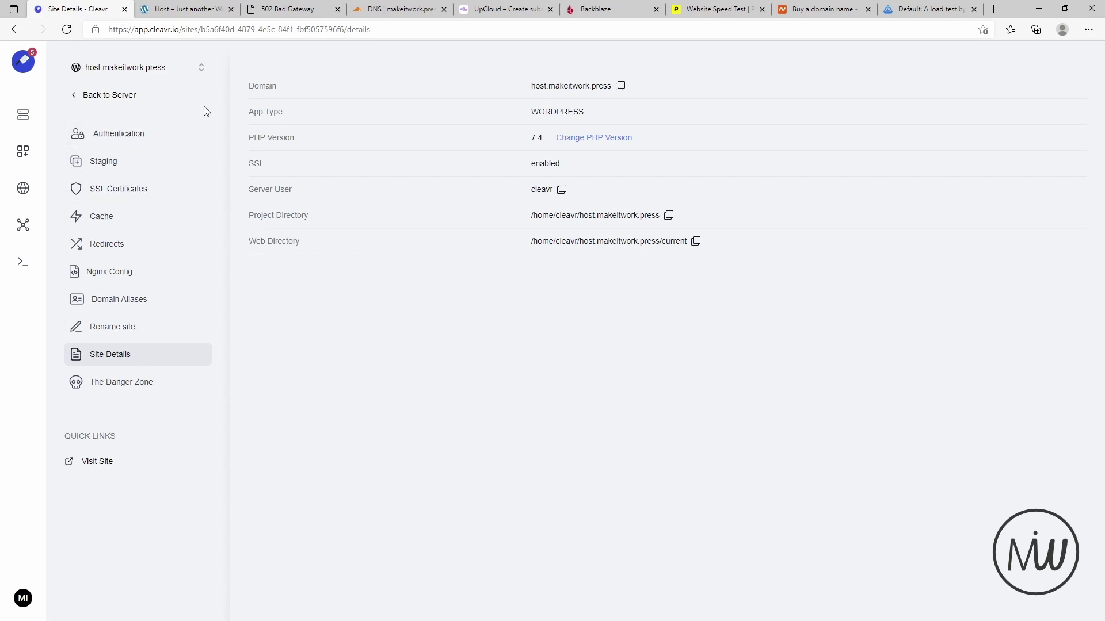
left_click(133, 137)
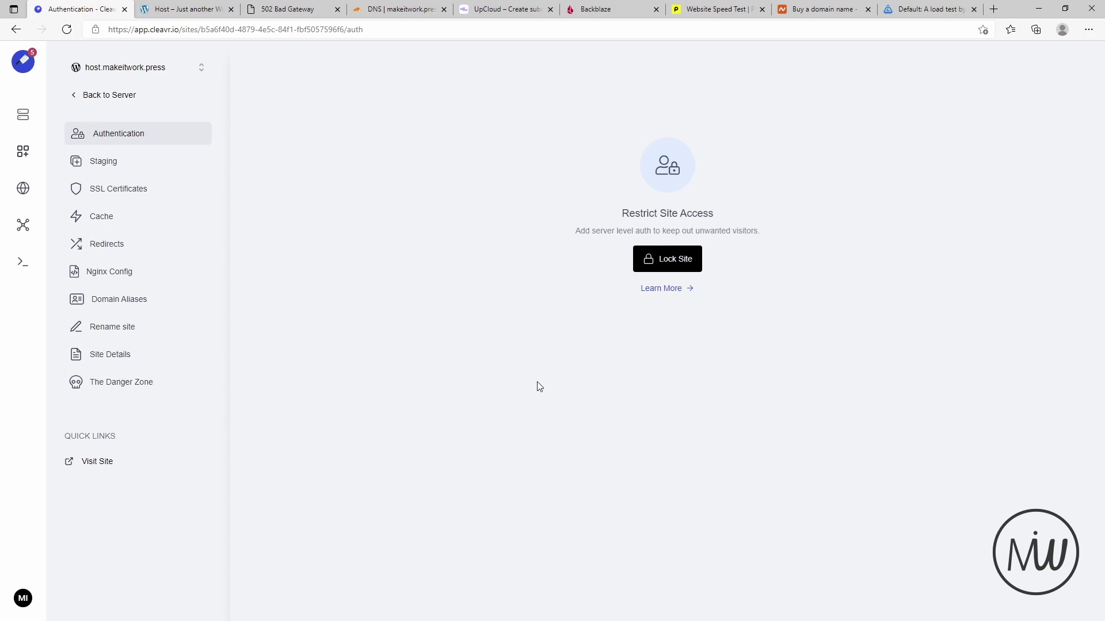
- Lock host.makeitwork.press and reload the live site to see the login prompt
left_click(684, 263)
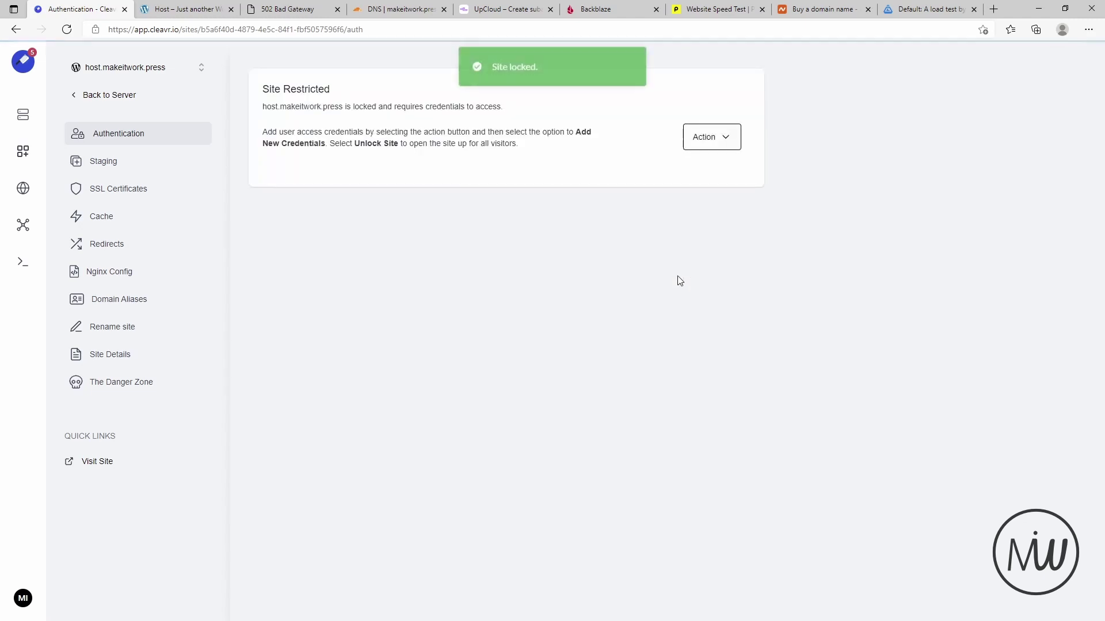
left_click(164, 12)
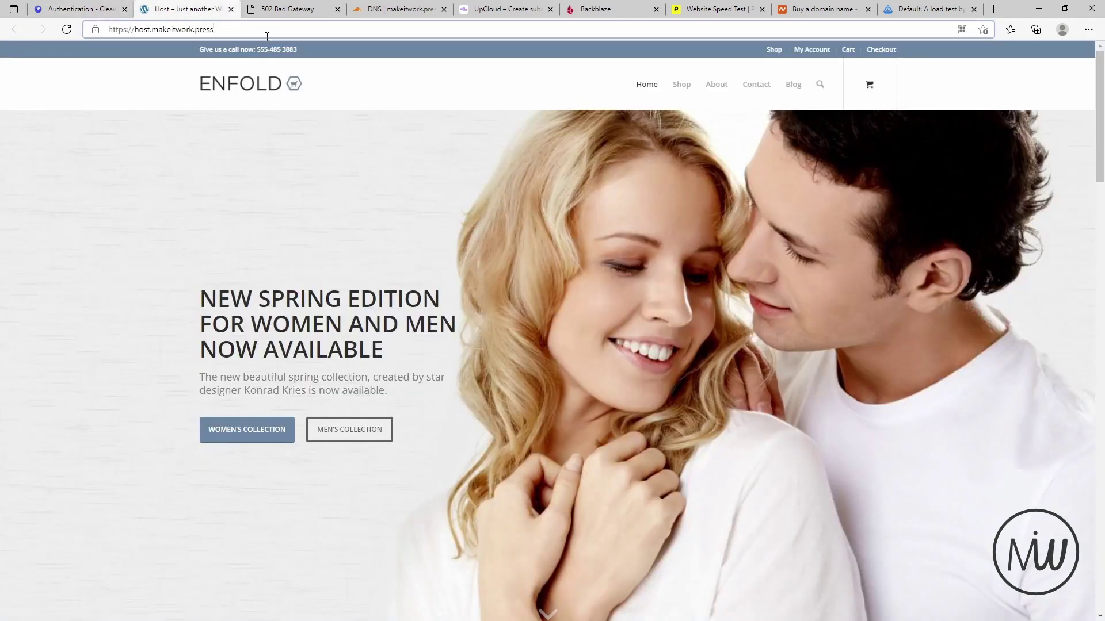
key("F5")
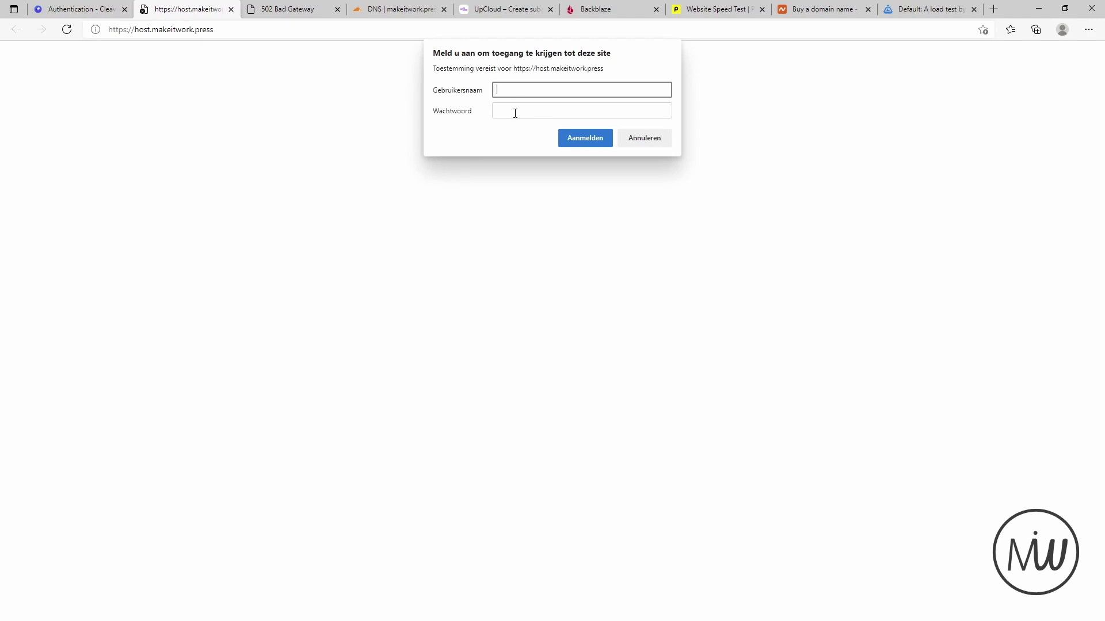
left_click(75, 9)
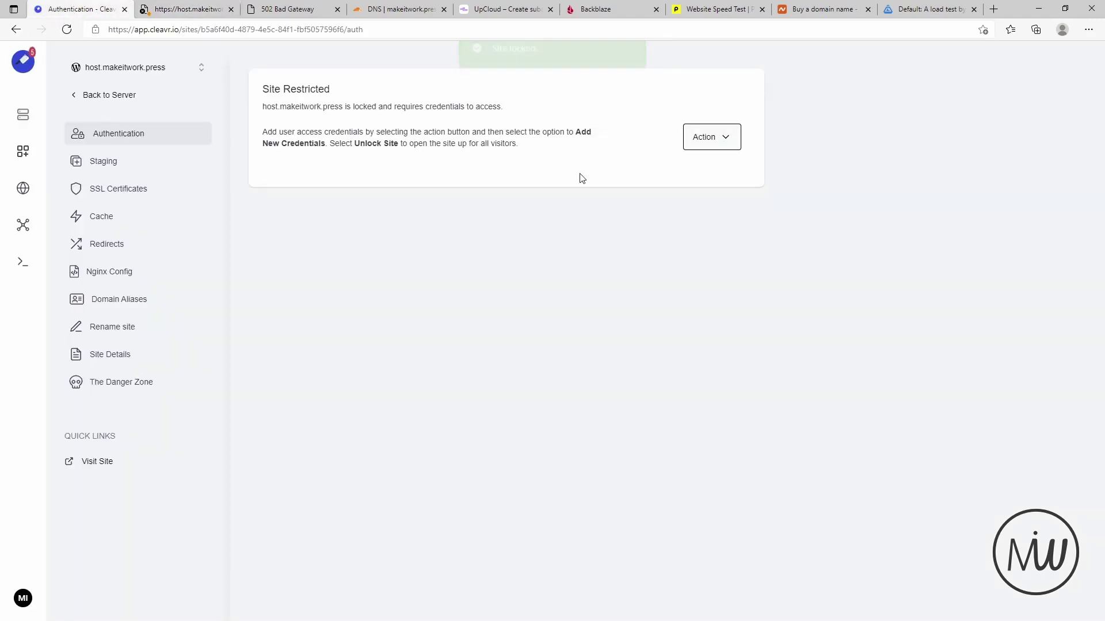
- Unlock the site via Action > Unlock Site, reload to confirm it's open, then open Staging
left_click(716, 140)
left_click(671, 164)
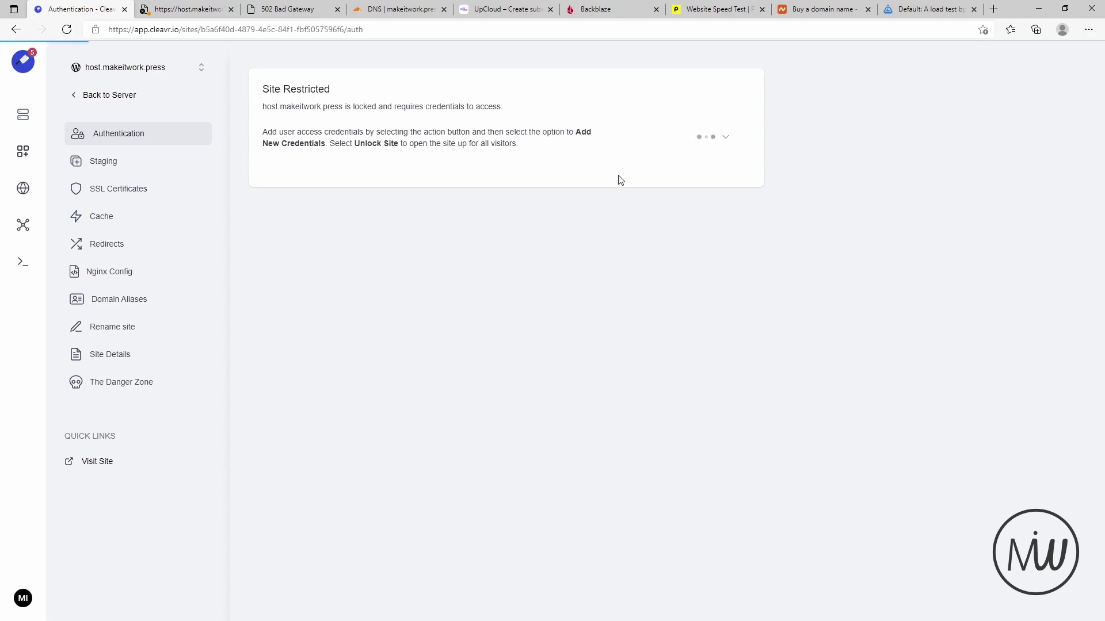
left_click(190, 6)
left_click(67, 29)
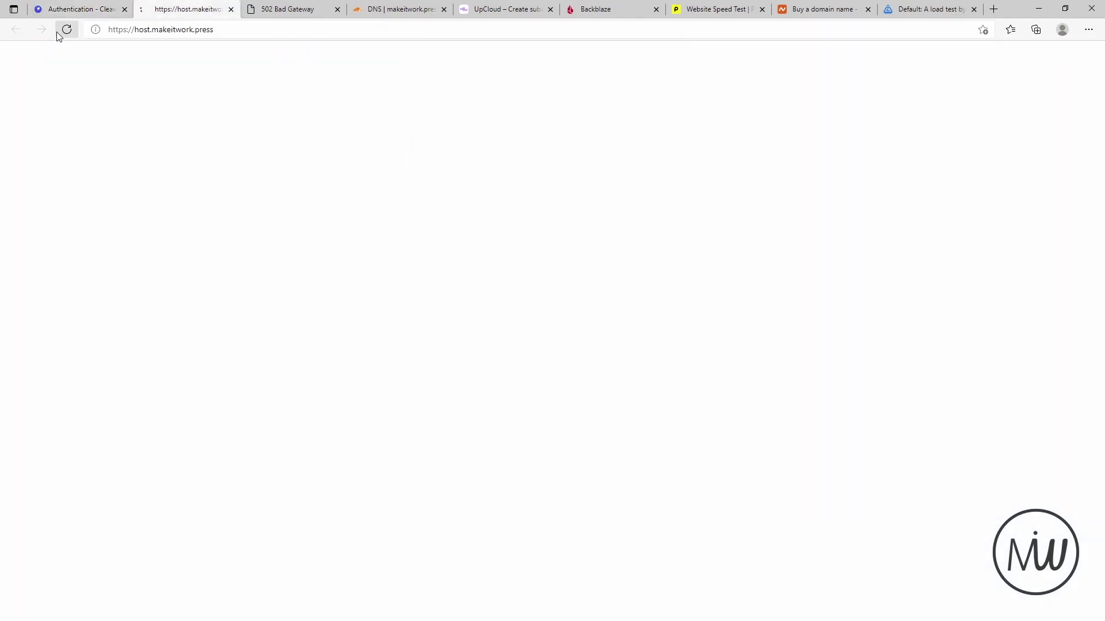
left_click(84, 10)
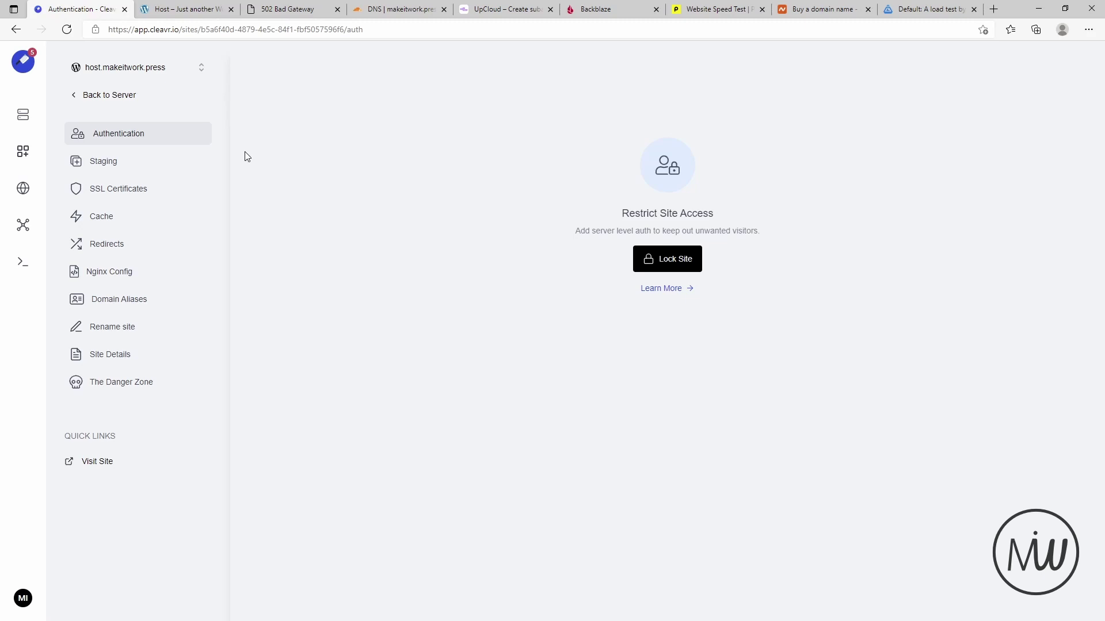
left_click(104, 166)
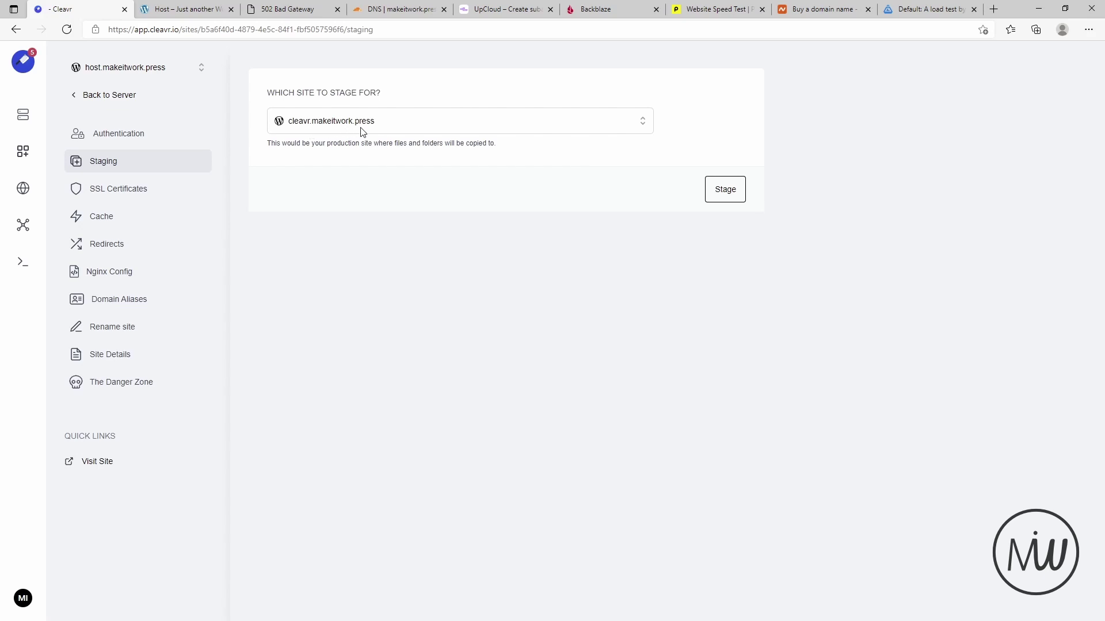
- Set cleavr.makeitwork.press as the staging production site, look at the post-sync script, then view SSL certificates
left_click(726, 199)
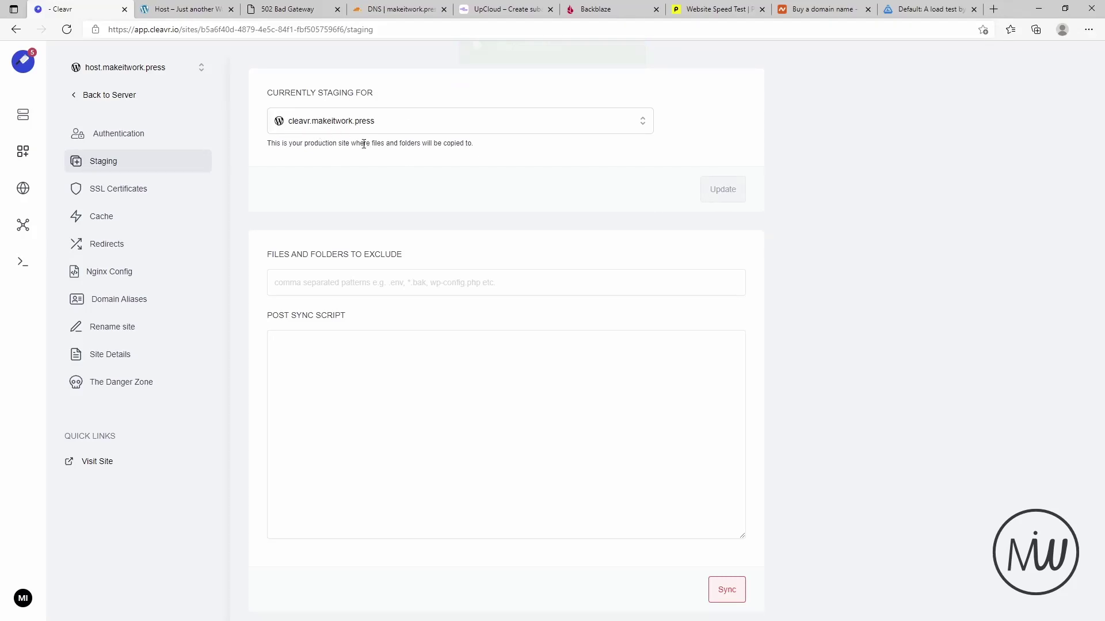
left_click(295, 382)
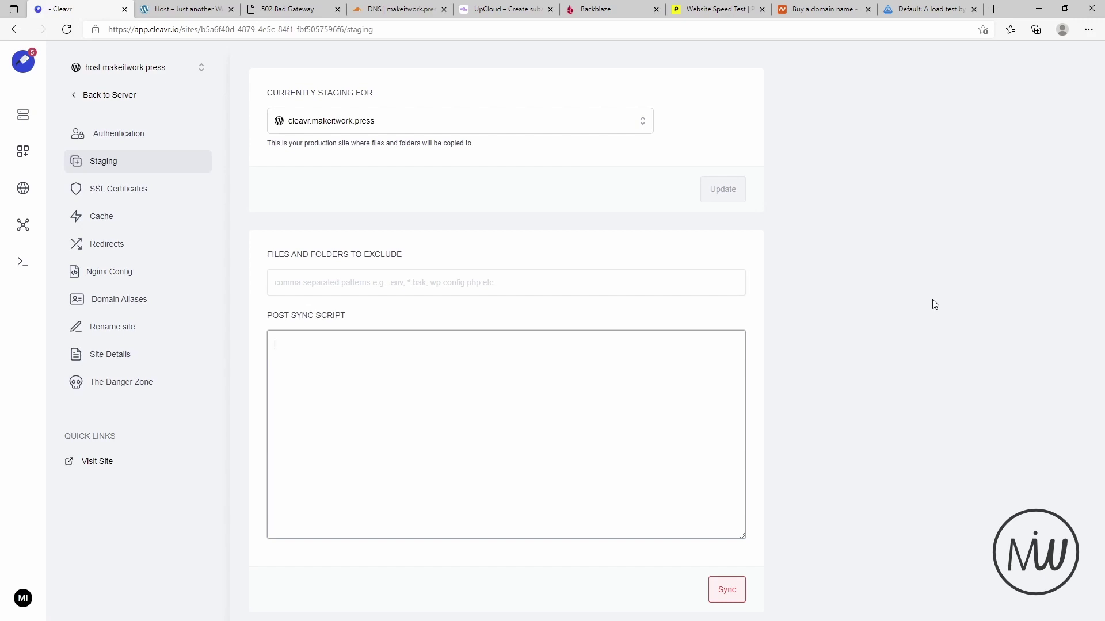
left_click(122, 190)
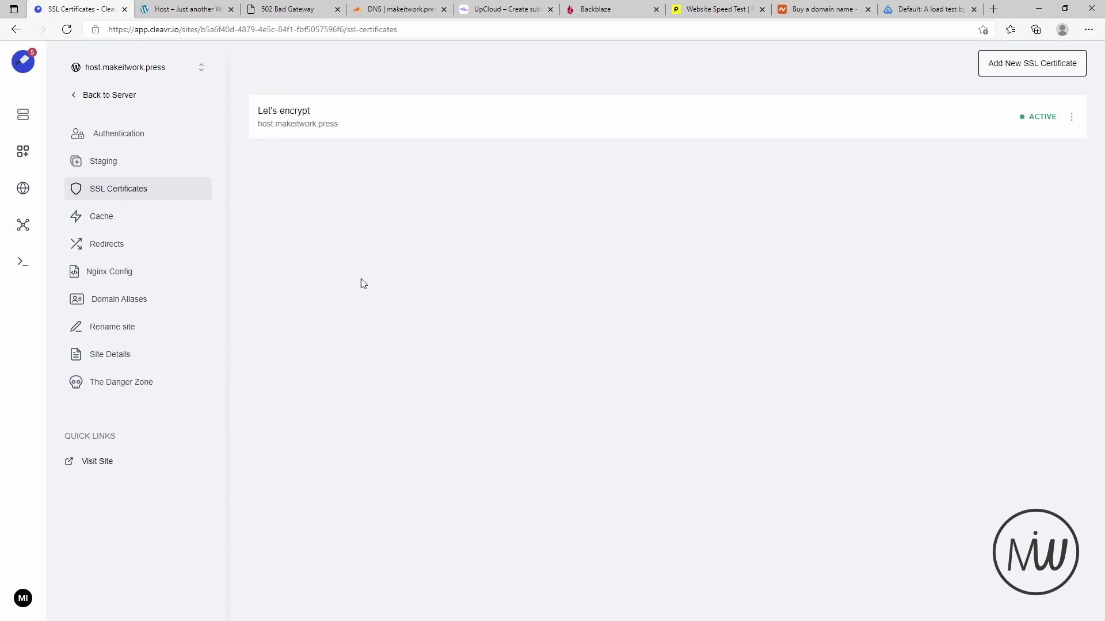
- Look at the SSL certificate types without adding one, then view the site's NGINX cache settings
left_click(1007, 67)
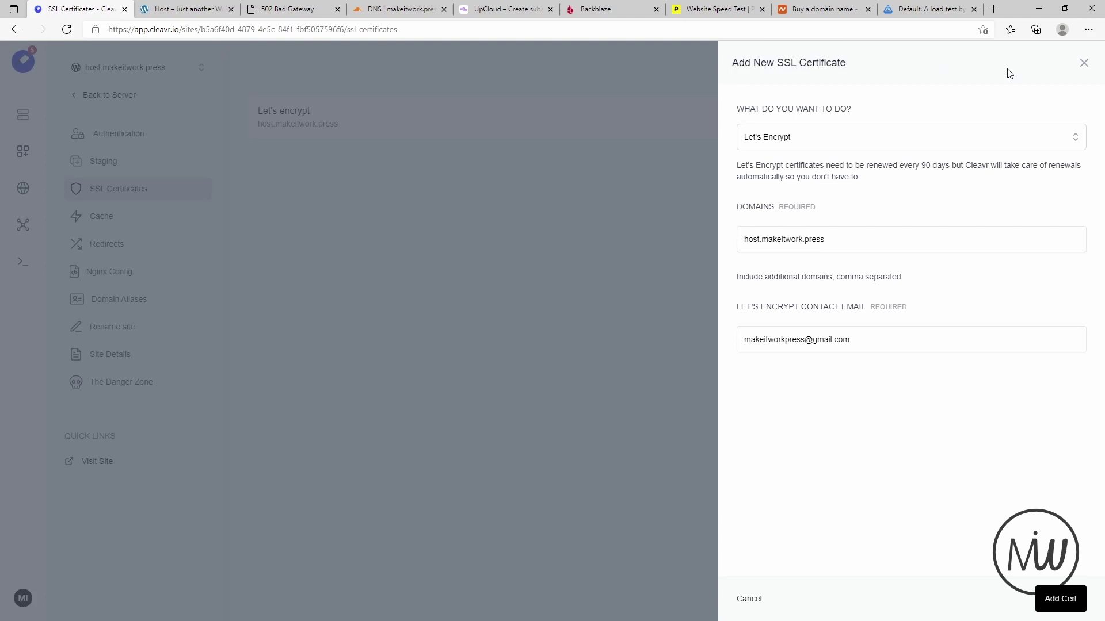
left_click(820, 135)
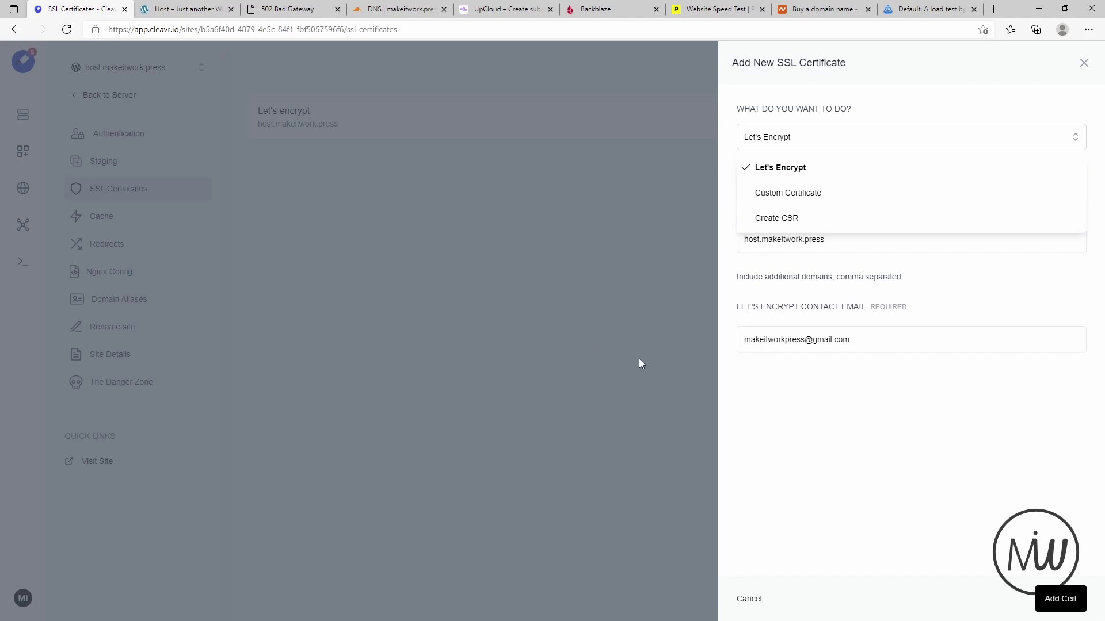
left_click(577, 382)
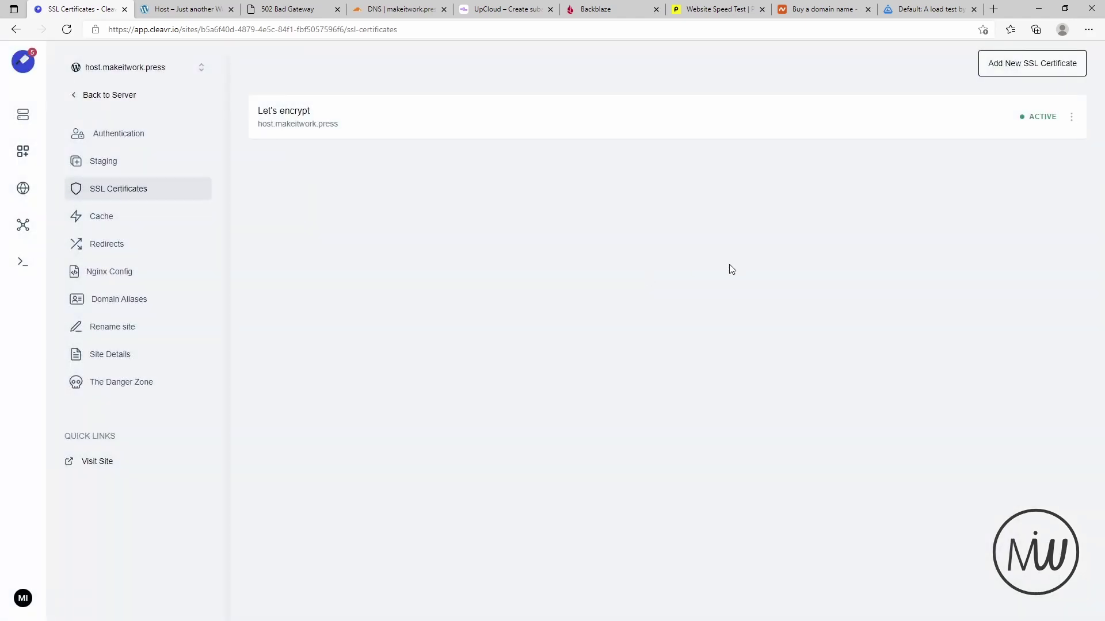
left_click(1038, 70)
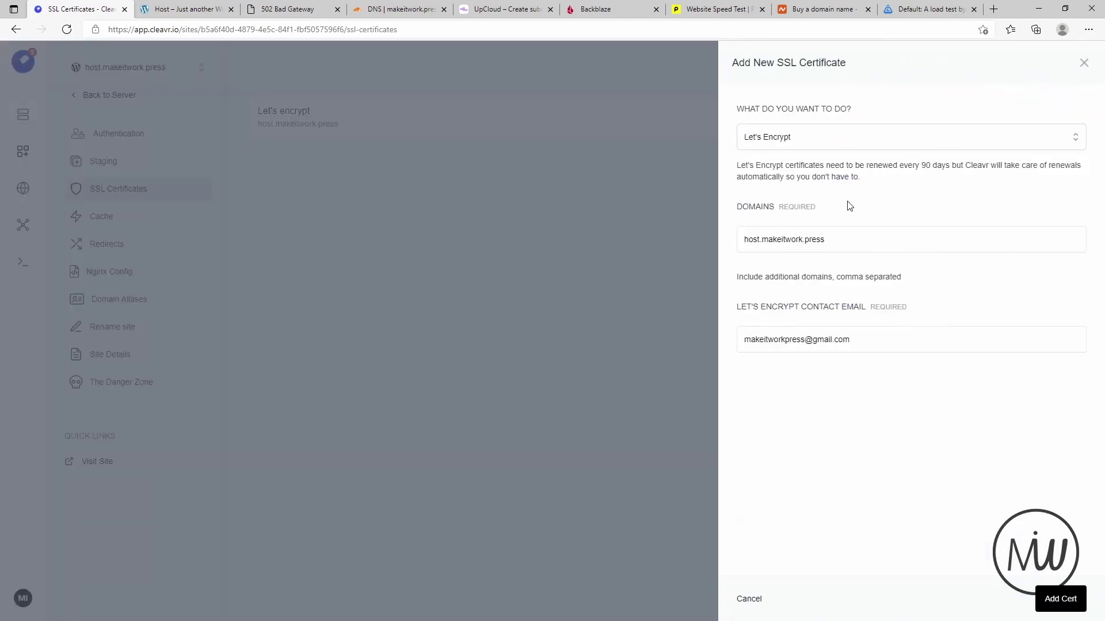
left_click(1084, 63)
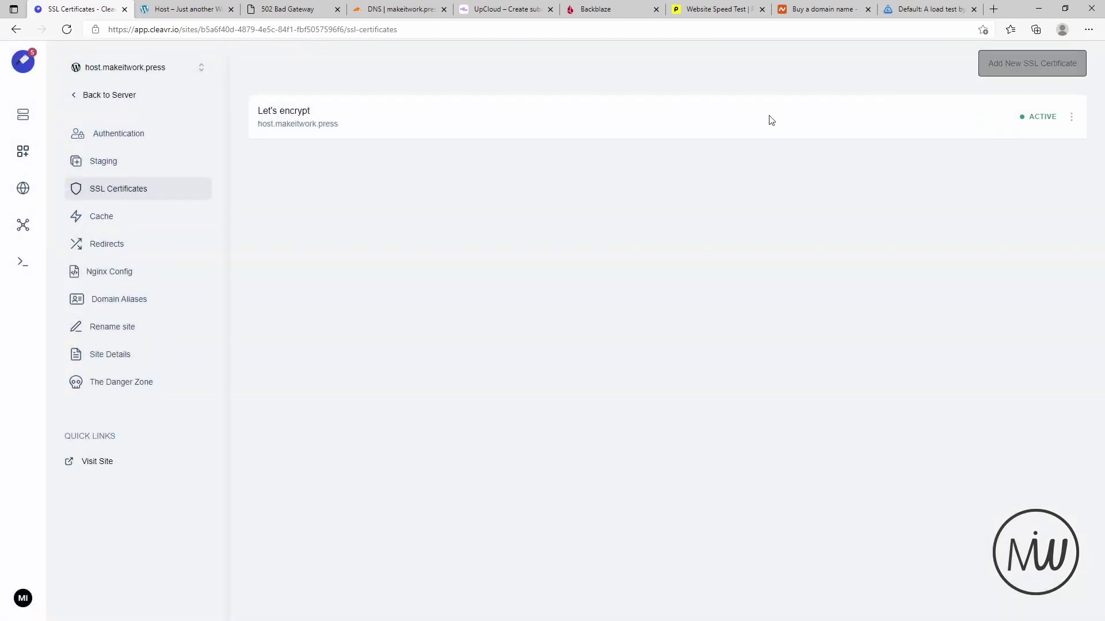
left_click(104, 217)
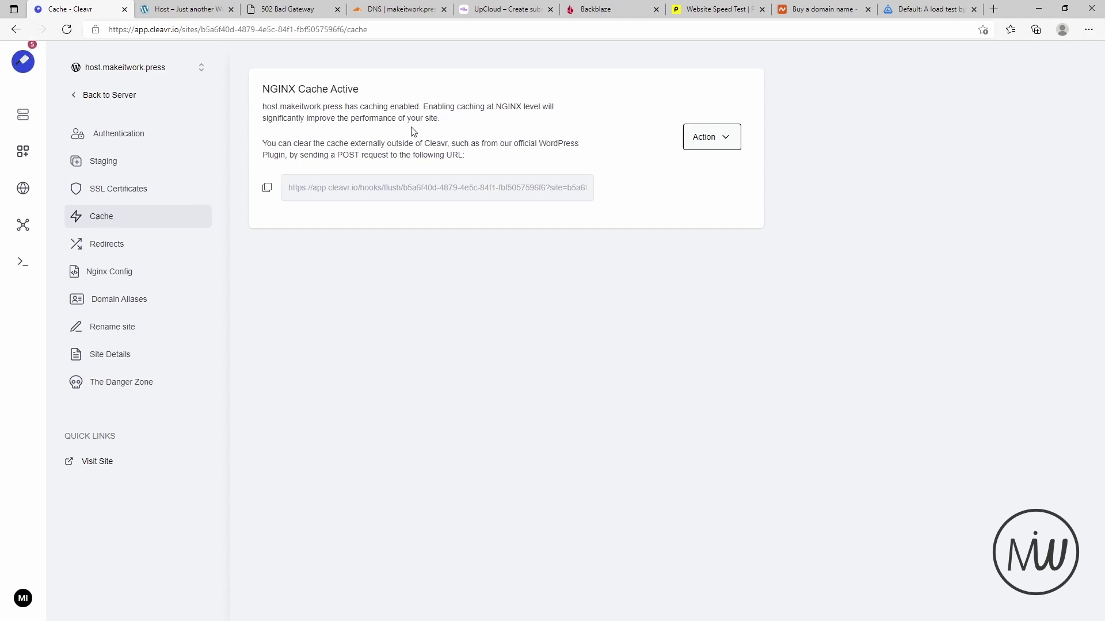
left_click(868, 10)
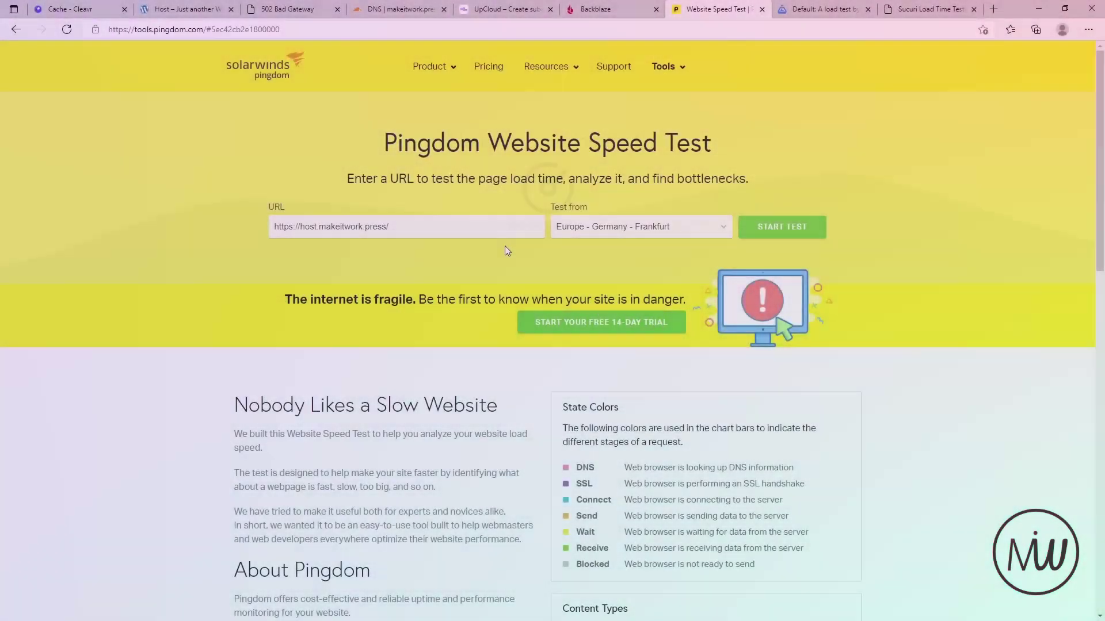
- Start the Pingdom speed test and a Sucuri load-time test for host.makeitwork.press
key("Return")
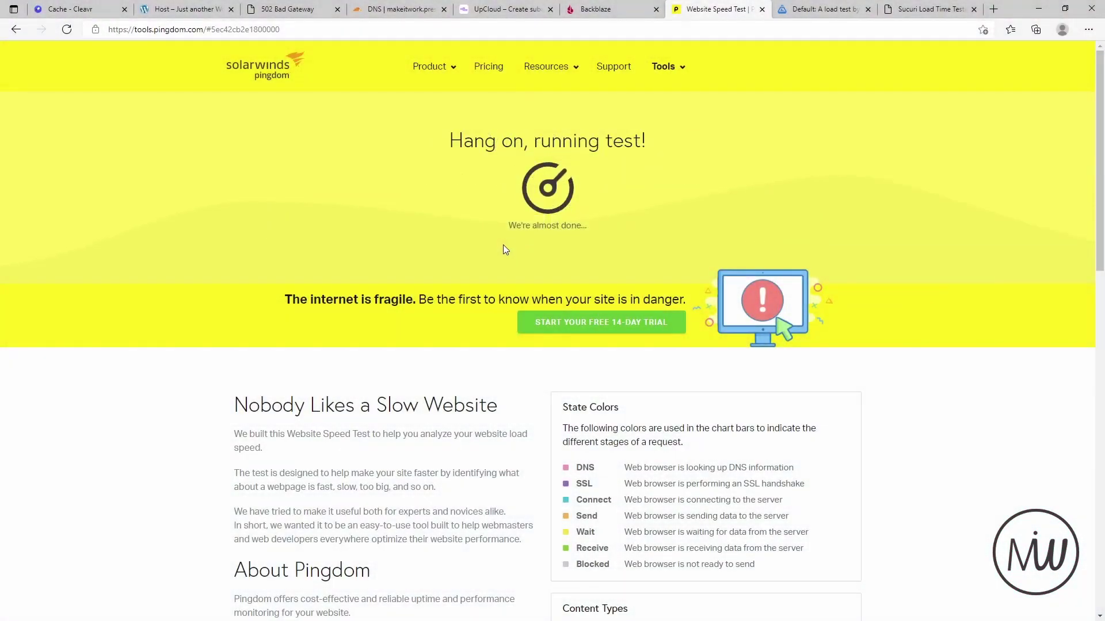
left_click_drag(916, 14, 820, 9)
left_click(378, 155)
type("https://host.makeitwork.press/")
left_click(766, 170)
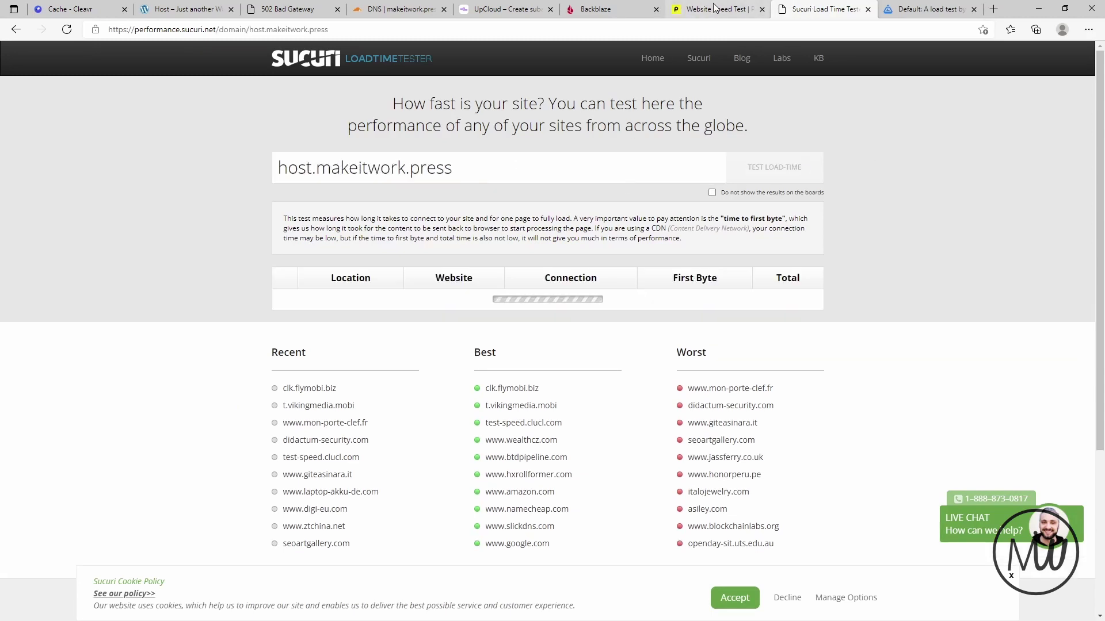
- Review Pingdom's results: grade B 83 with a 649 ms load time
left_click(715, 9)
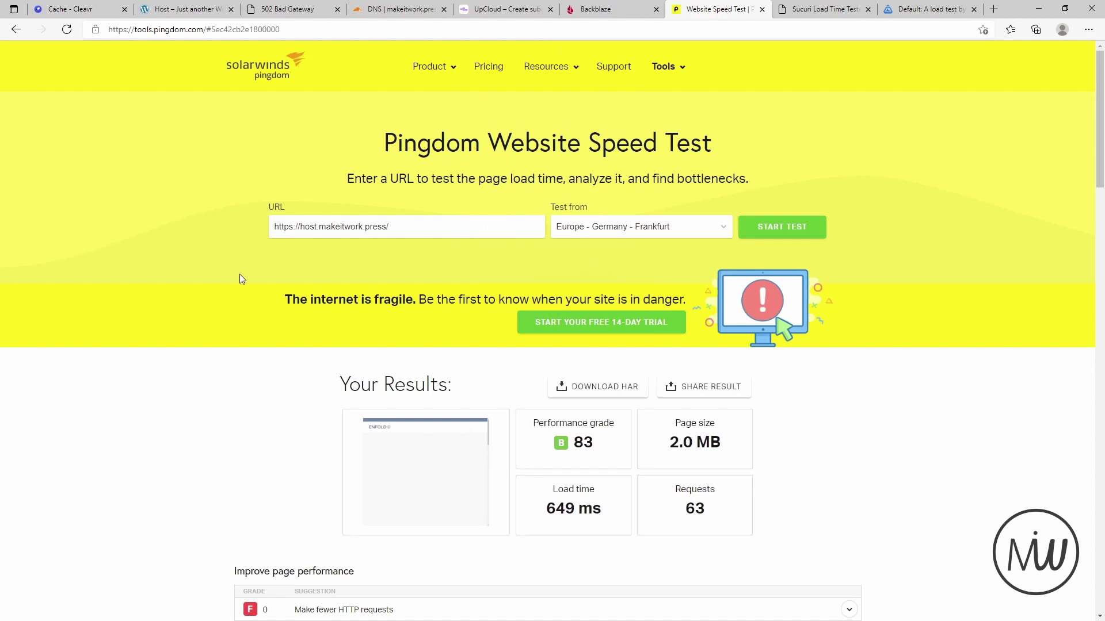
scroll(239, 274, "down", 2)
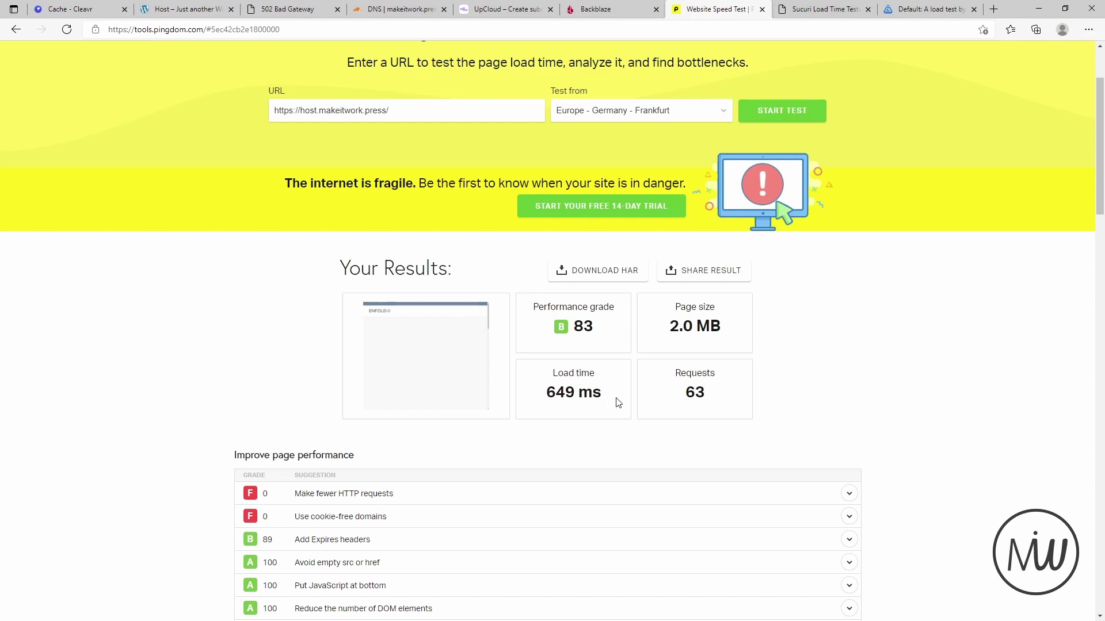
scroll(475, 412, "up", 2)
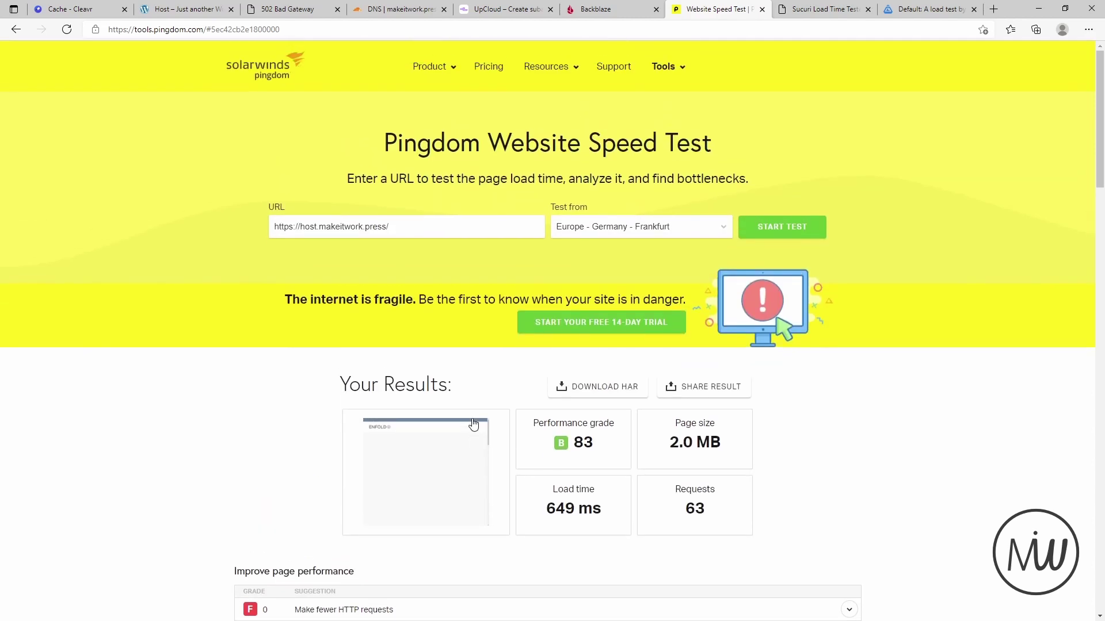
scroll(459, 406, "down", 4)
scroll(424, 348, "up", 2)
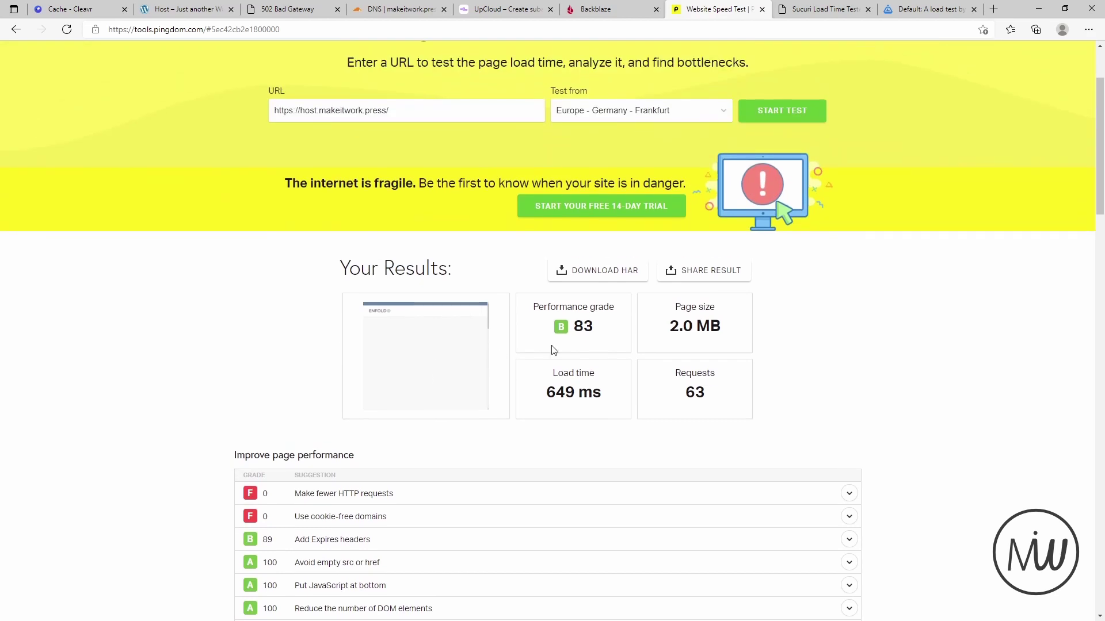
left_click(792, 10)
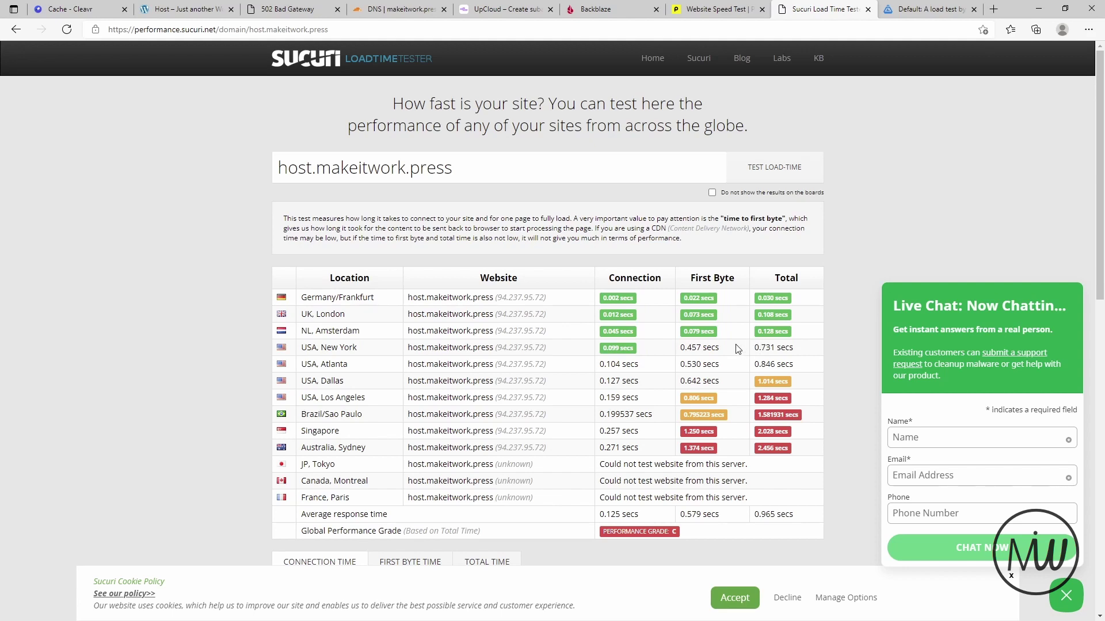
- Review Sucuri's per-location results (grade C, 0.965 s average total), then close the tester
scroll(676, 311, "down", 2)
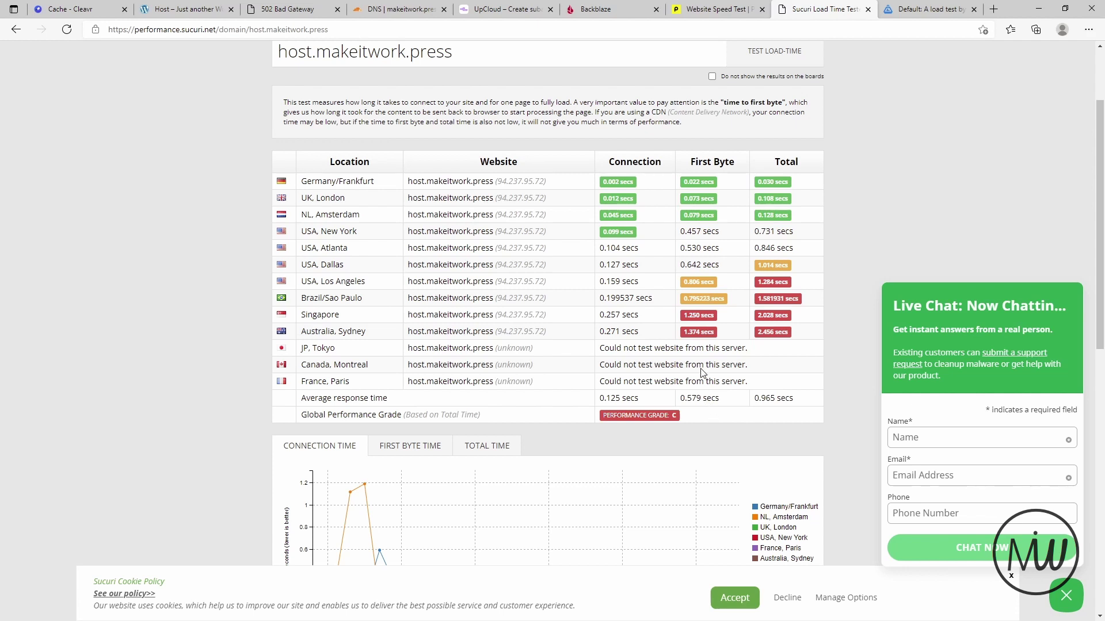
scroll(697, 364, "up", 2)
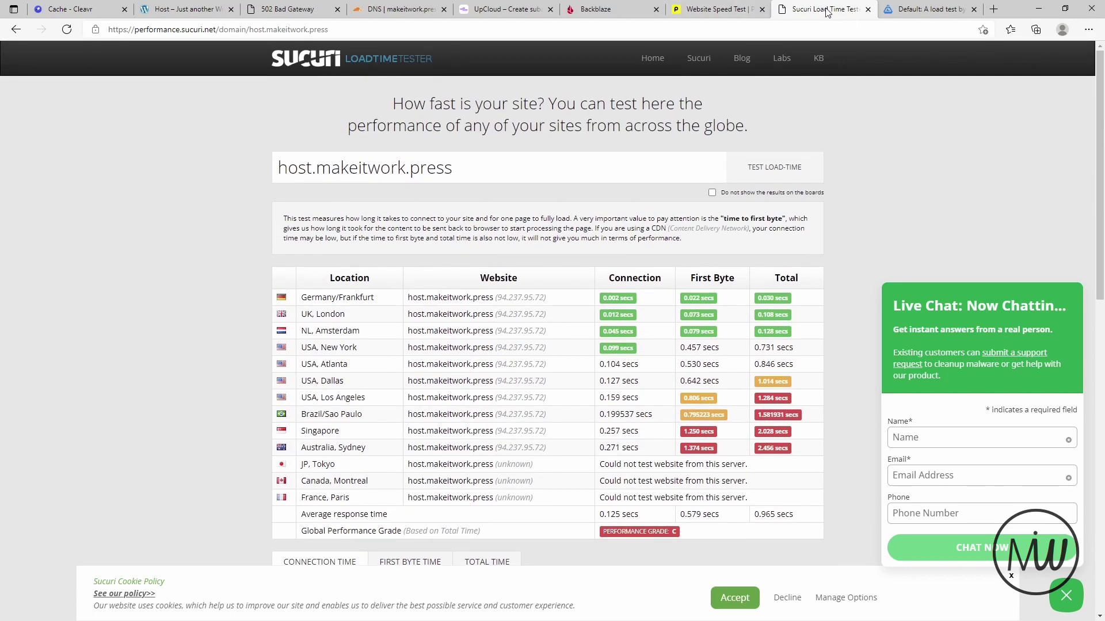
left_click(868, 9)
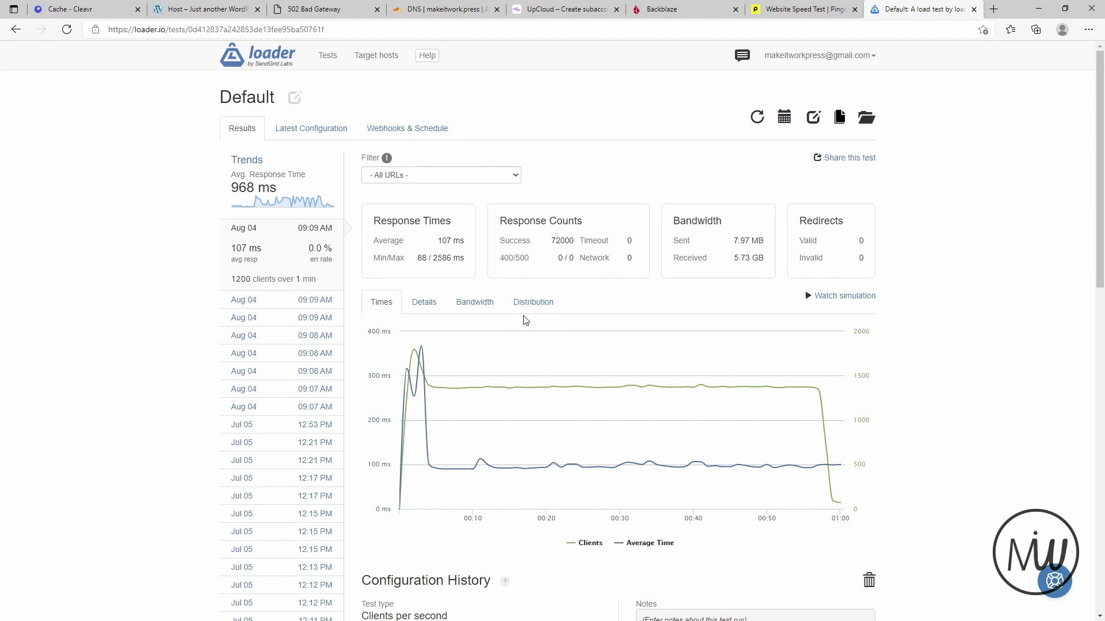
- Open the Default test's edit page: 1200 clients per second for 1 minute
left_click(816, 119)
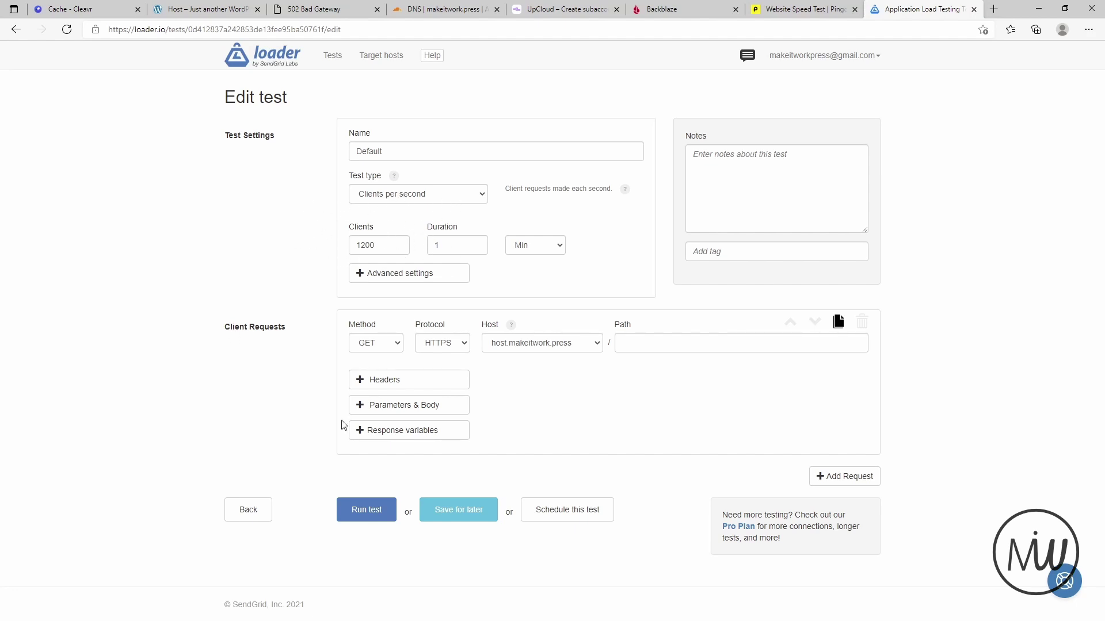
- Rerun the 1200-client load test until it finishes with 72000 responses and 127 ms average
left_click(371, 522)
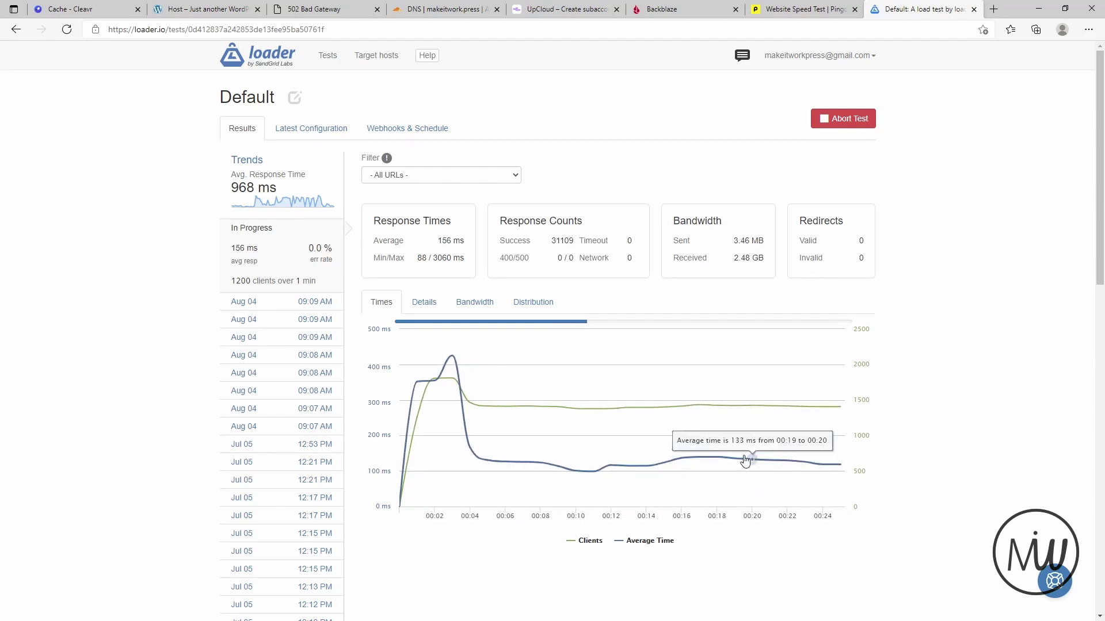
mouse_move(719, 456)
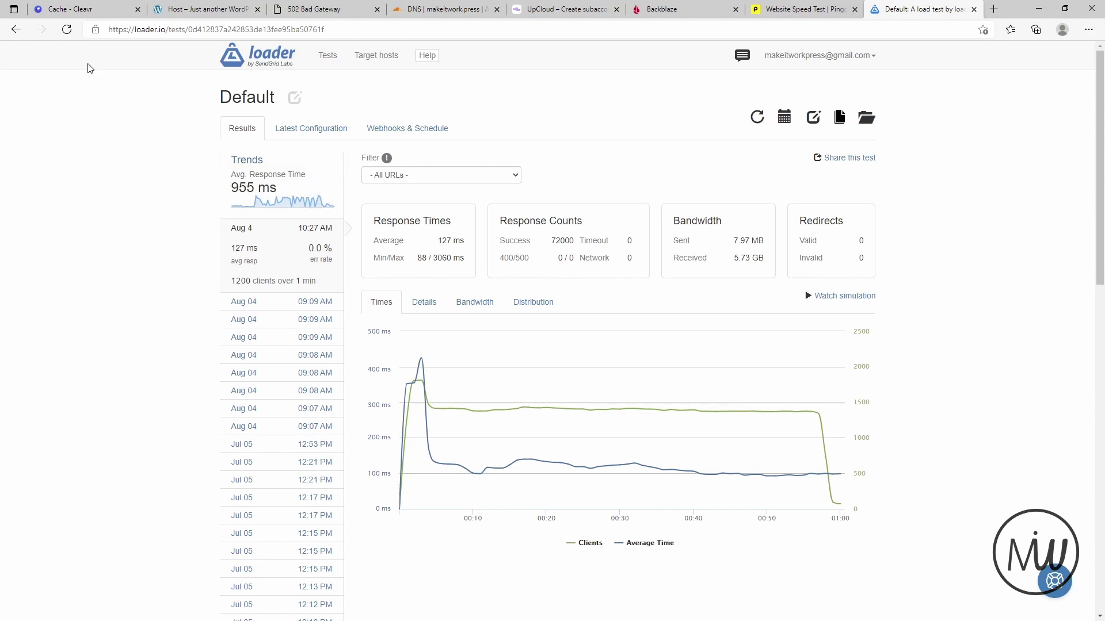
left_click(81, 12)
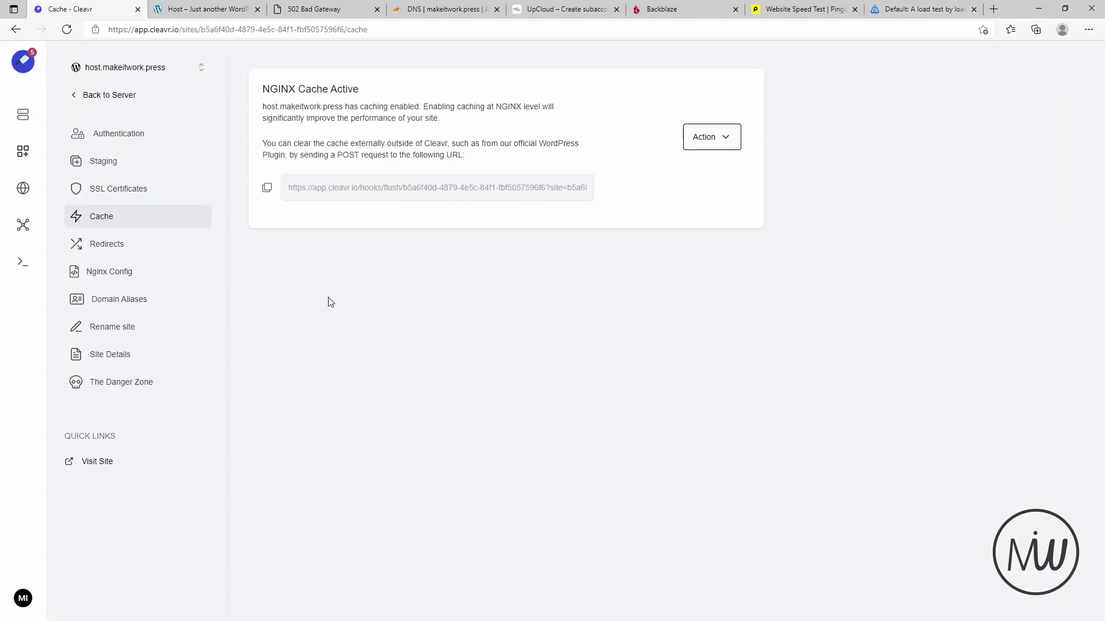
left_click(123, 248)
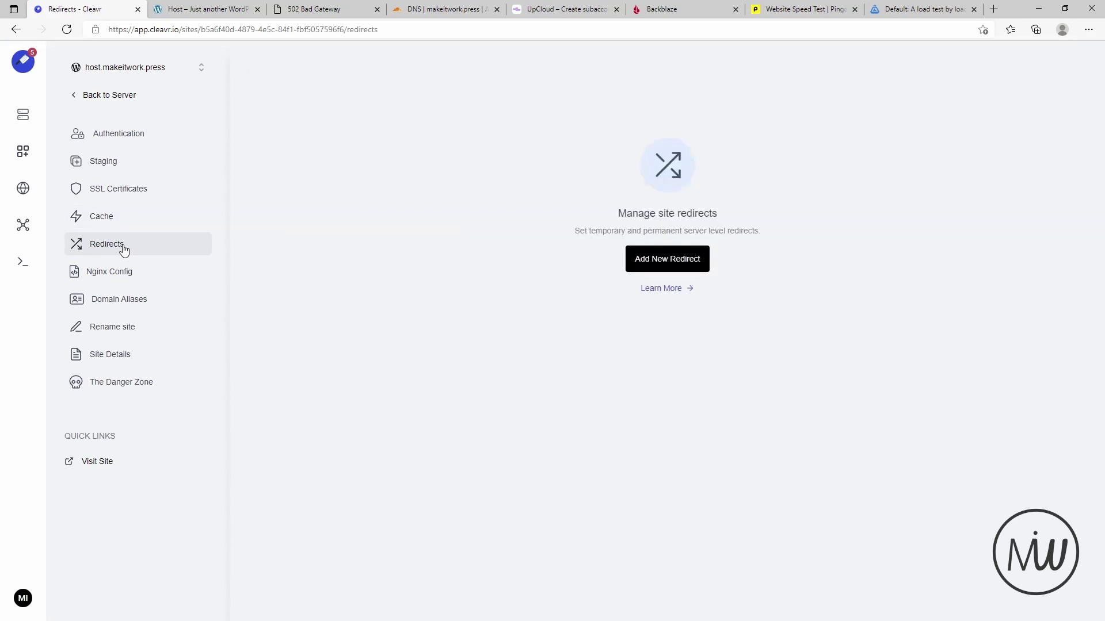
left_click(674, 260)
left_click(825, 132)
type("/en/")
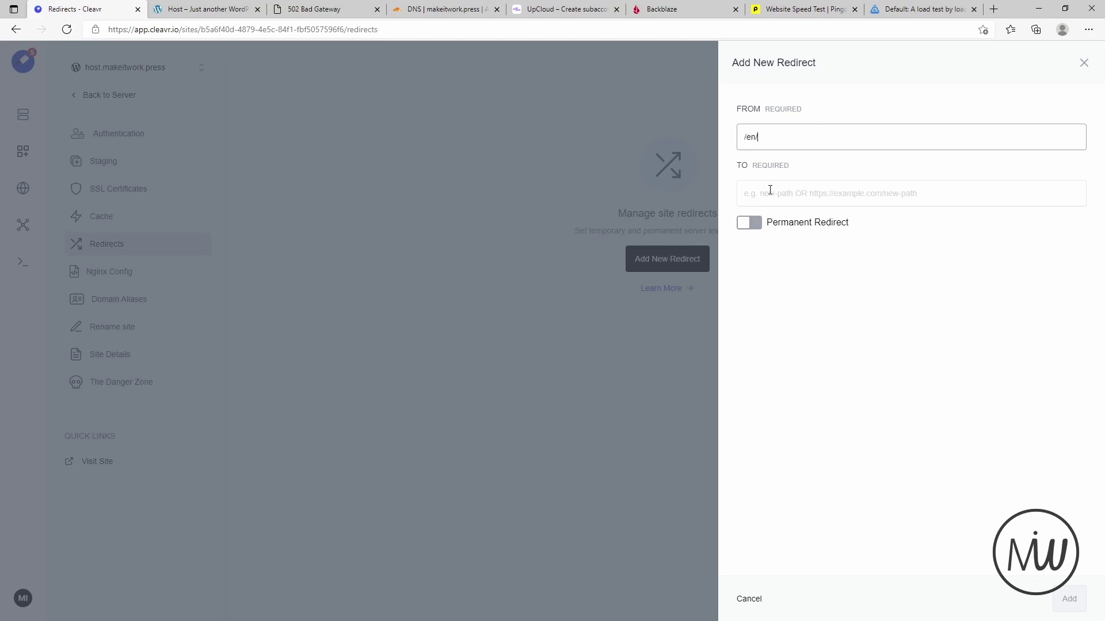
left_click(770, 189)
left_click(216, 10)
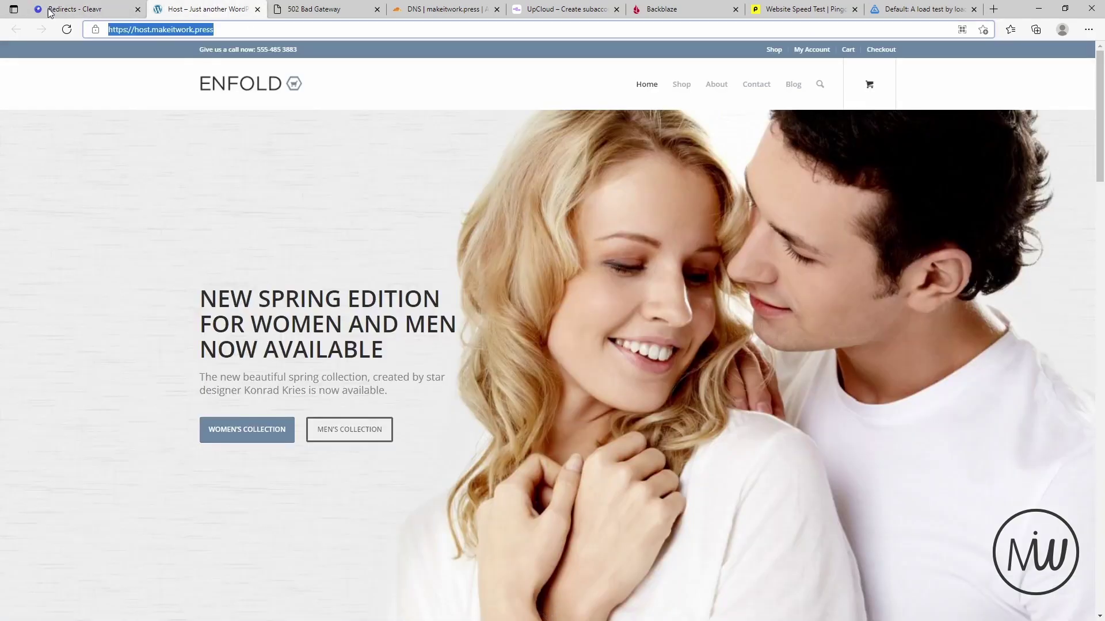
left_click(81, 9)
type("https://host.makeitwork.press/")
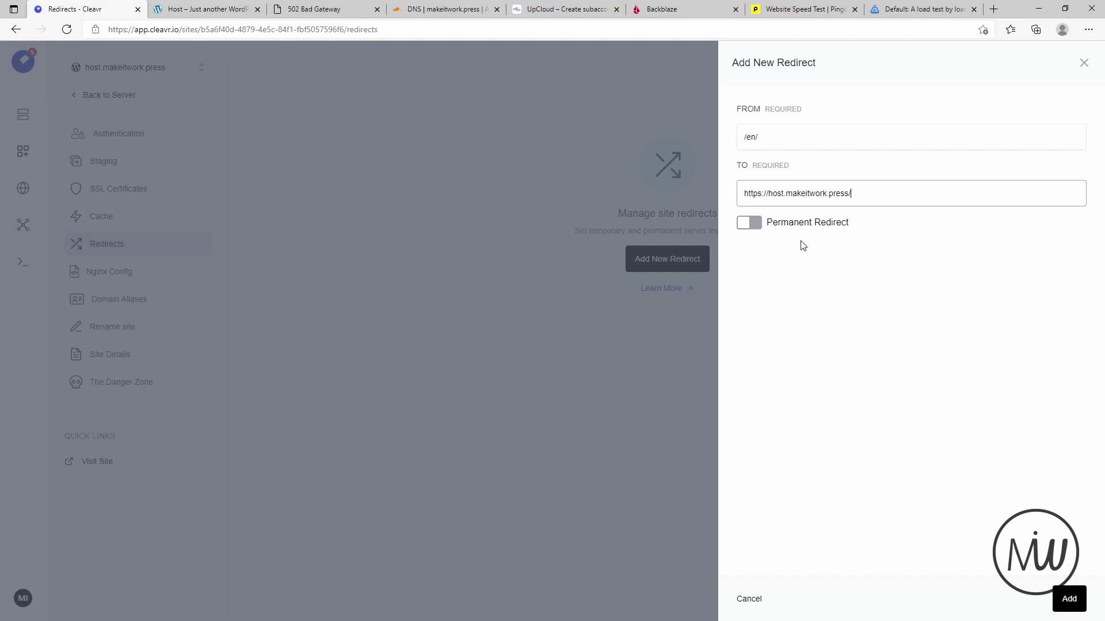
left_click(748, 223)
left_click(1069, 599)
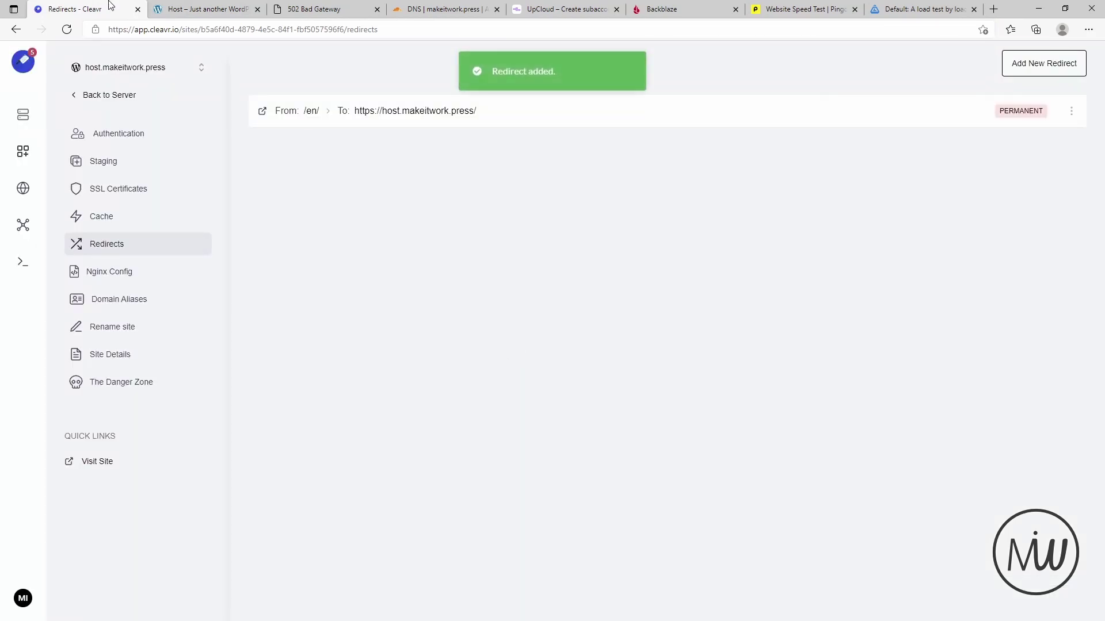
- Test the /en/ address on the live site, then reload the home page
left_click(178, 9)
left_click(239, 31)
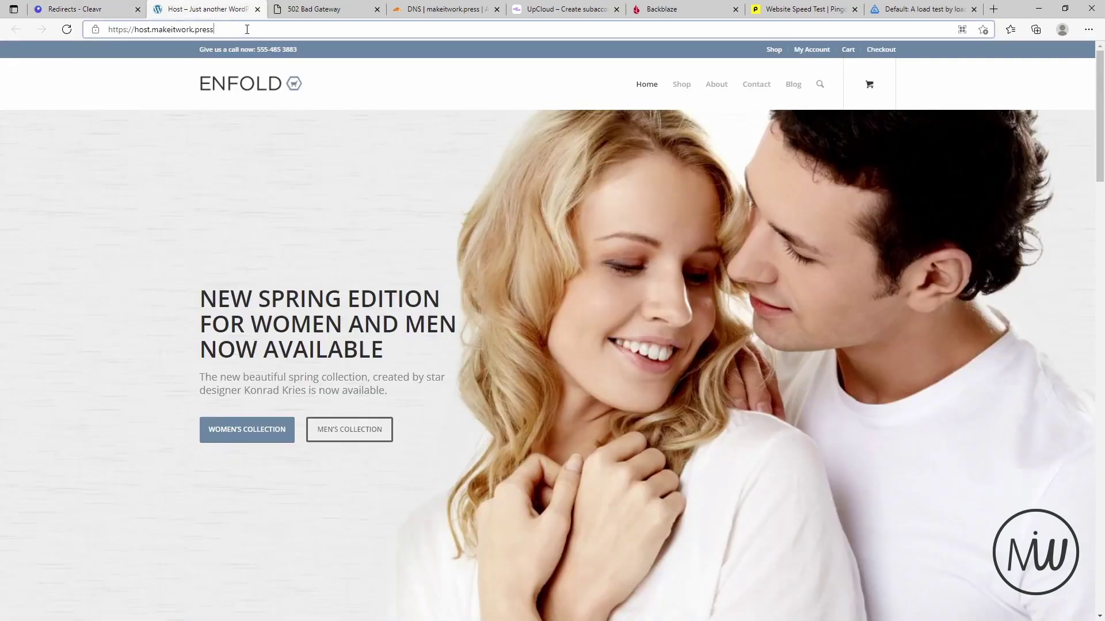
type("/e/n")
key("Return")
left_click(246, 30)
key("BackSpace")
key("BackSpace")
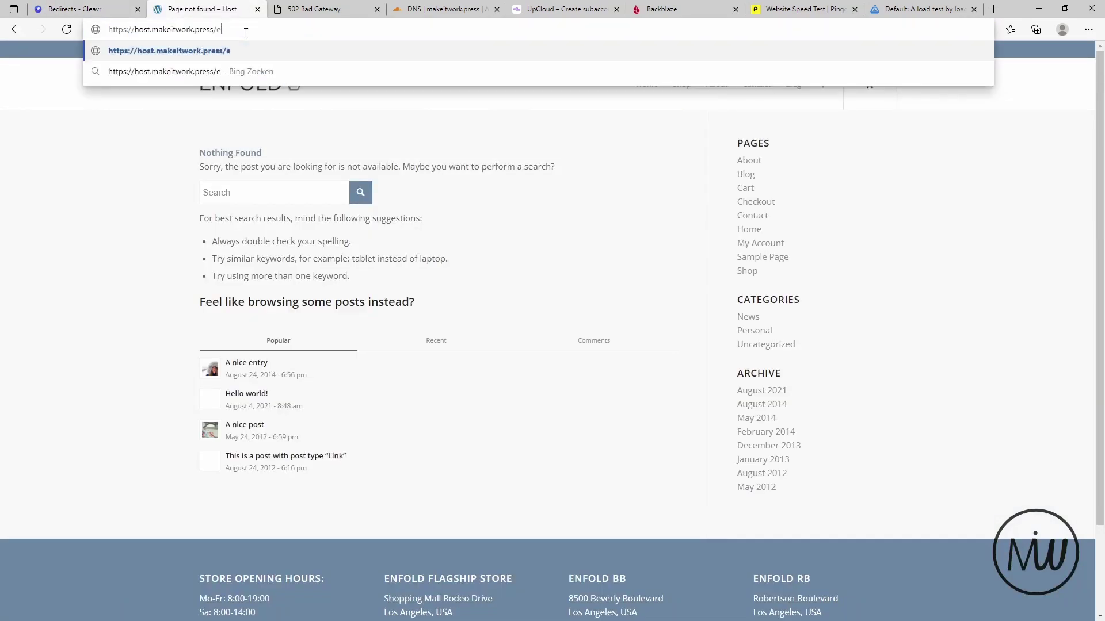
key("BackSpace")
key("Return")
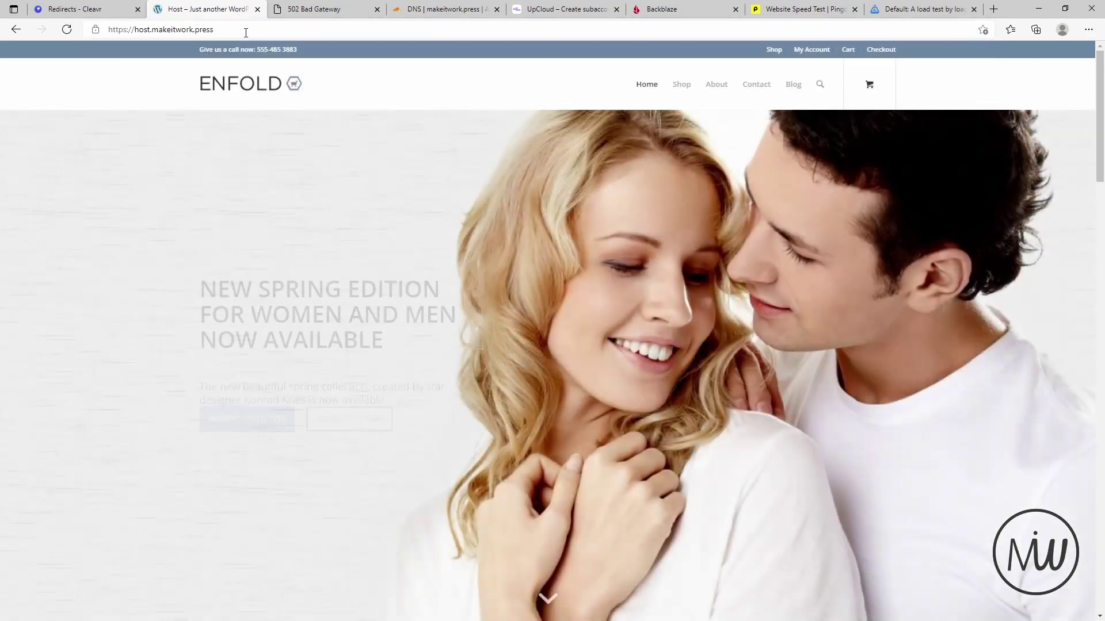
left_click(110, 10)
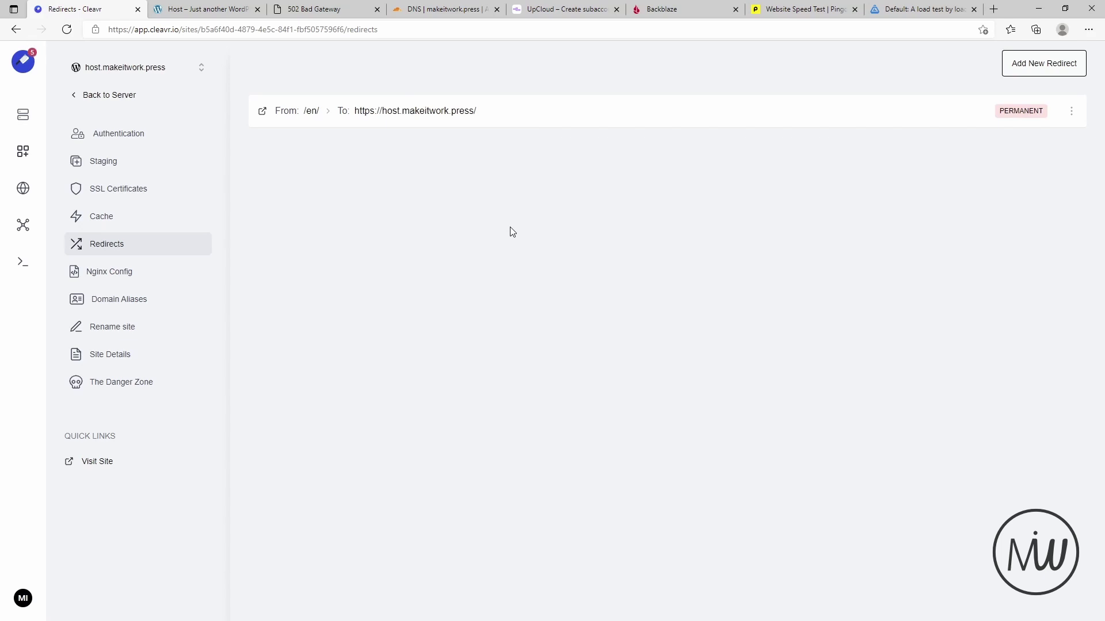
- Read through the site's nginx config, then view its Domain Aliases listing host.makeitwork.press
left_click(128, 275)
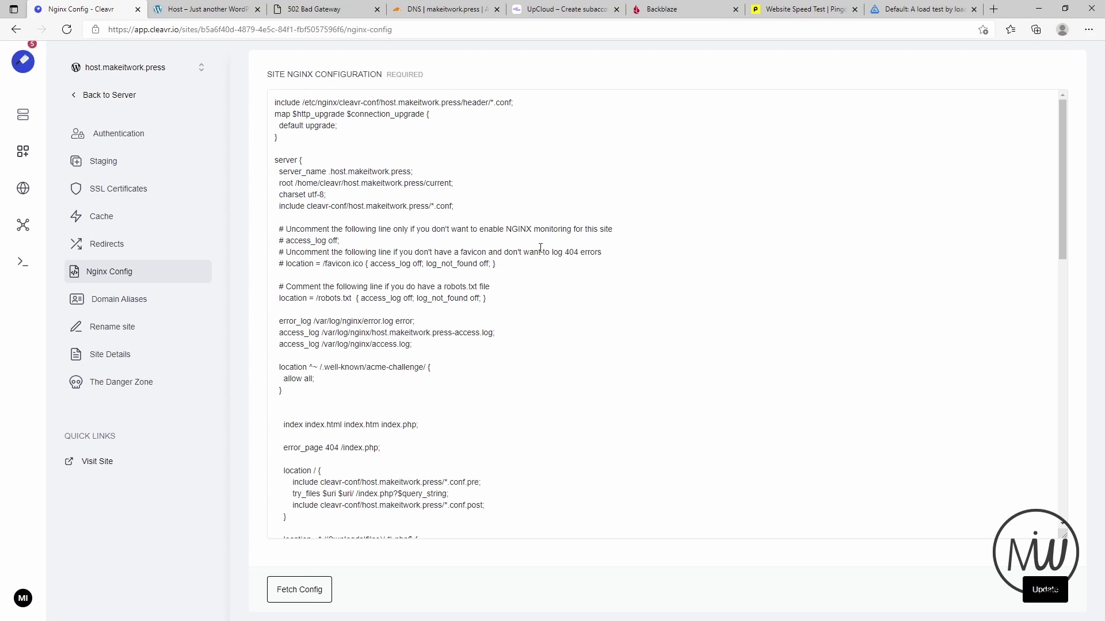
scroll(584, 289, "down", 3)
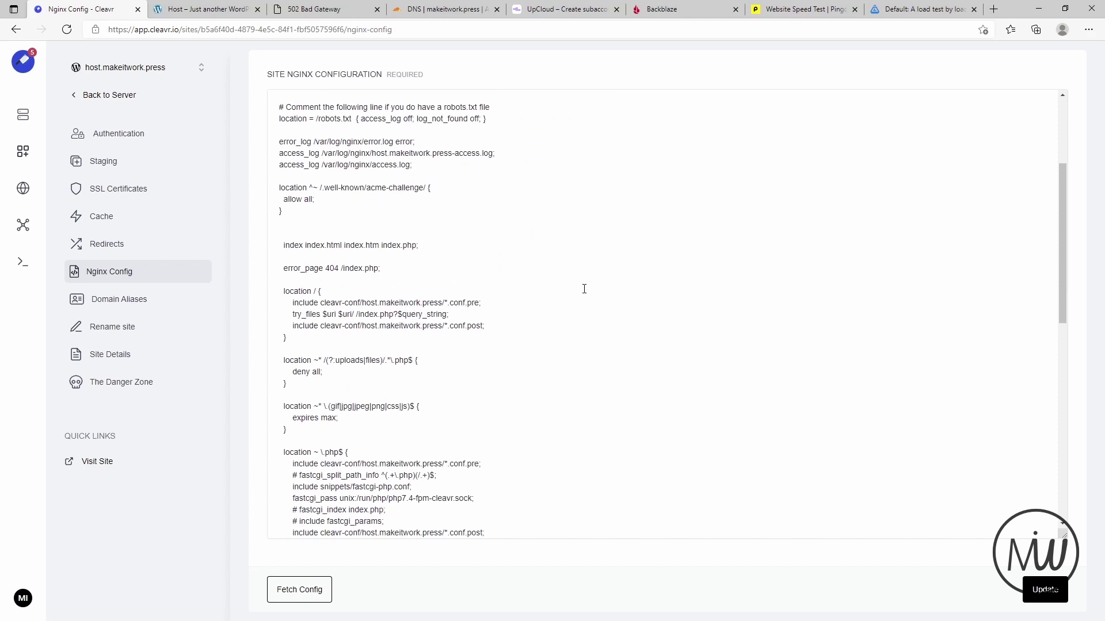
scroll(584, 289, "down", 5)
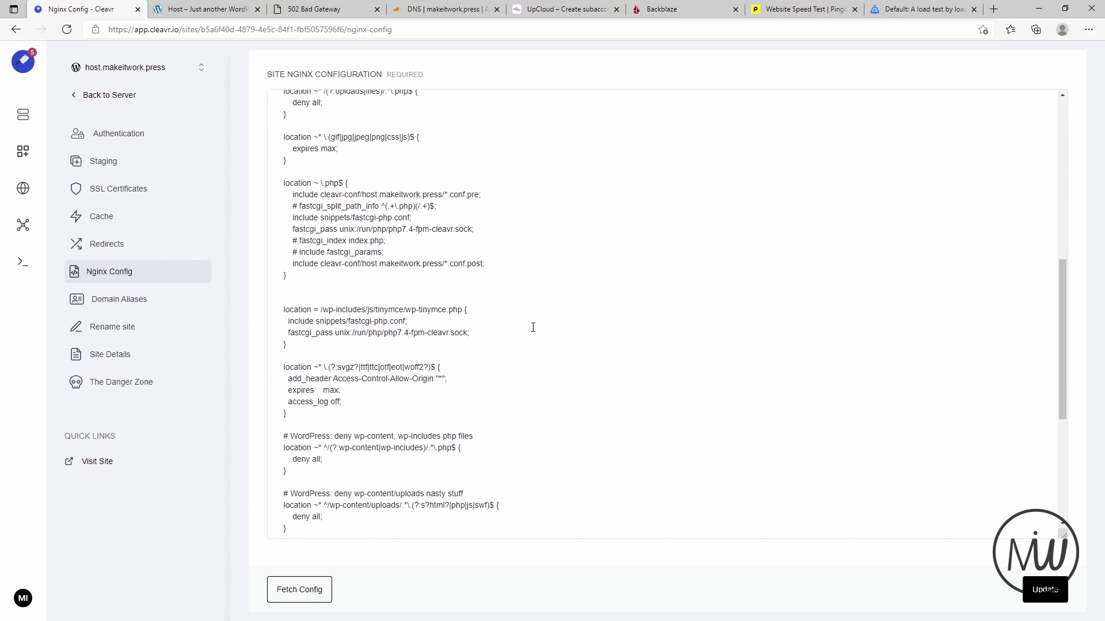
scroll(308, 388, "down", 2)
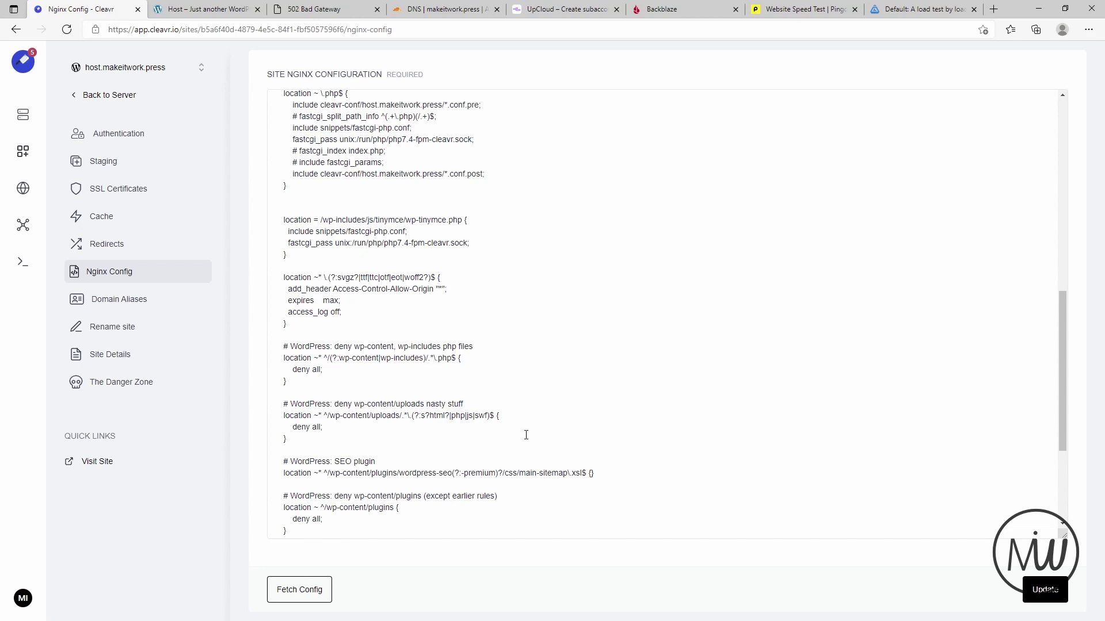
scroll(540, 419, "down", 2)
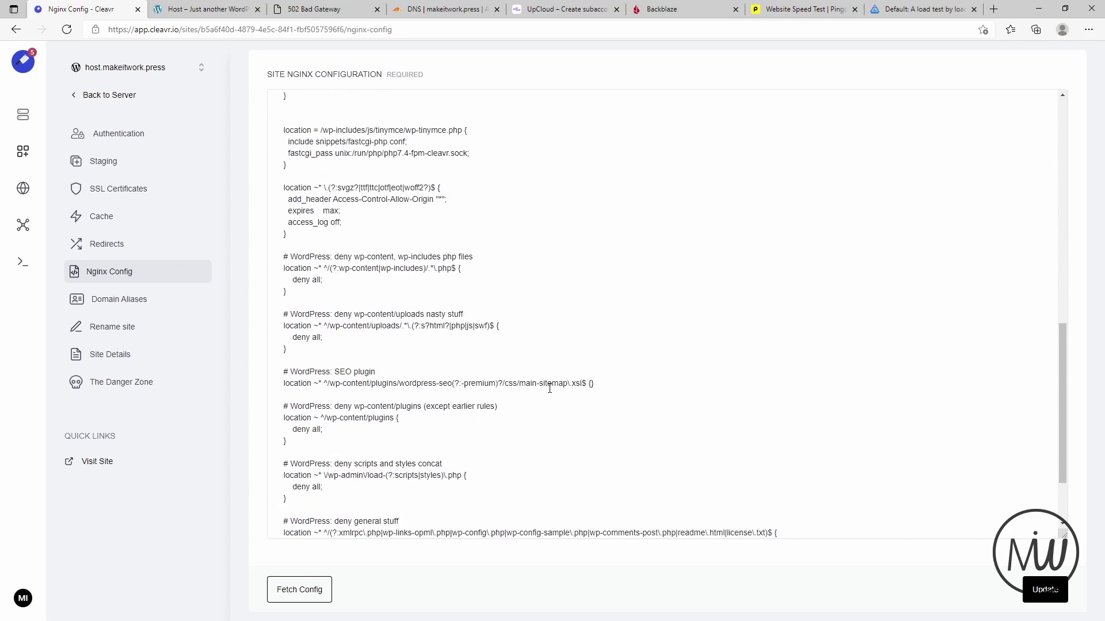
scroll(550, 388, "down", 3)
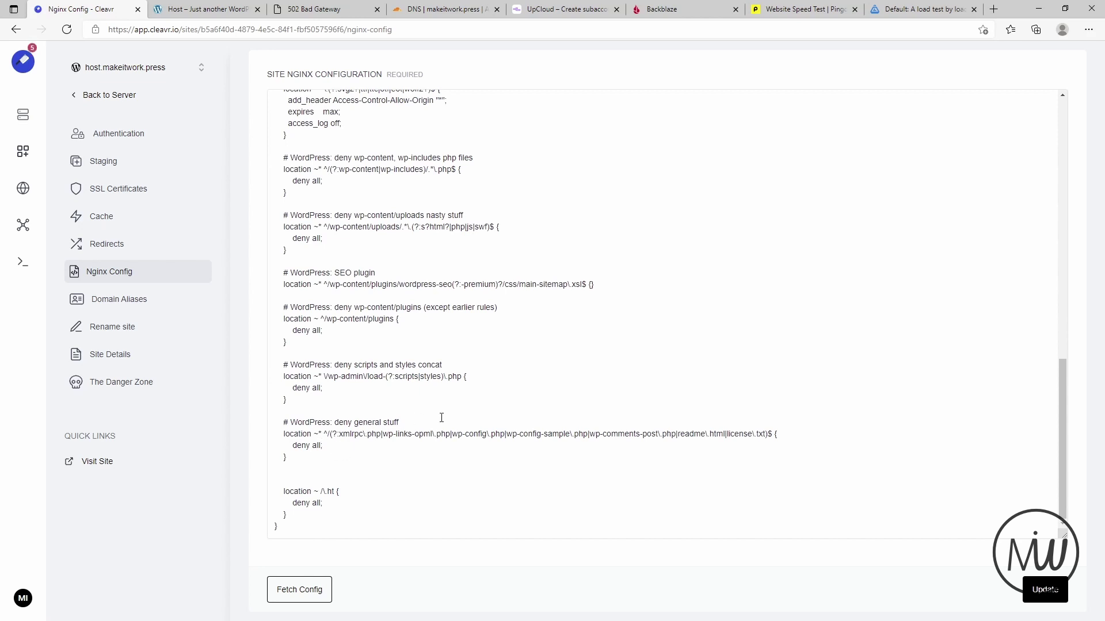
scroll(440, 419, "up", 10)
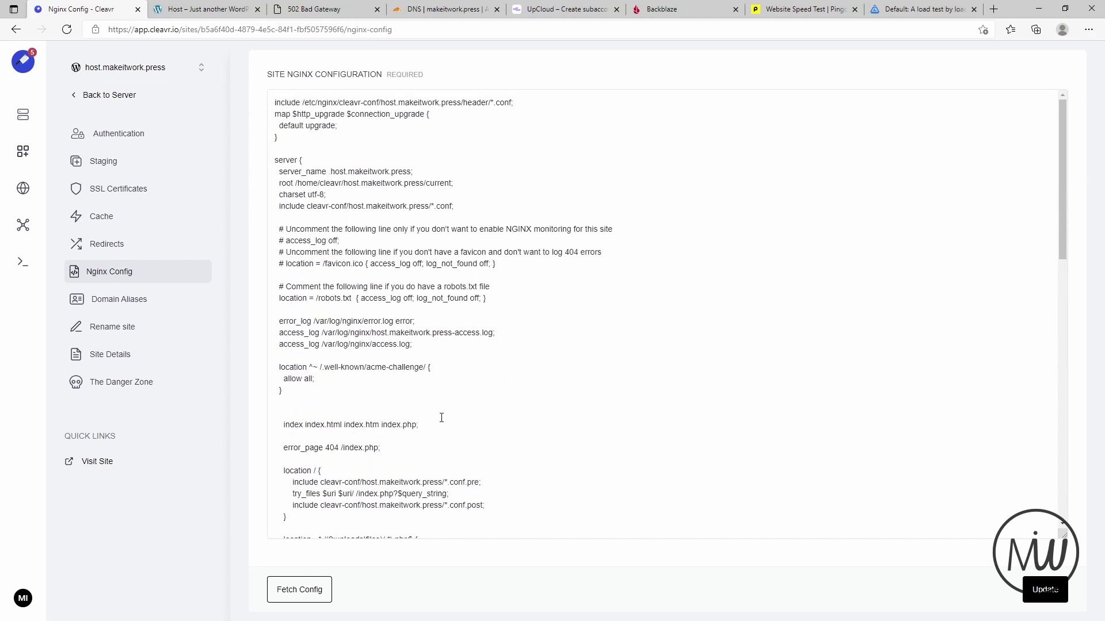
left_click(132, 299)
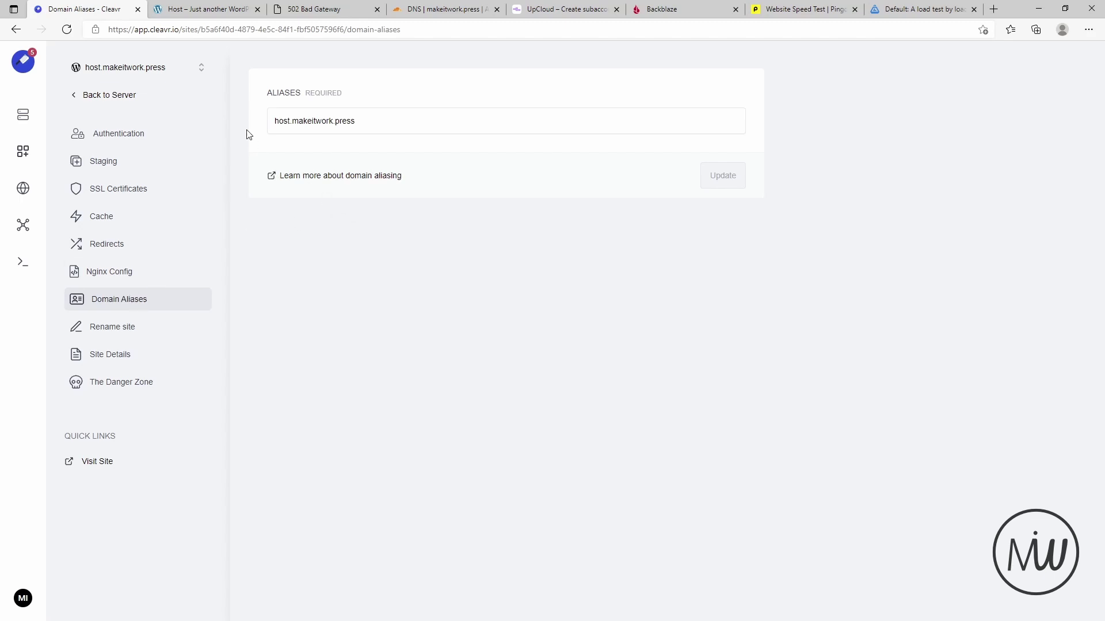
- Inspect the host.makeitwork.press alias field, then view the Rename site page
left_click(404, 124)
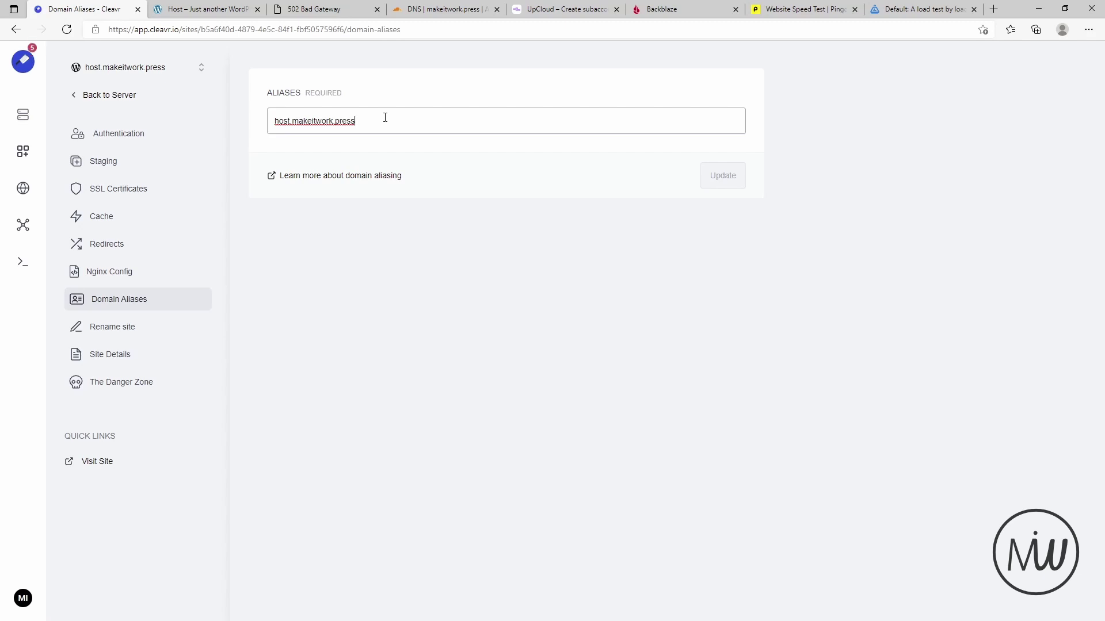
left_click(119, 340)
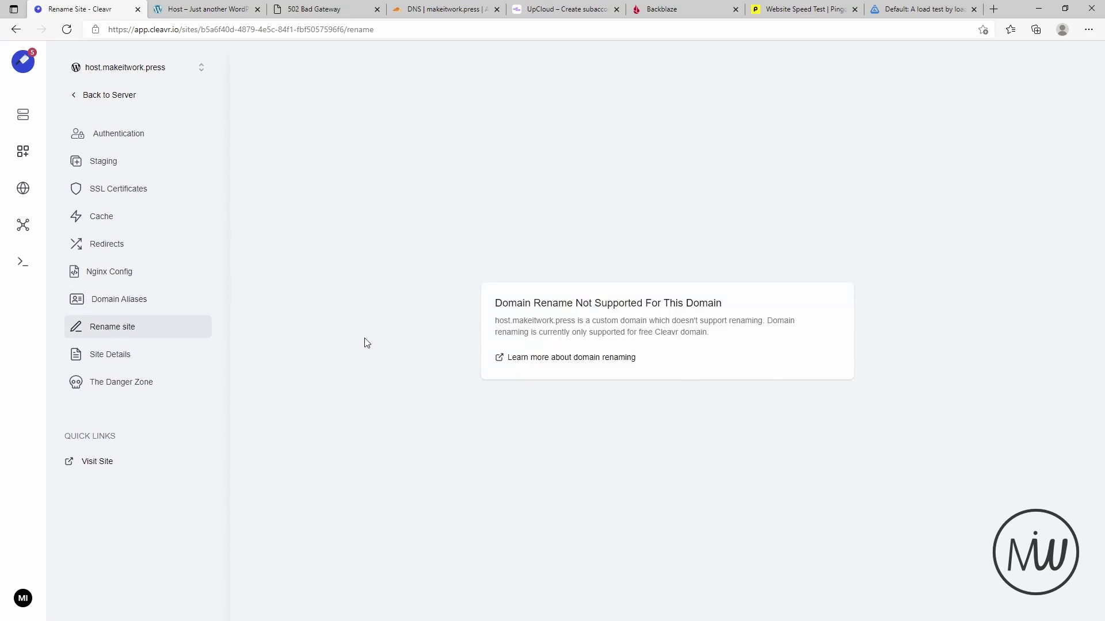
- Switch the site to PHP 8.0 and reload the live site to test it
left_click(140, 359)
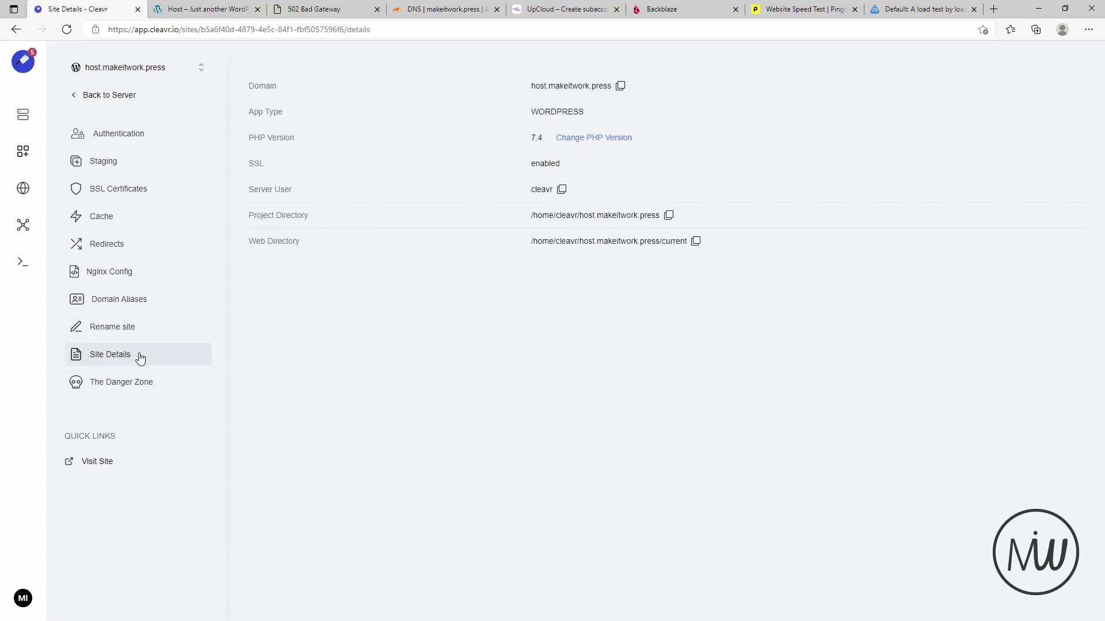
left_click(576, 139)
left_click(788, 138)
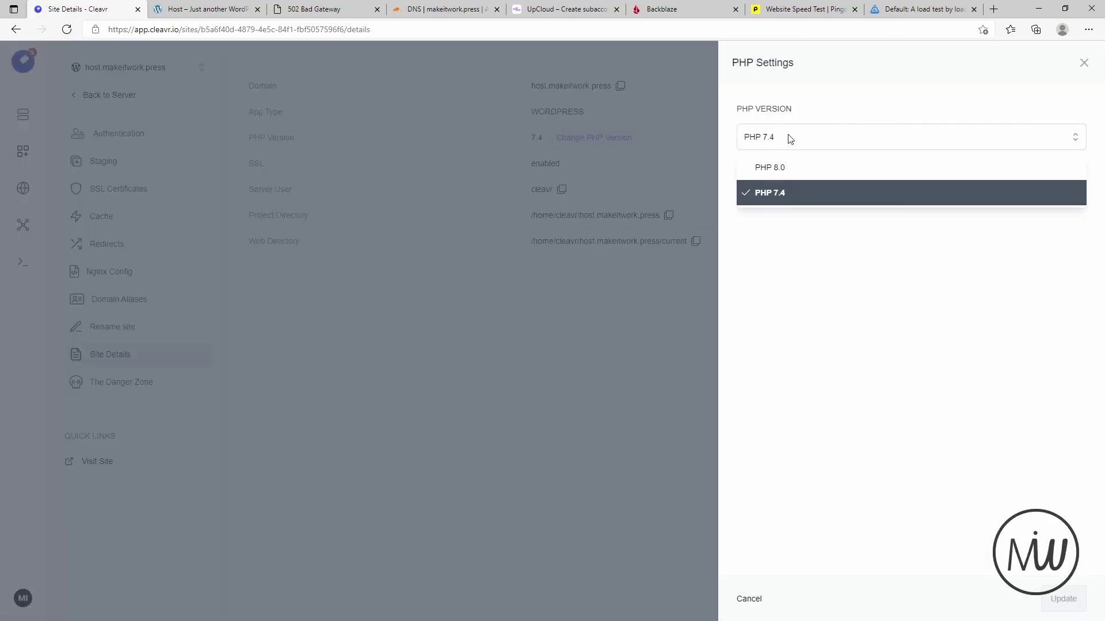
left_click(788, 172)
left_click(1062, 600)
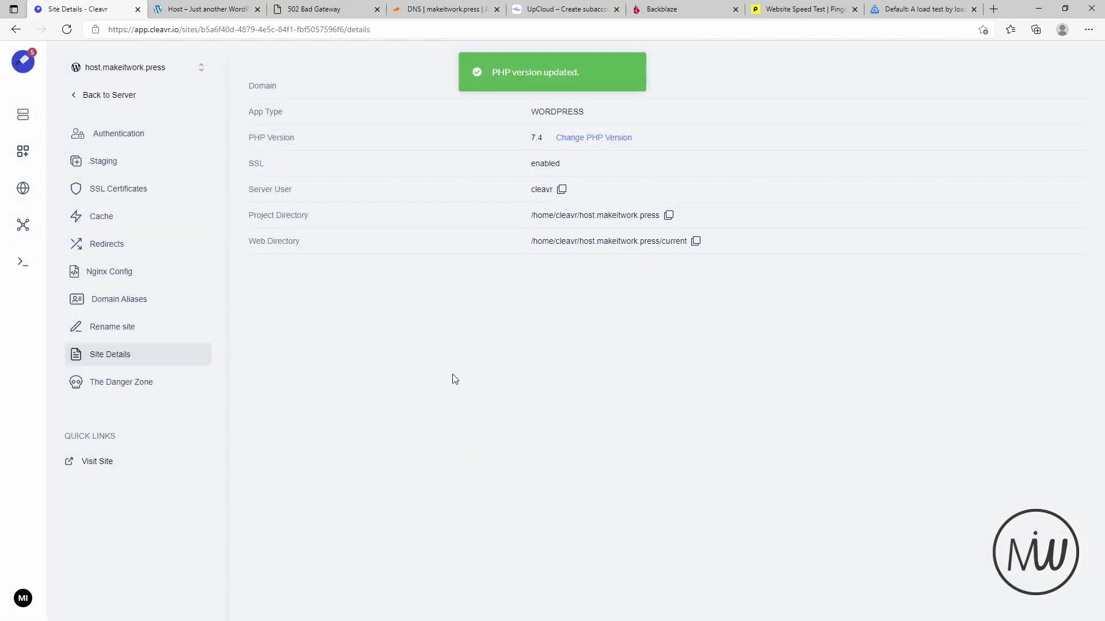
left_click(207, 9)
left_click(239, 27)
key("Return")
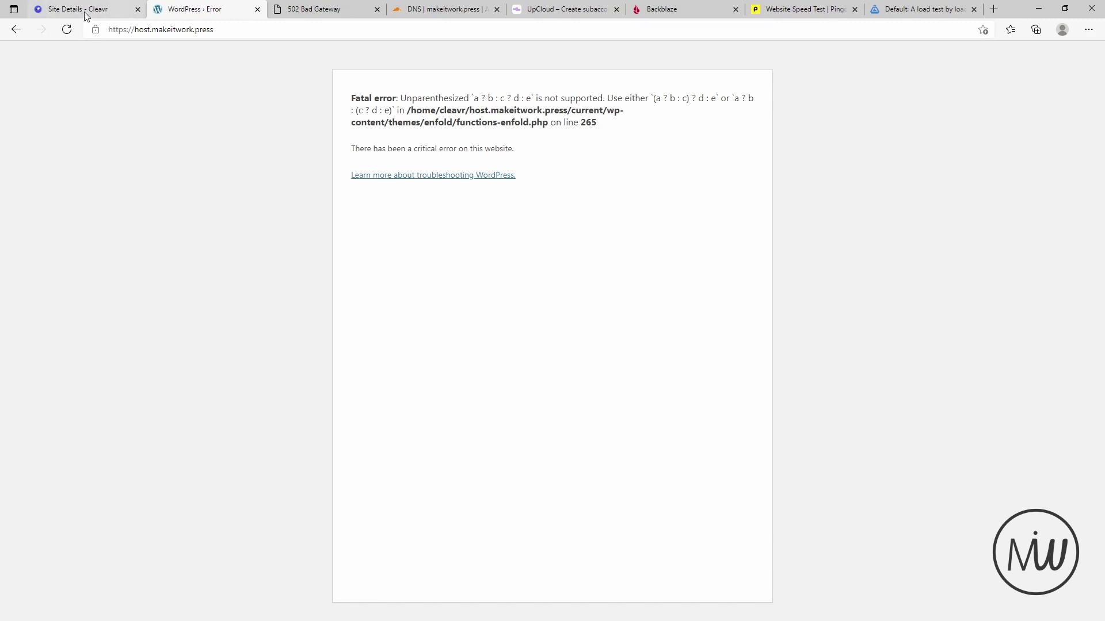
- Select PHP 7.4 but dismiss the settings without applying, then refresh site details
left_click(85, 14)
left_click(598, 139)
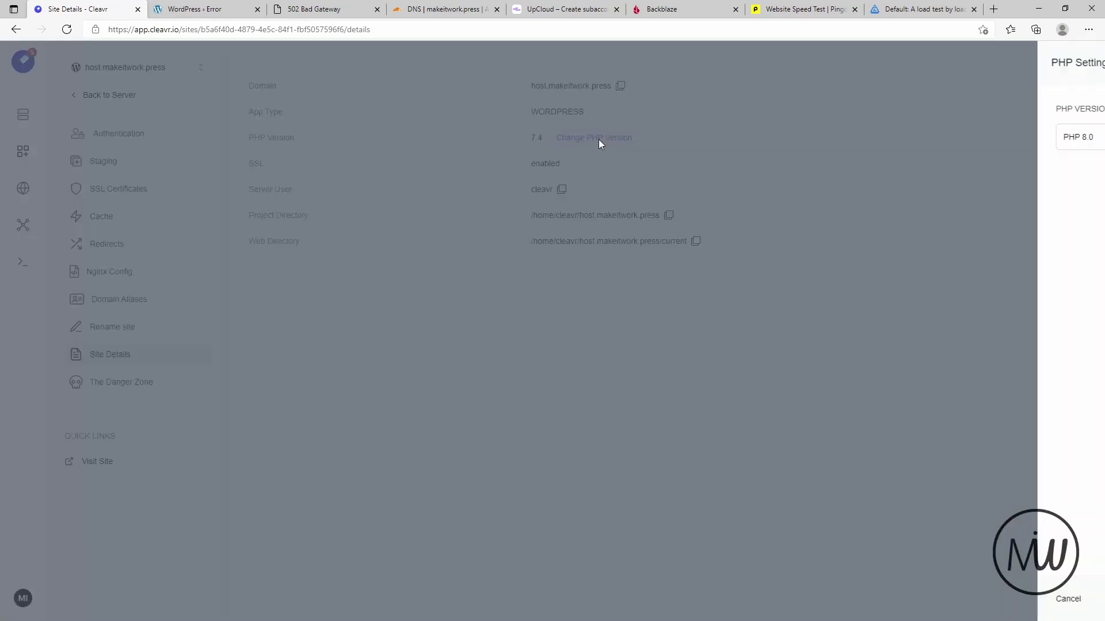
left_click(799, 145)
left_click(797, 190)
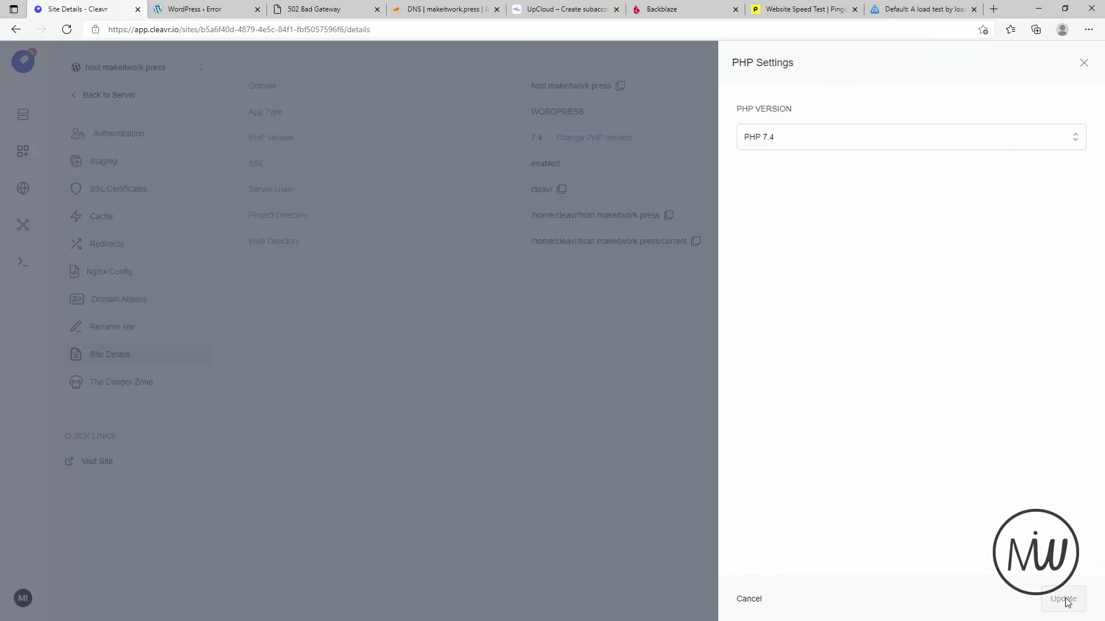
left_click(749, 599)
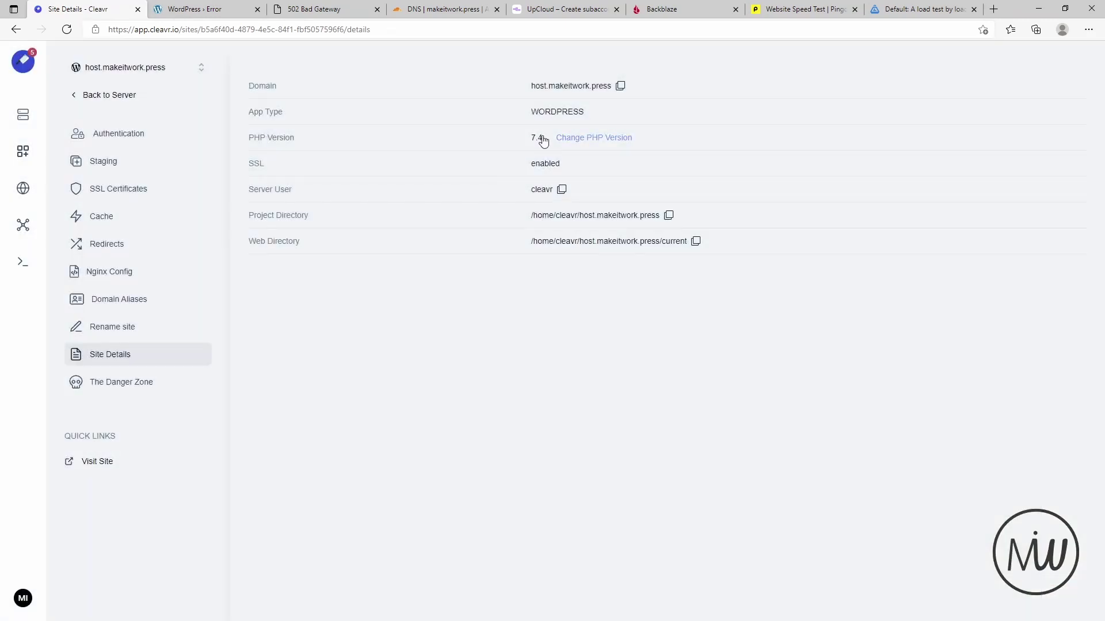
left_click(67, 30)
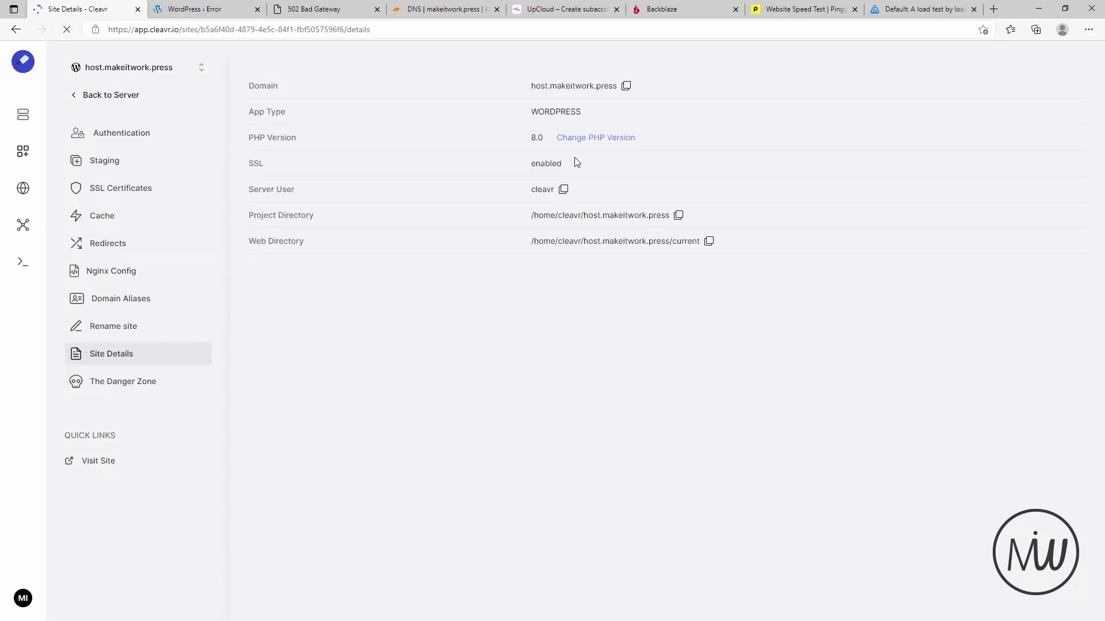
- Switch the site back to PHP 7.4 and confirm the Enfold storefront loads again
left_click(596, 138)
left_click(793, 137)
left_click(792, 193)
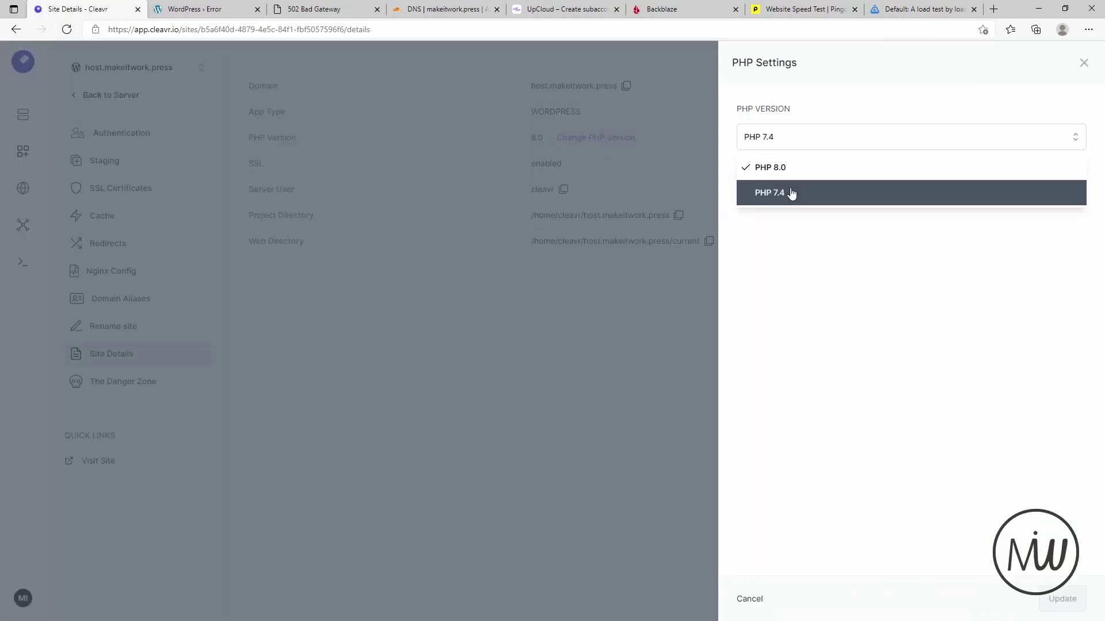
left_click(1063, 599)
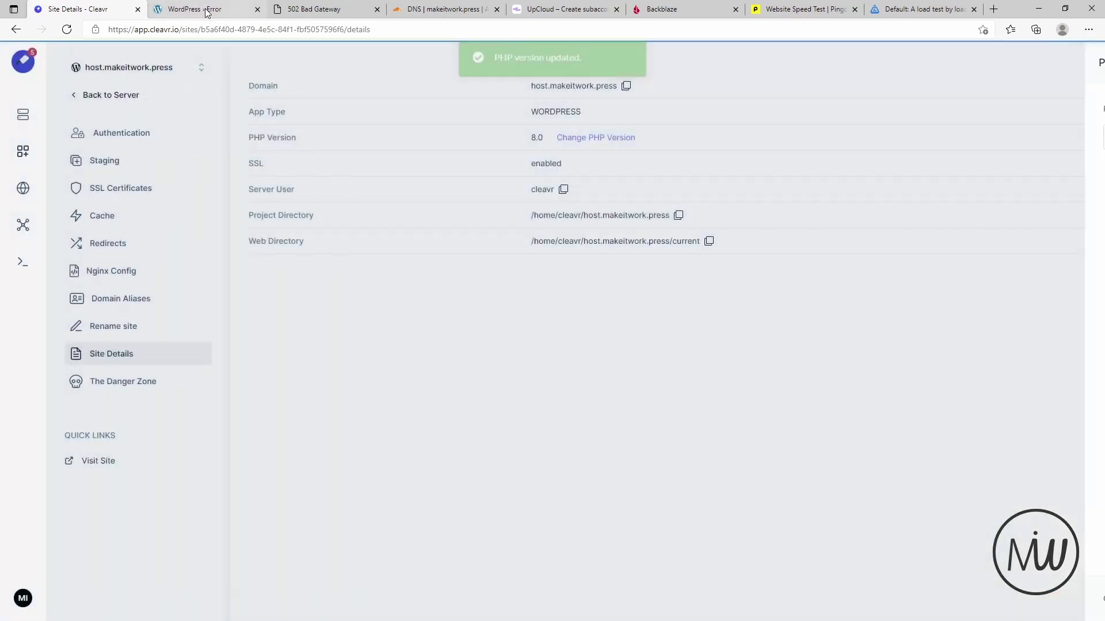
left_click(206, 12)
left_click(66, 29)
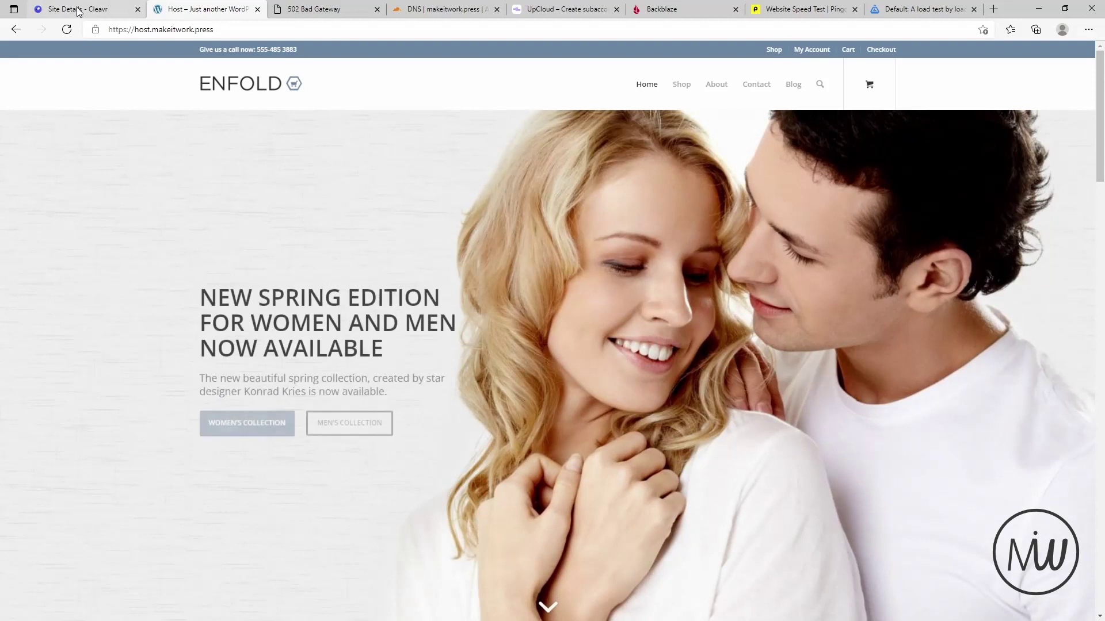
left_click(79, 10)
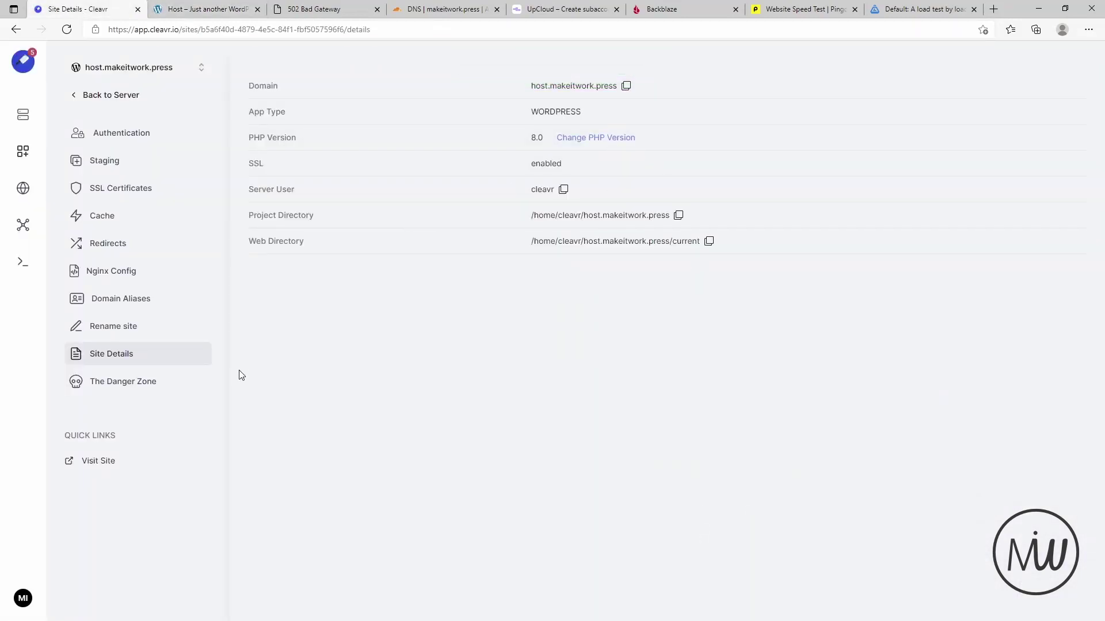
left_click(139, 382)
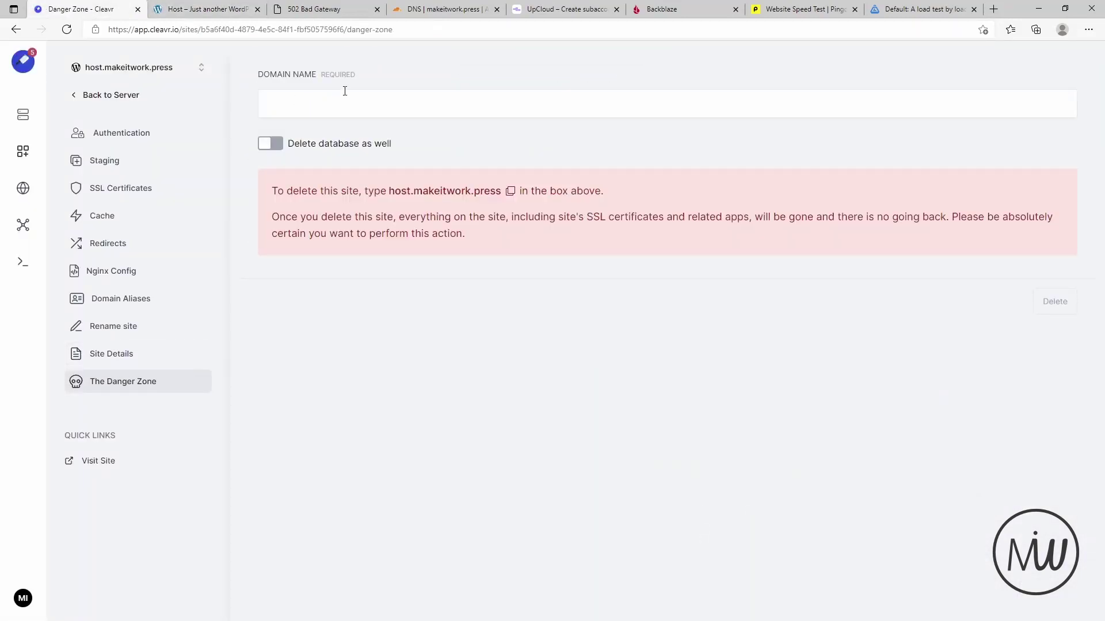